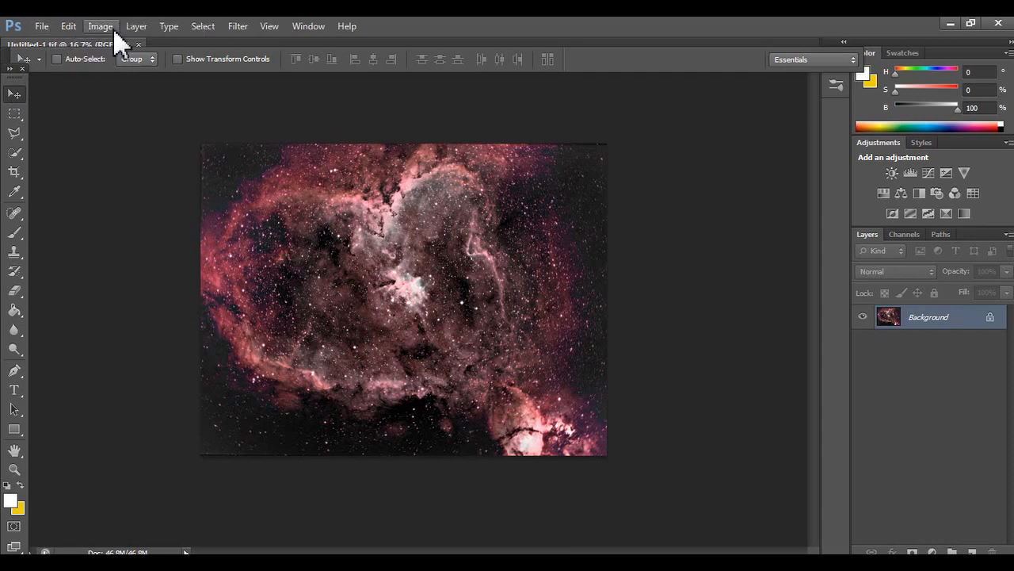
# - Add a Curves adjustment layer above the Background and pull the RGB curve's midtones down to darken the nebula image
pyautogui.click(70, 27)
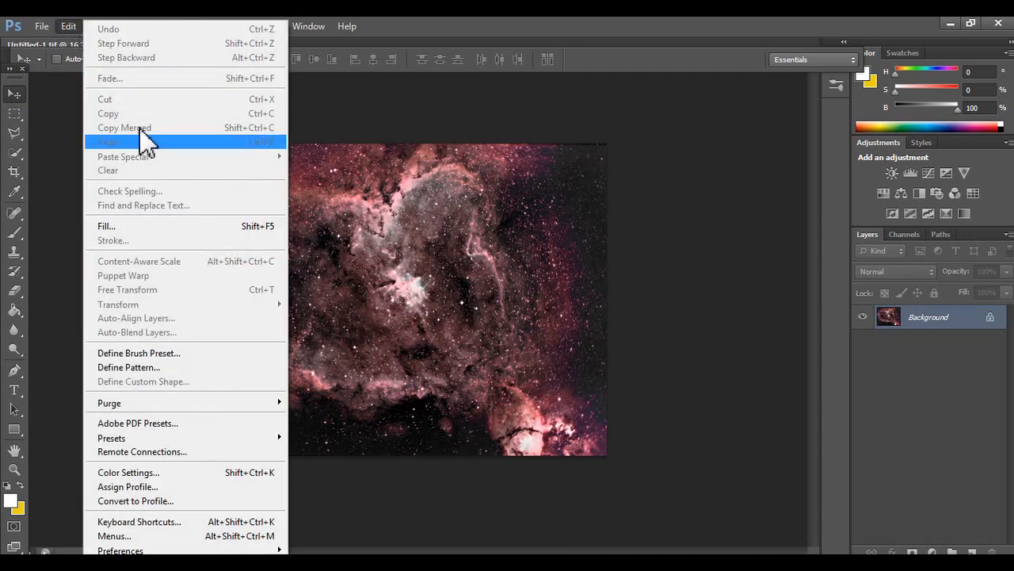
pyautogui.click(373, 185)
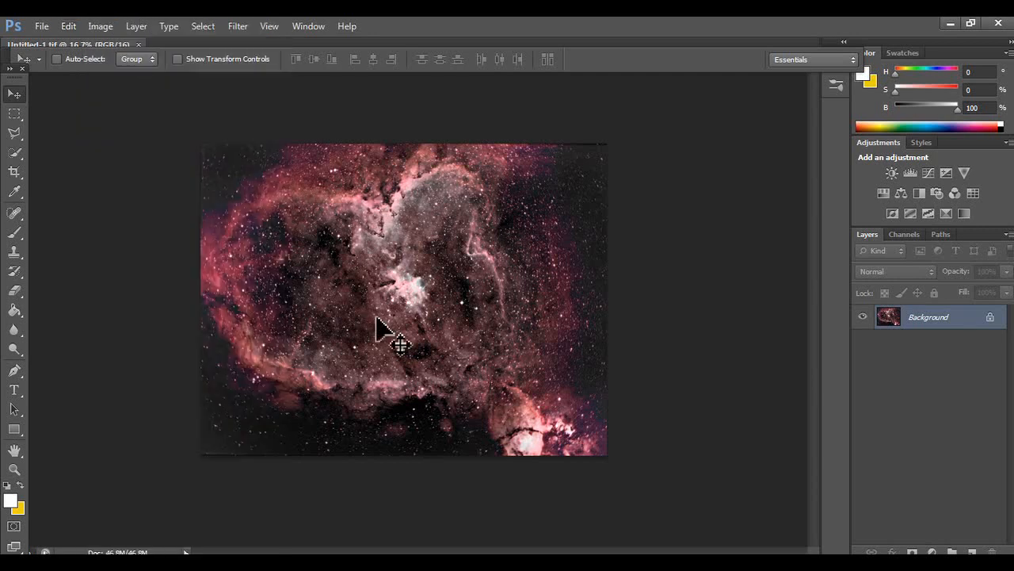
pyautogui.click(926, 181)
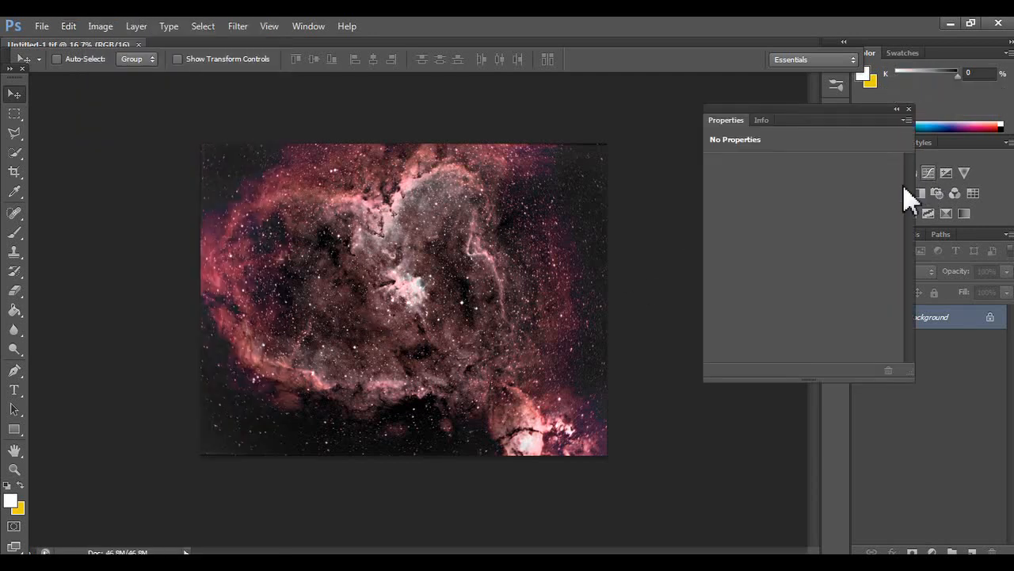
pyautogui.moveTo(807, 275); pyautogui.dragTo(831, 283)
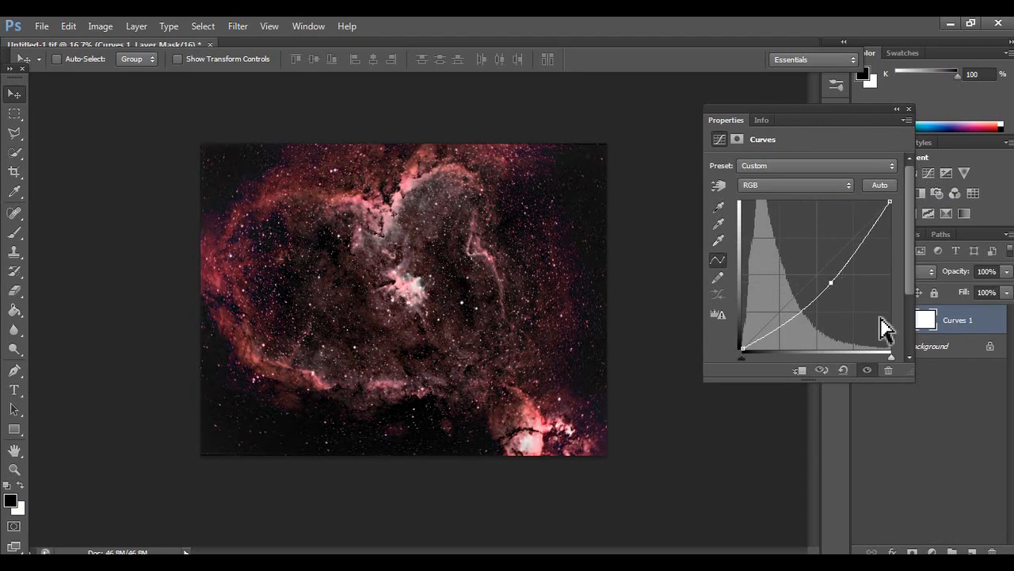
pyautogui.click(909, 109)
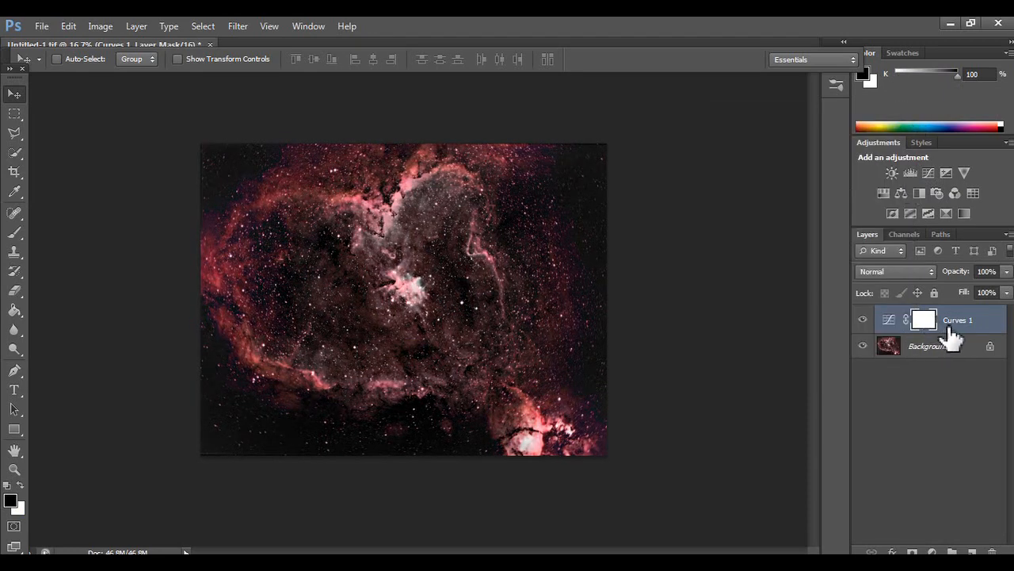
# - Merge the Curves 1 layer down into the Background and undo that merge
pyautogui.rightClick(953, 325)
pyautogui.click(908, 380)
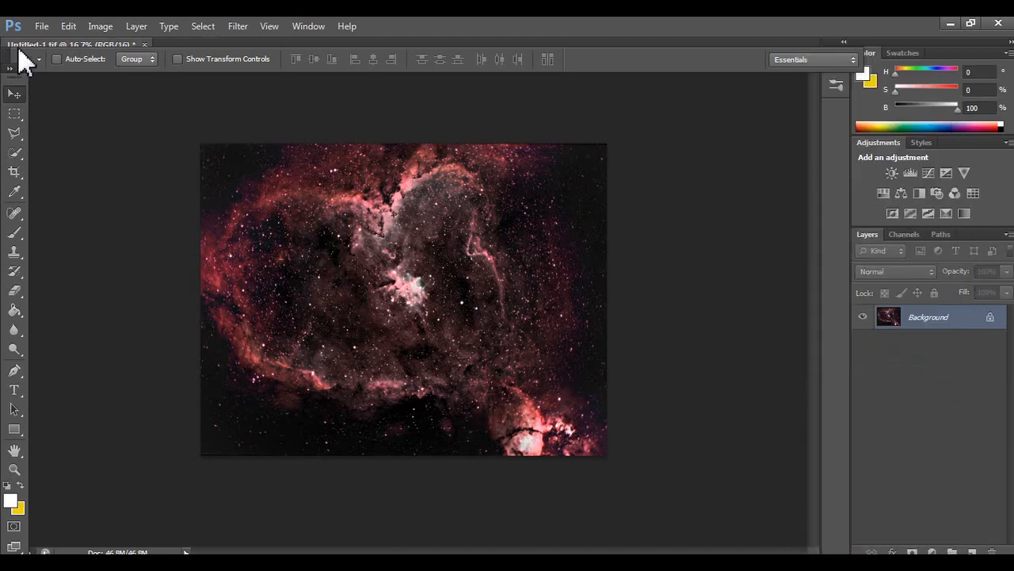
pyautogui.click(73, 31)
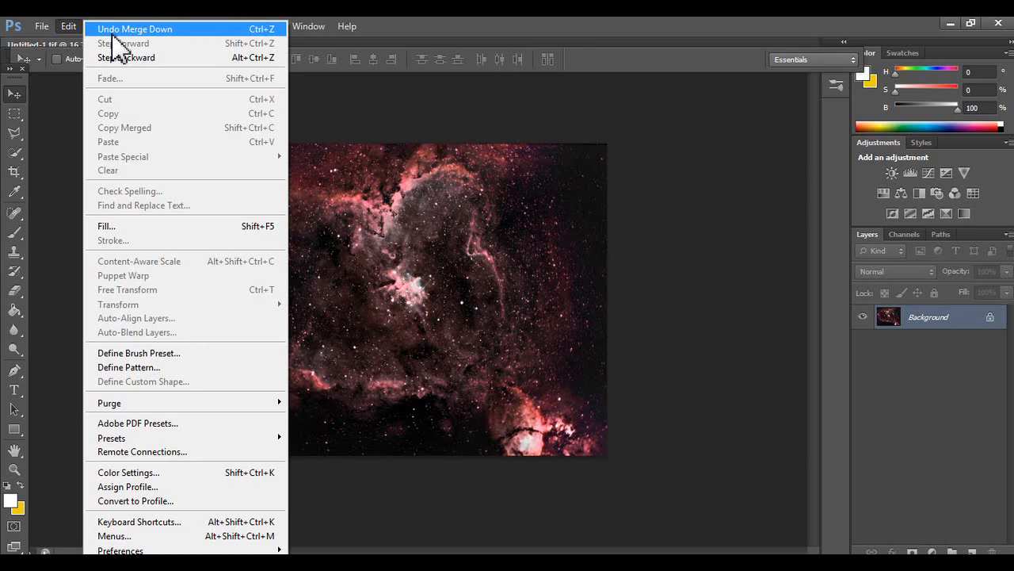
pyautogui.click(112, 32)
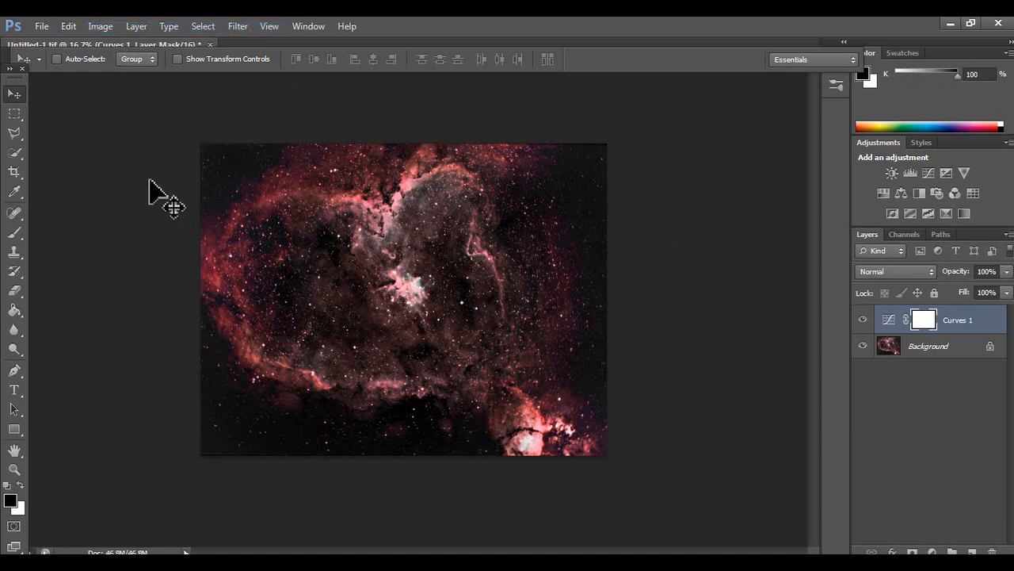
# - Toggle the Curves 1 layer's visibility to compare the effect, and step backward in the history to undo the curve change
pyautogui.click(861, 320)
pyautogui.click(862, 320)
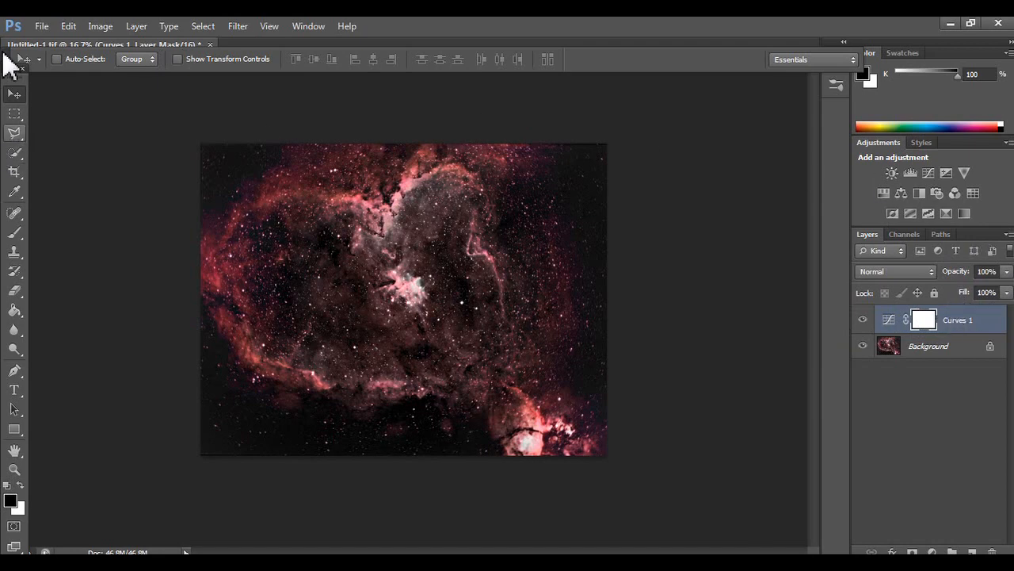
pyautogui.click(100, 26)
pyautogui.moveTo(76, 32)
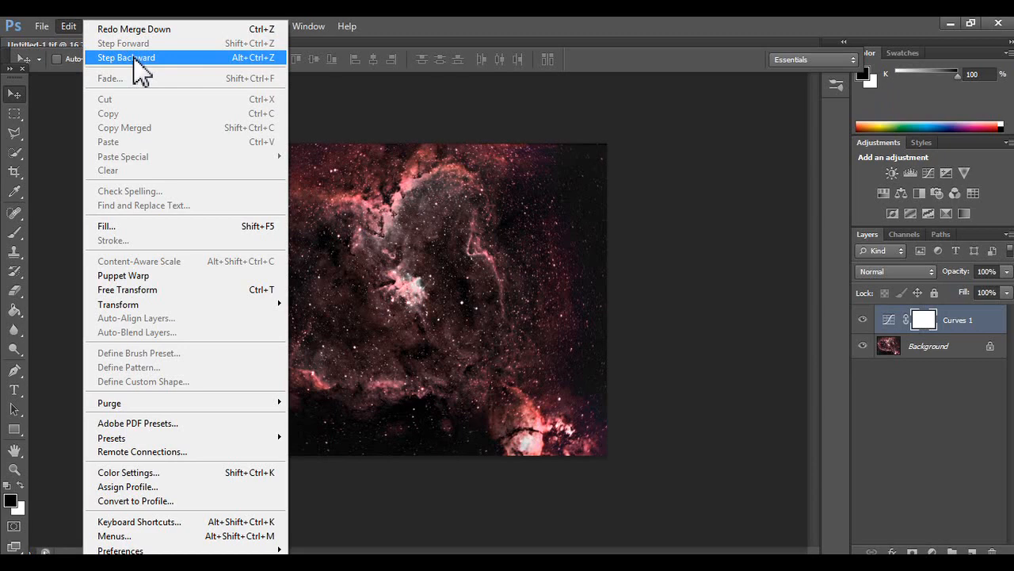
pyautogui.click(134, 59)
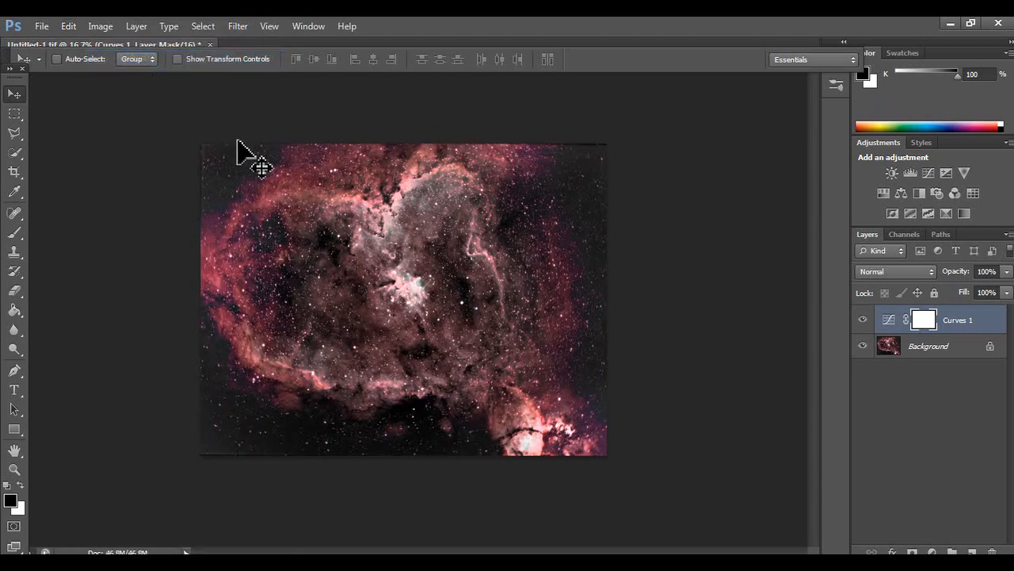
# - Step backward in the history to remove the Curves 1 layer, and step forward to restore it
pyautogui.click(101, 30)
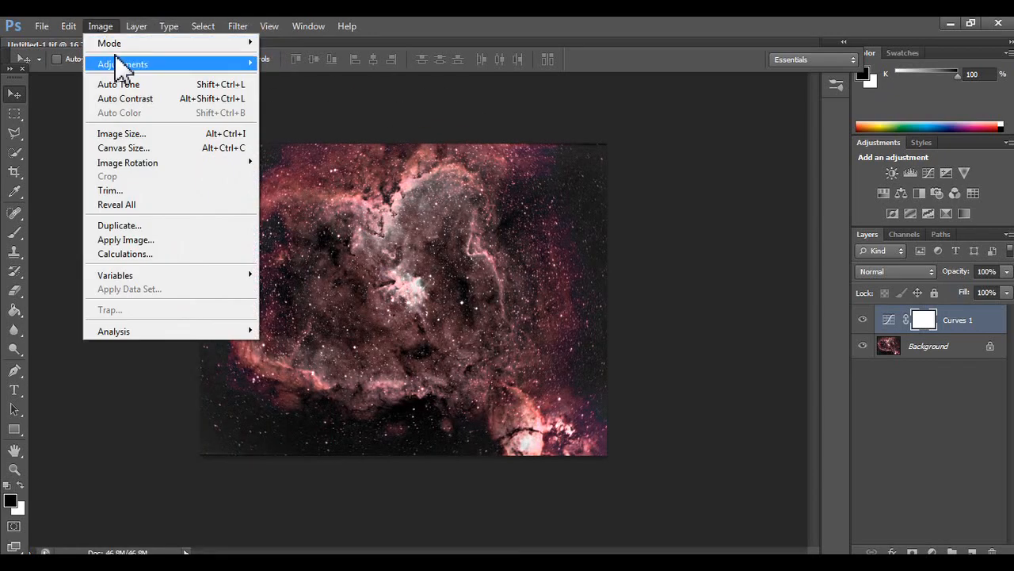
pyautogui.click(56, 33)
pyautogui.click(70, 30)
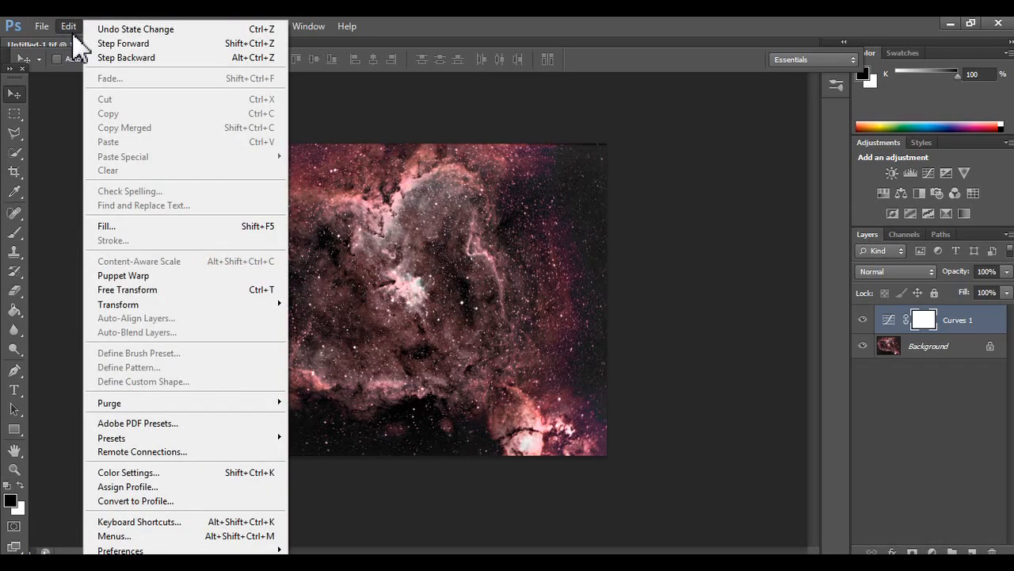
pyautogui.click(101, 59)
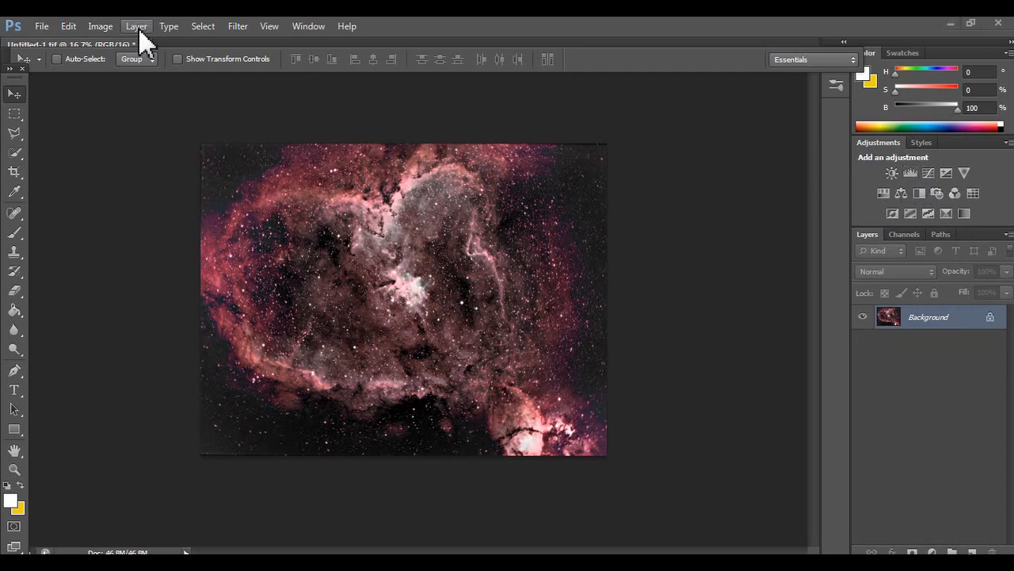
pyautogui.click(69, 26)
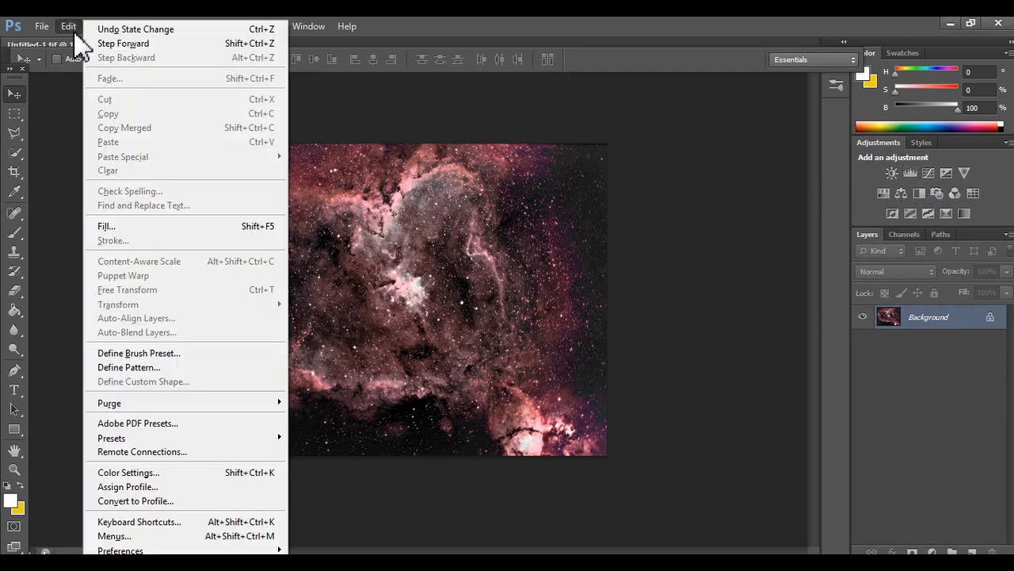
pyautogui.click(126, 46)
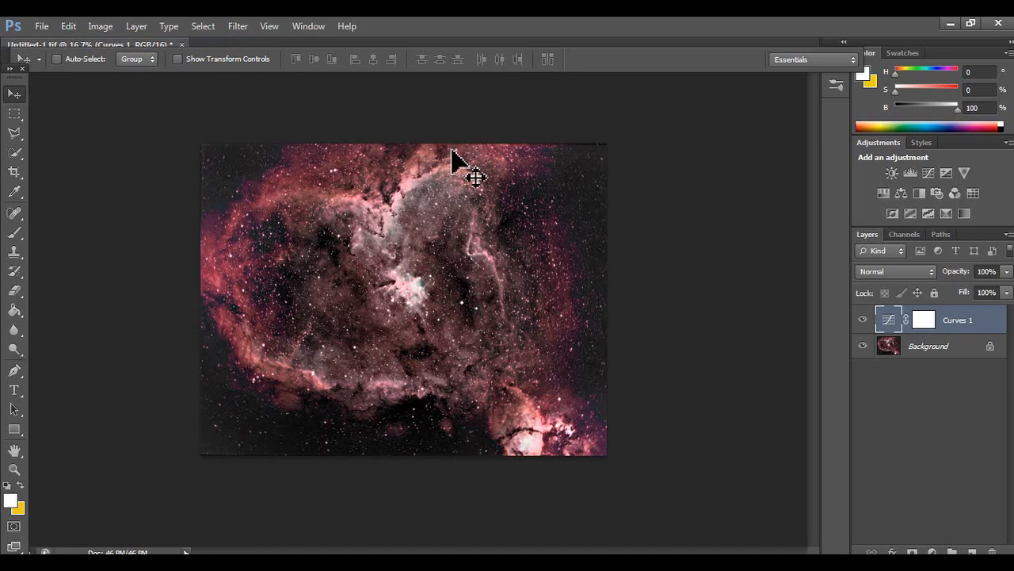
# - Merge the Curves 1 adjustment layer down into the Background
pyautogui.click(77, 30)
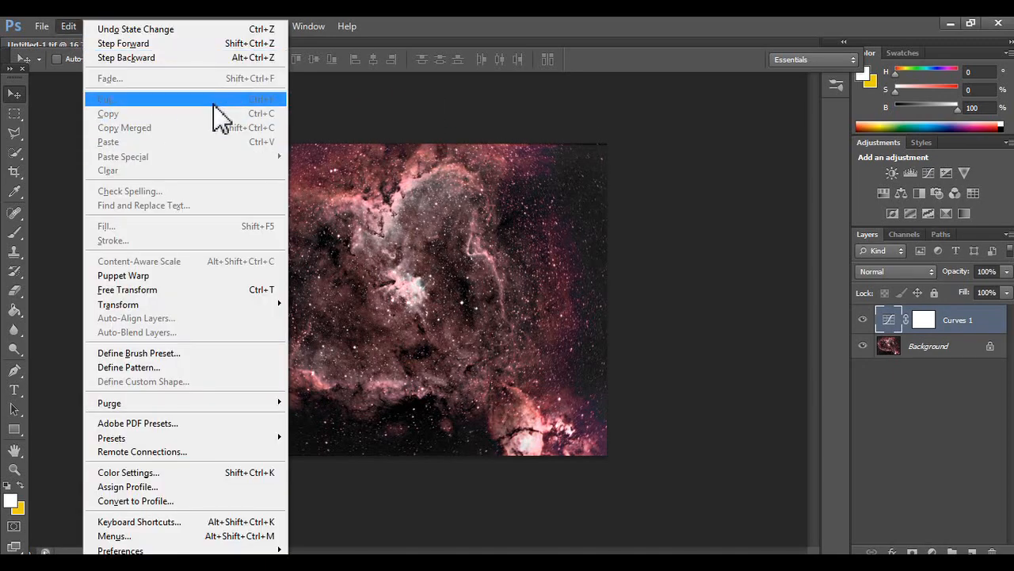
pyautogui.rightClick(960, 321)
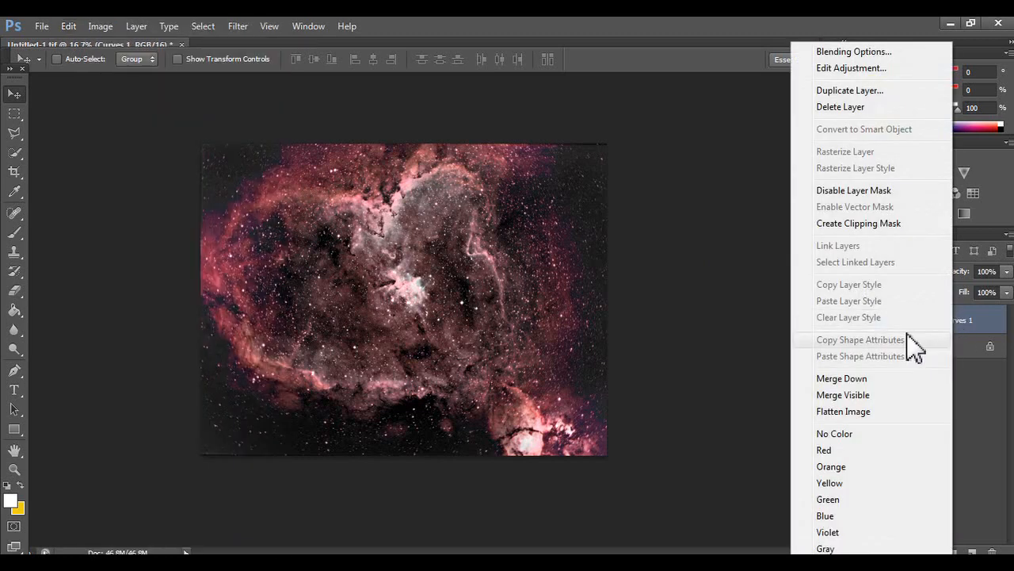
pyautogui.click(869, 385)
# - Select a rectangular area around the nebula's bright centre, copy it and paste it as a new layer
pyautogui.click(94, 27)
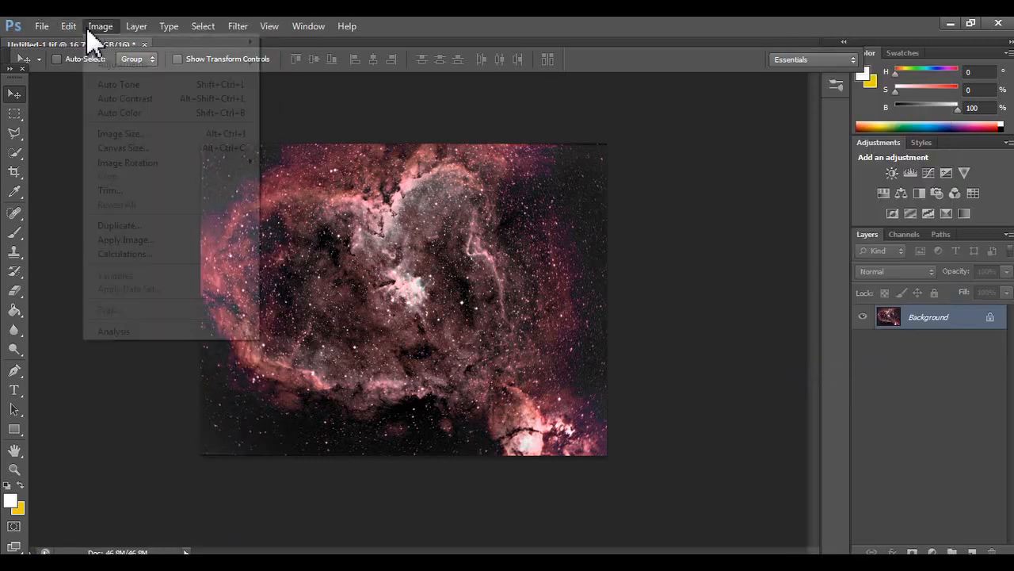
pyautogui.moveTo(69, 26)
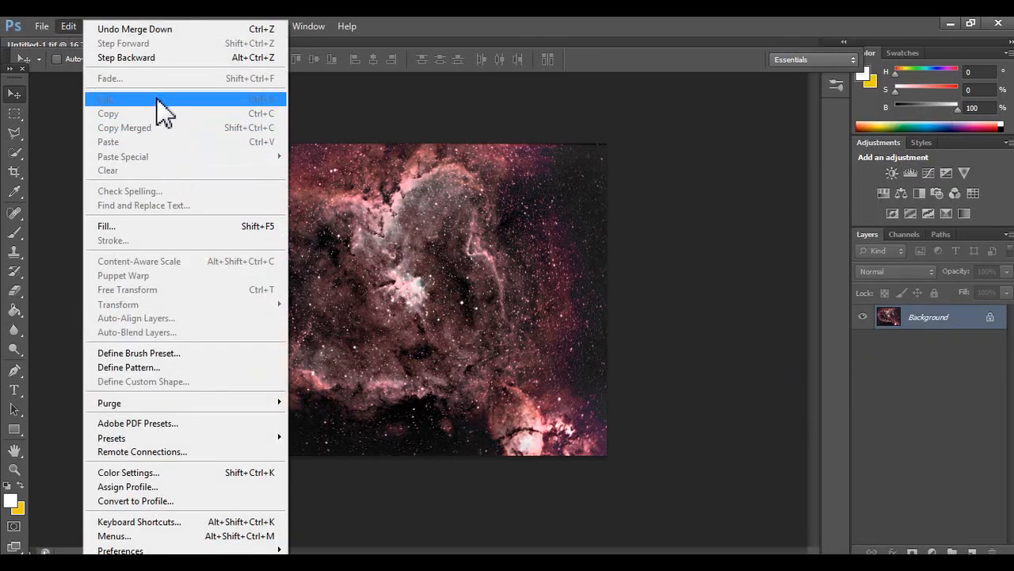
pyautogui.click(408, 272)
pyautogui.click(15, 114)
pyautogui.moveTo(313, 222); pyautogui.dragTo(481, 328)
pyautogui.hotkey('ctrl', 'c')
pyautogui.hotkey('ctrl', 'v')
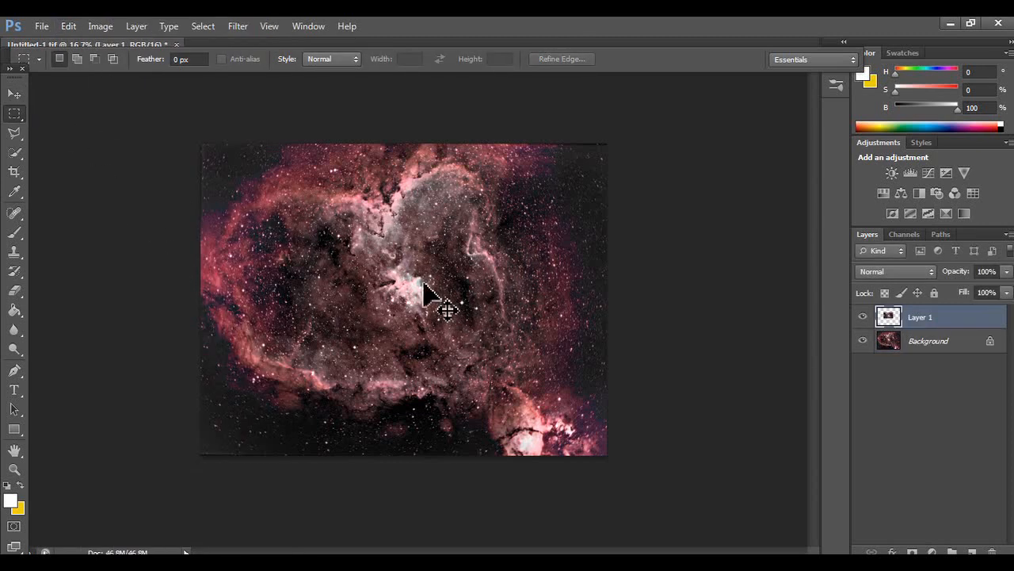
# - Paste a second copy of the rectangular area and move it to the upper left of the image
pyautogui.hotkey('ctrl', 'v')
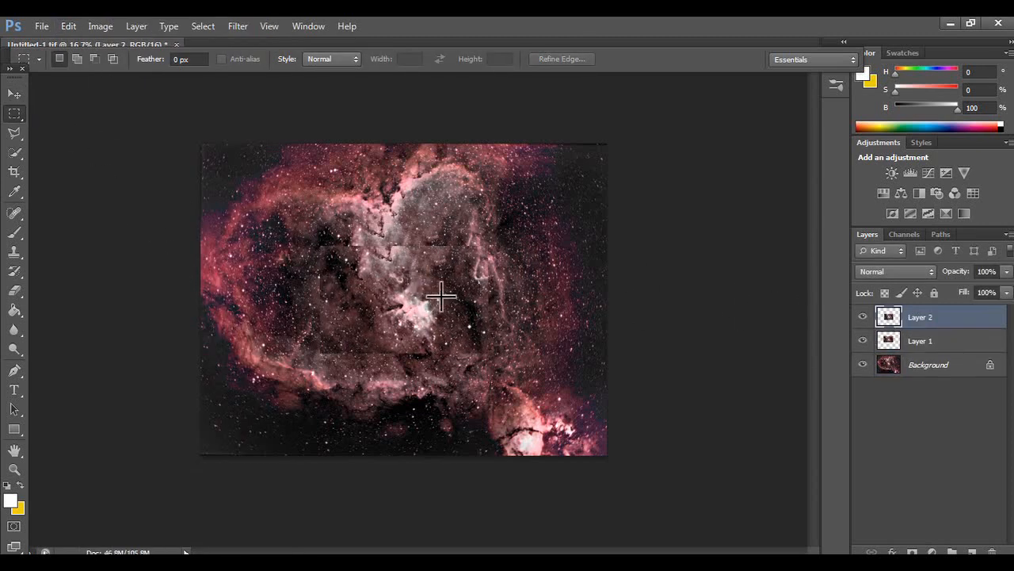
pyautogui.click(14, 93)
pyautogui.moveTo(447, 294); pyautogui.dragTo(326, 225)
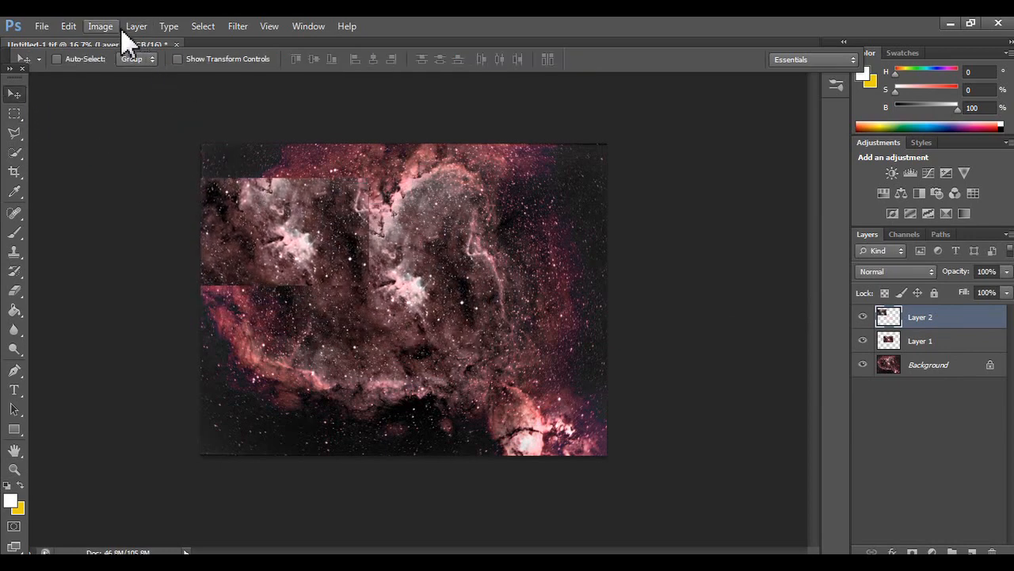
# - Paste a third copy of the rectangular area and move it to the upper right of the image
pyautogui.click(49, 26)
pyautogui.moveTo(69, 26)
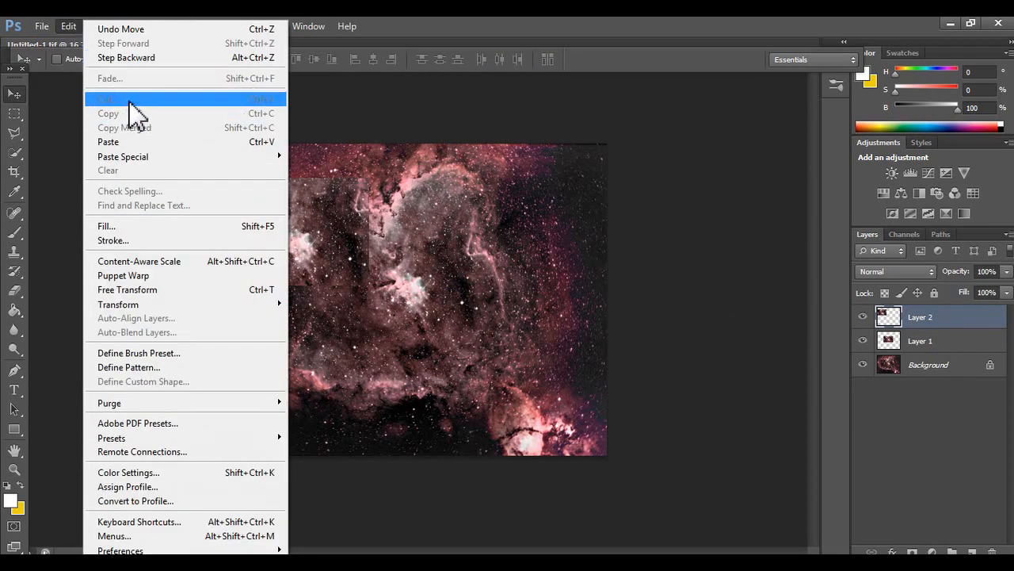
pyautogui.click(205, 145)
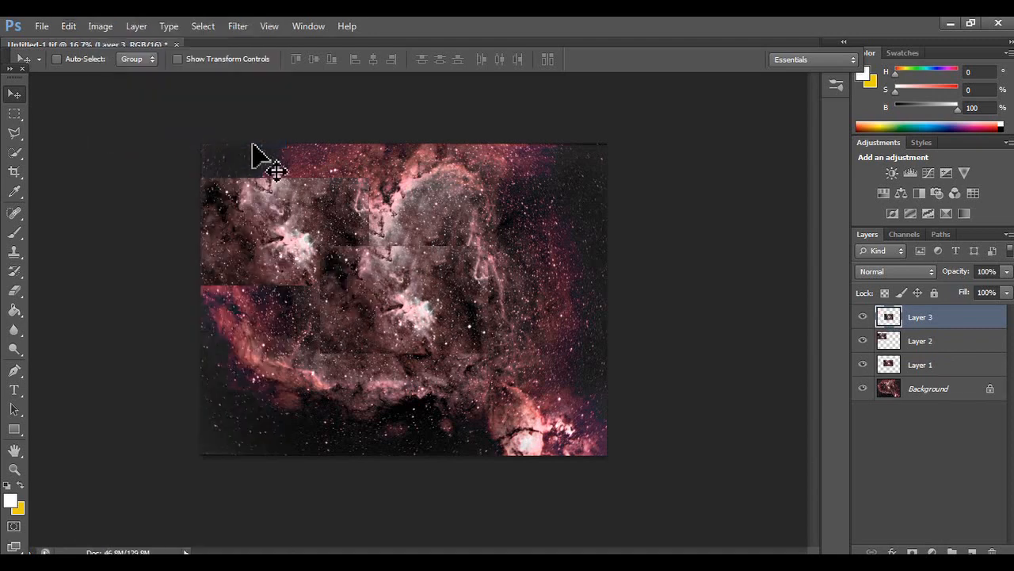
pyautogui.moveTo(409, 309); pyautogui.dragTo(526, 223)
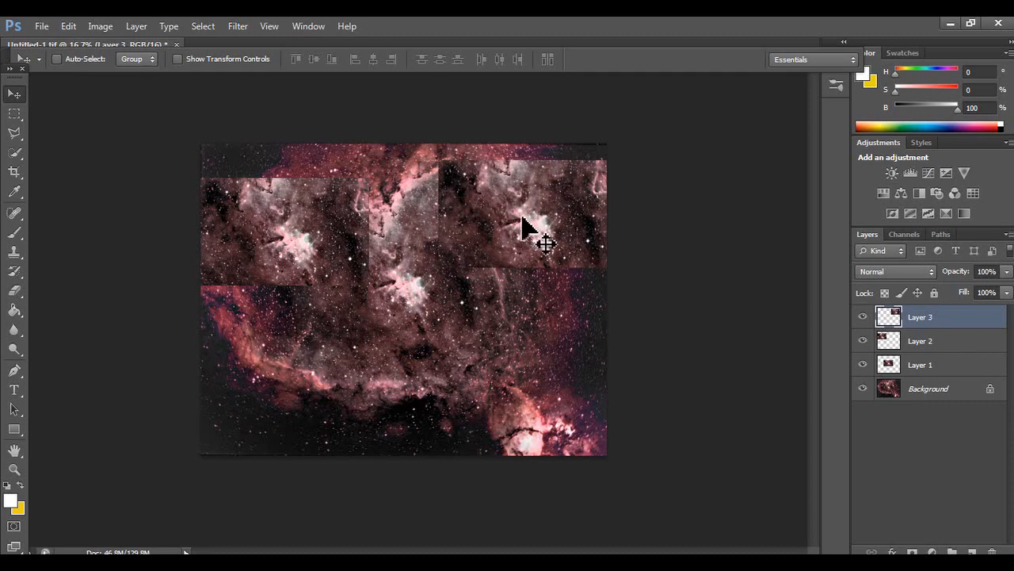
# - Select the whole canvas to paste a fourth copy of the area, and delete all four pasted layers
pyautogui.hotkey('ctrl', 'a')
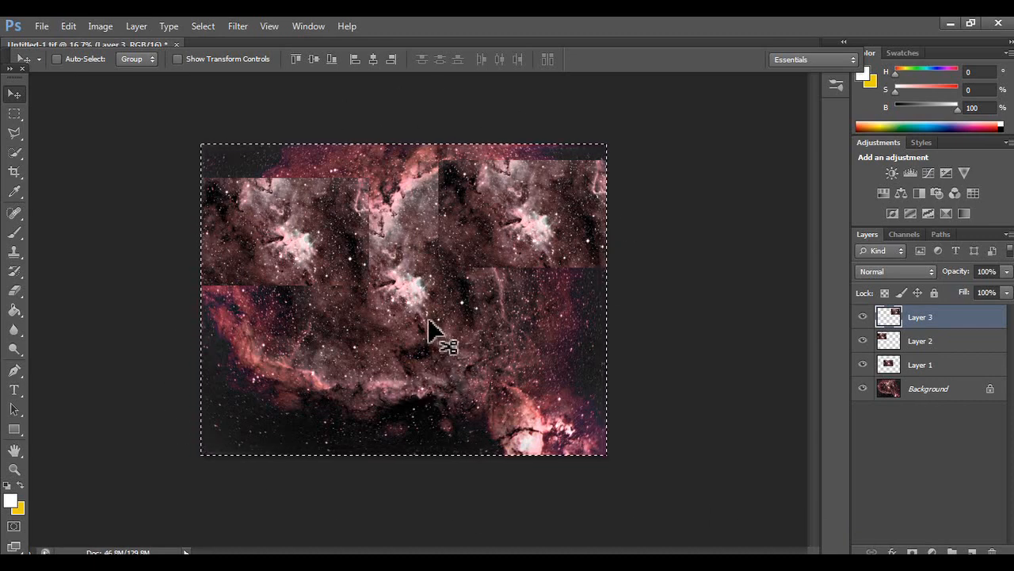
pyautogui.hotkey('ctrl', 'v')
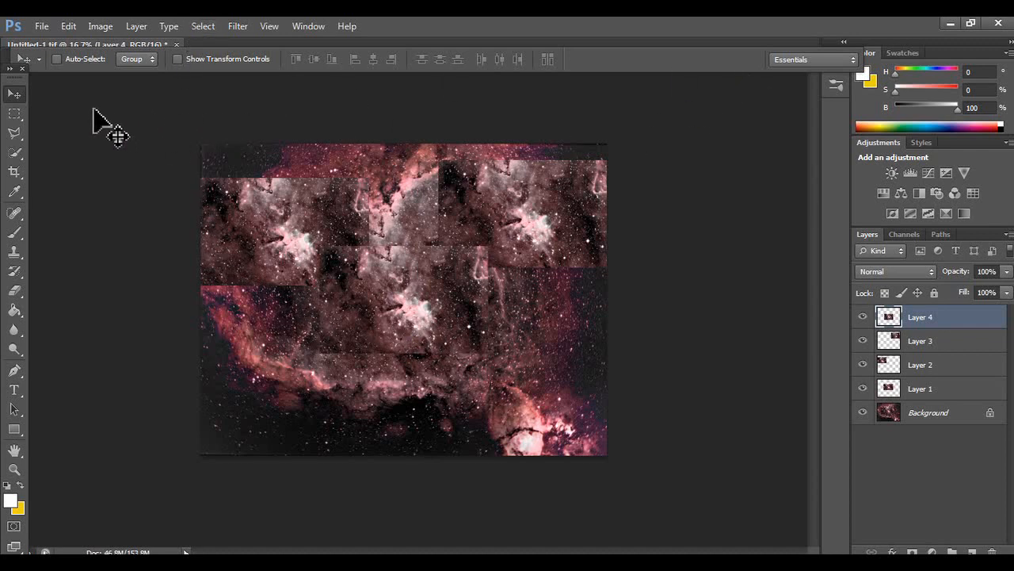
pyautogui.press('Delete')
pyautogui.press('Delete')
pyautogui.press('Delete')
pyautogui.press('Delete')
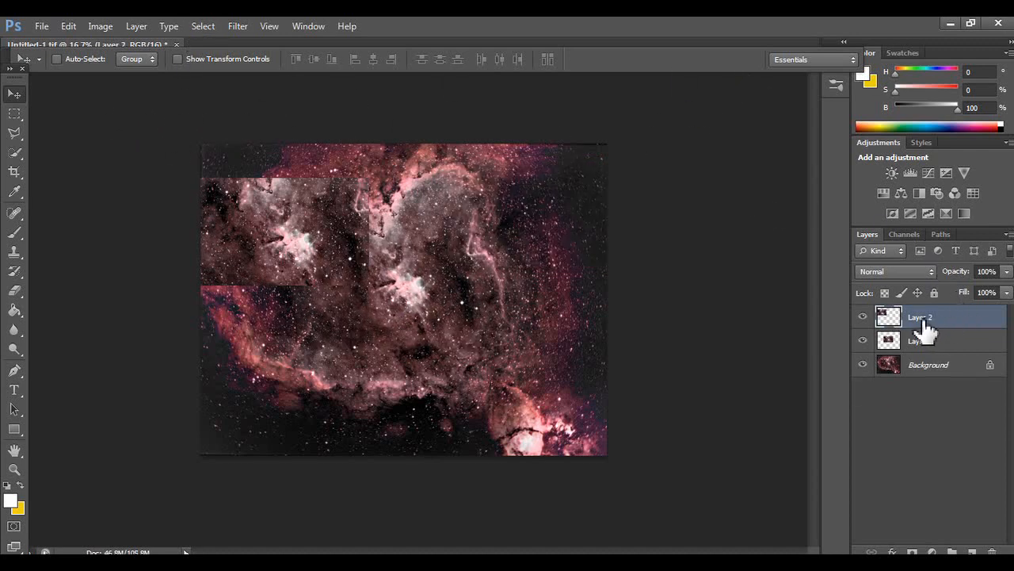
# - Copy the whole Background image and paste it twice as two new full-size layers
pyautogui.hotkey('ctrl', 'a')
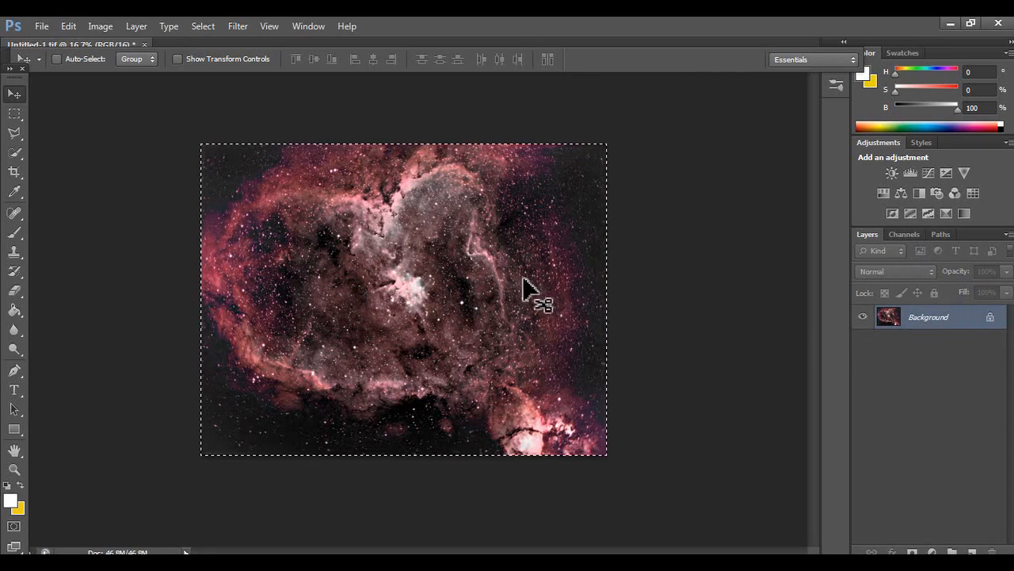
pyautogui.hotkey('ctrl', 'j')
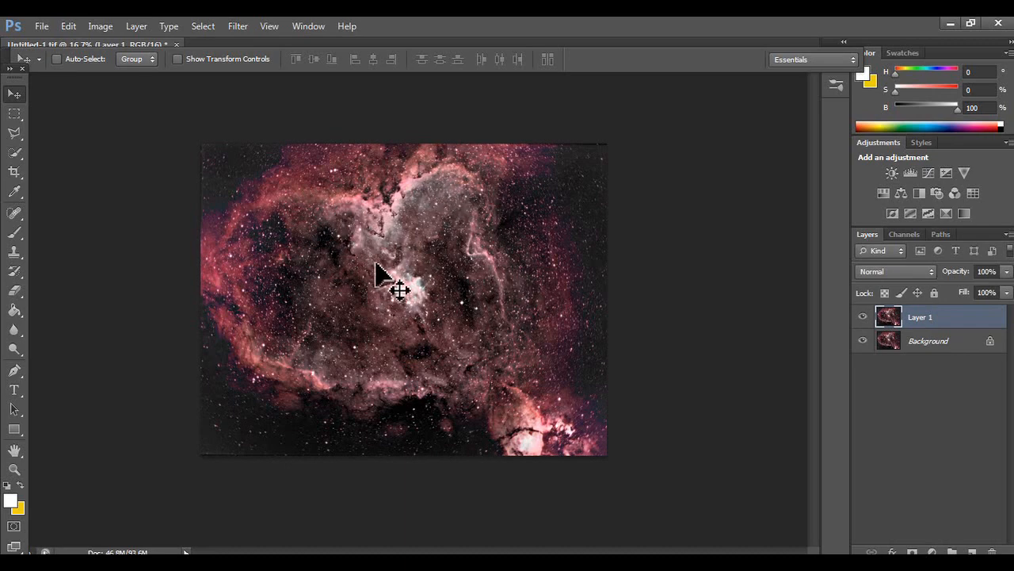
pyautogui.click(68, 26)
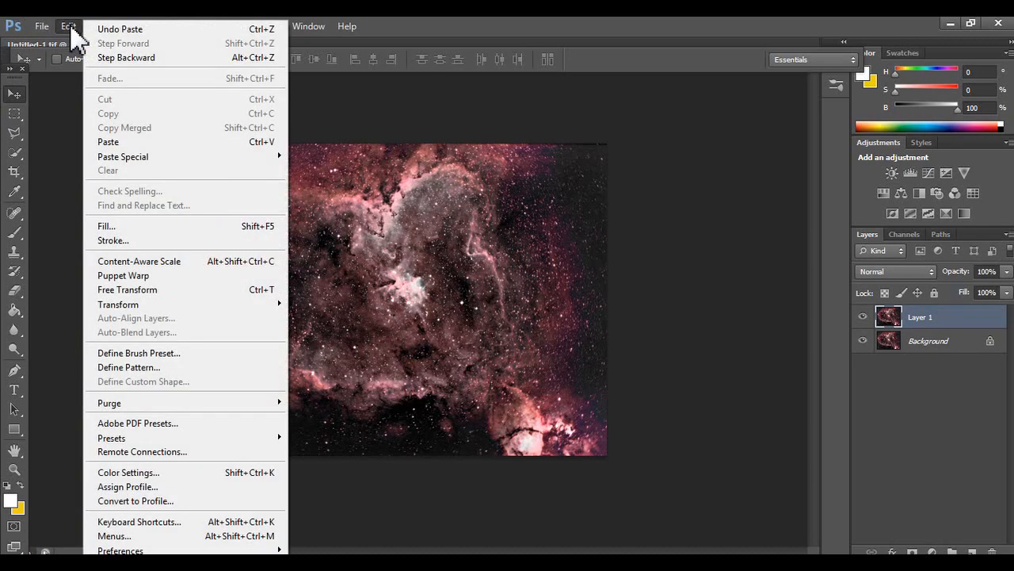
pyautogui.click(157, 142)
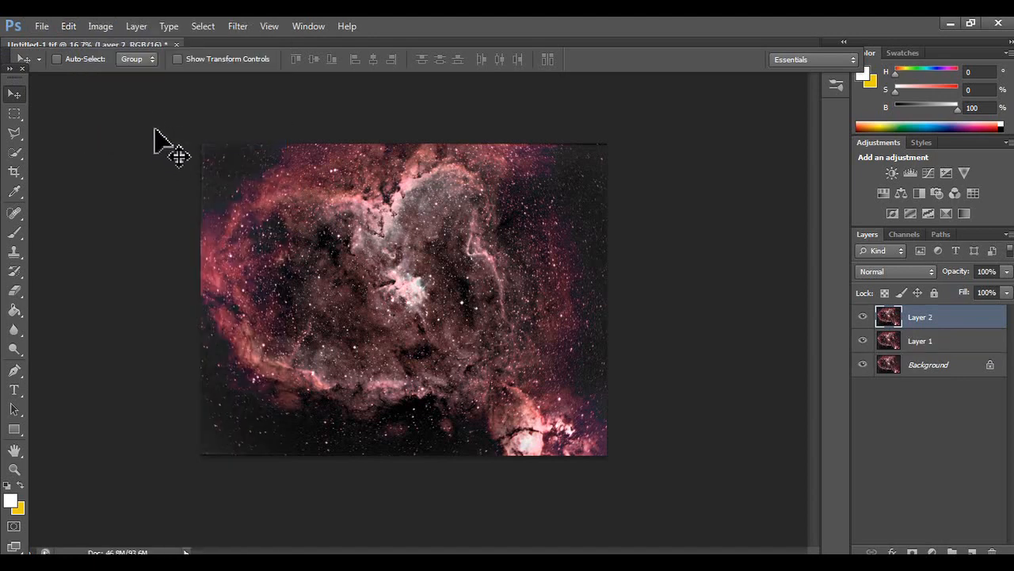
# - Fill Layer 2 with the foreground color in Normal mode at 100% opacity
pyautogui.click(69, 25)
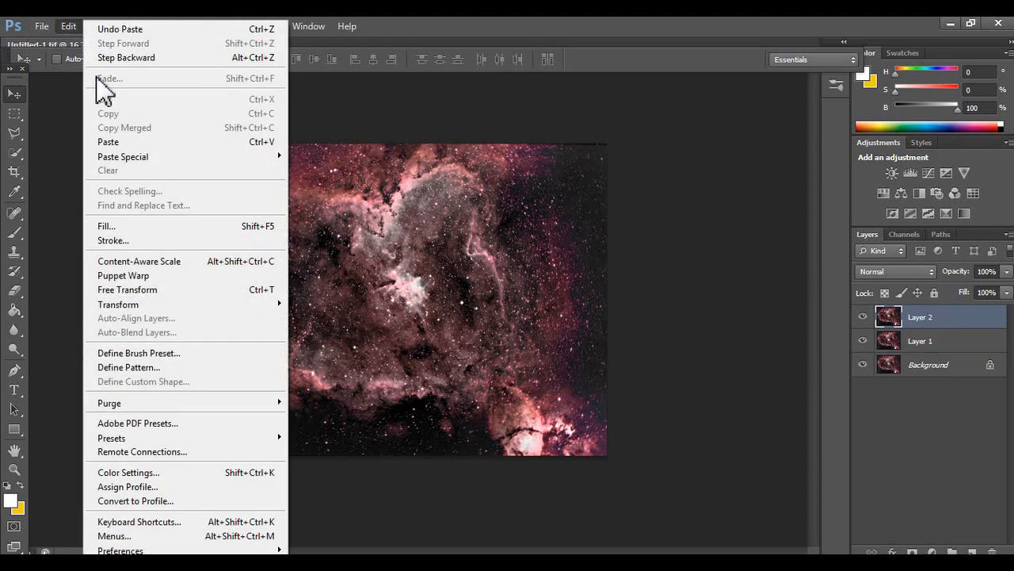
pyautogui.click(161, 227)
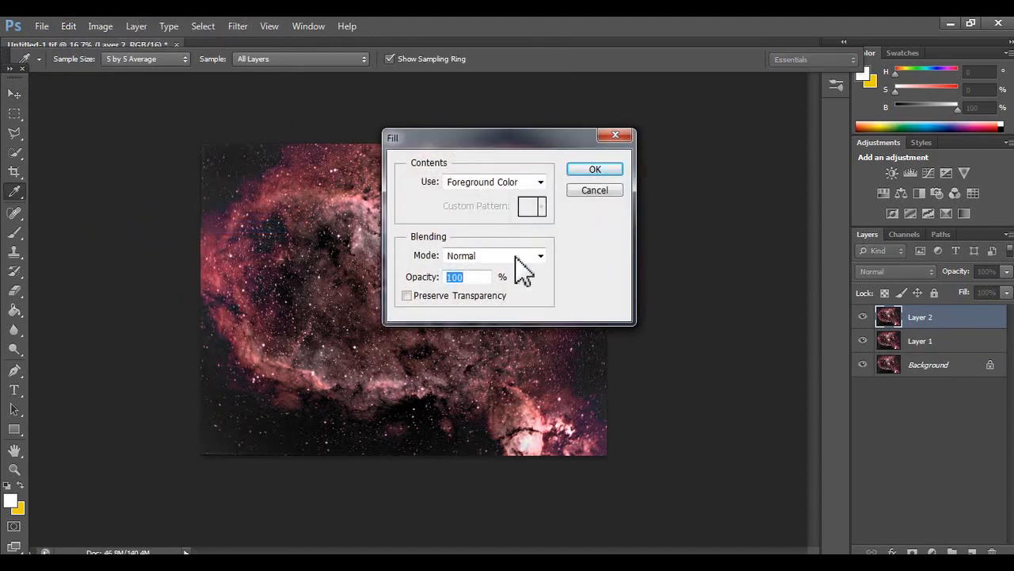
pyautogui.click(596, 170)
pyautogui.press('v')
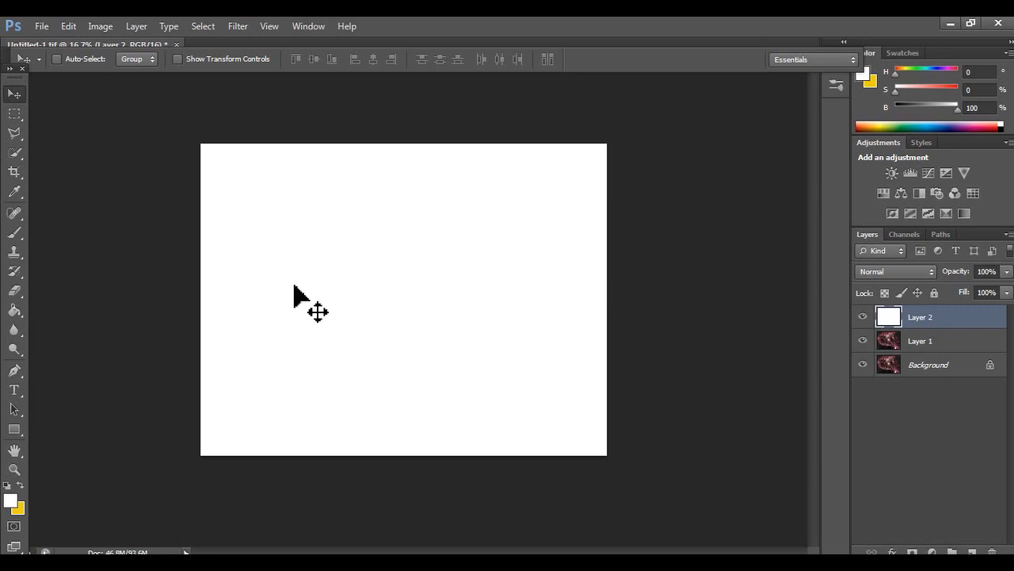
# - Apply a centered 10 px stroke to Layer 2 in Normal mode at 100% opacity
pyautogui.click(68, 26)
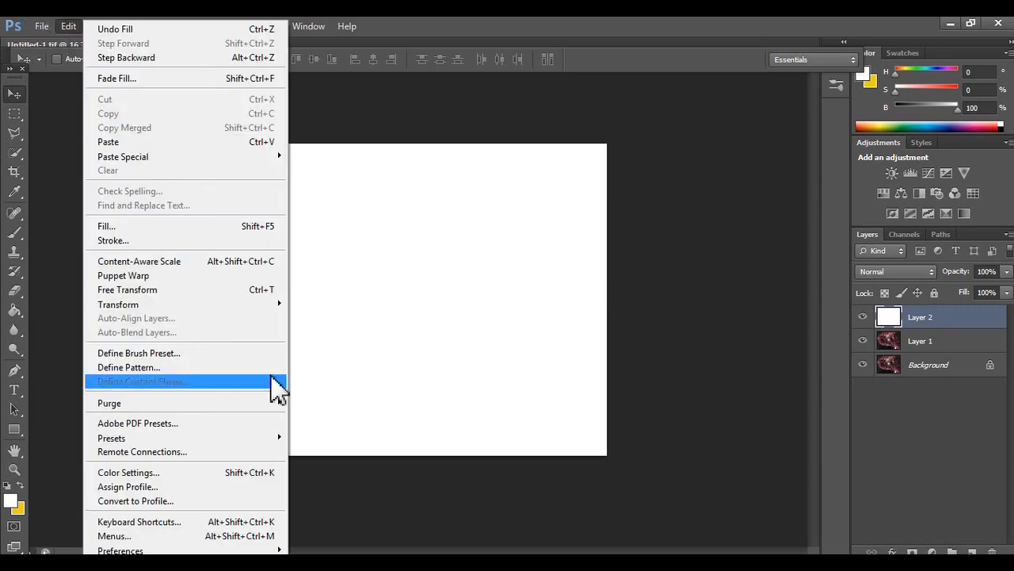
pyautogui.click(204, 240)
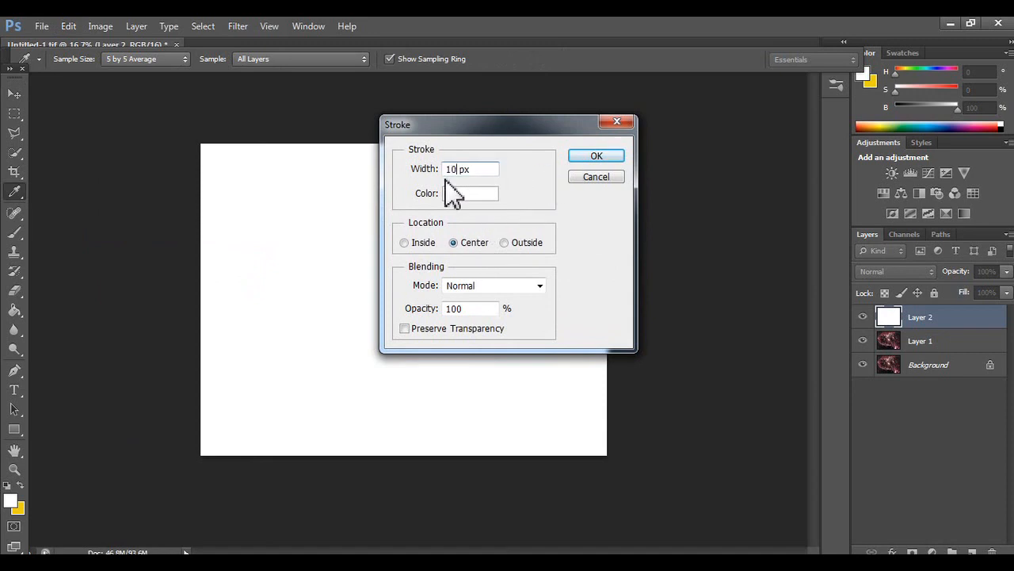
pyautogui.click(595, 158)
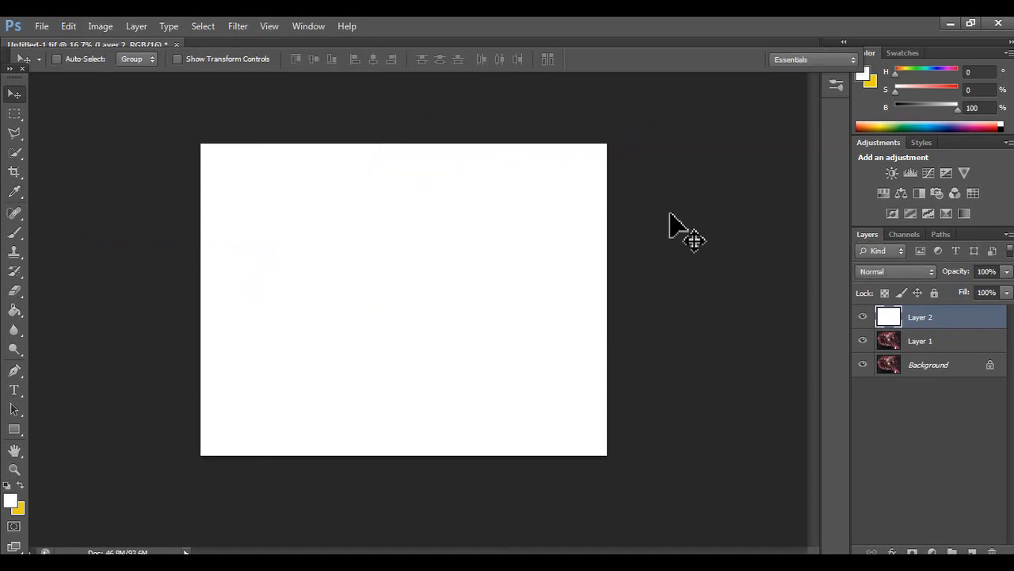
pyautogui.click(98, 29)
pyautogui.moveTo(65, 30)
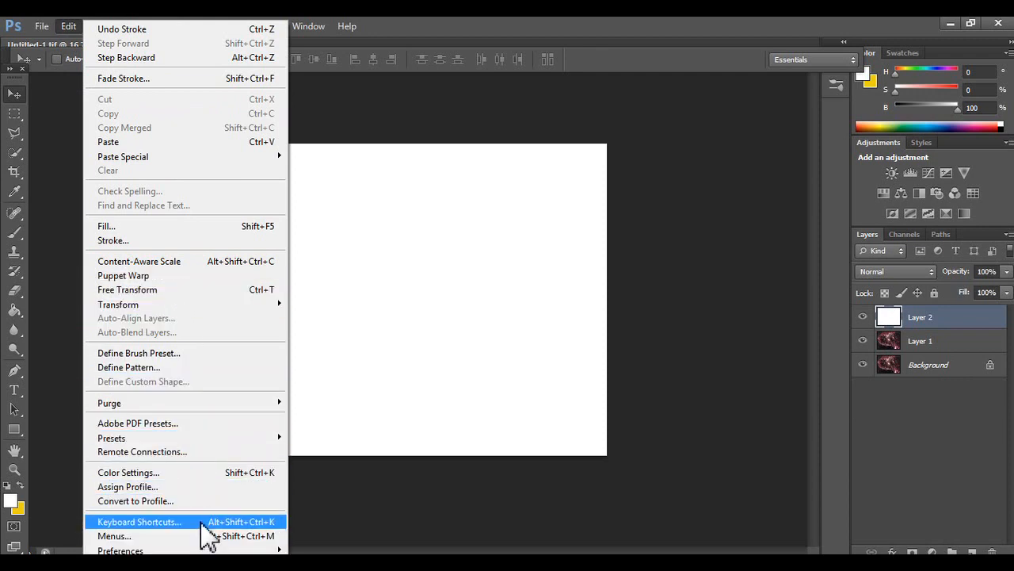
pyautogui.click(371, 223)
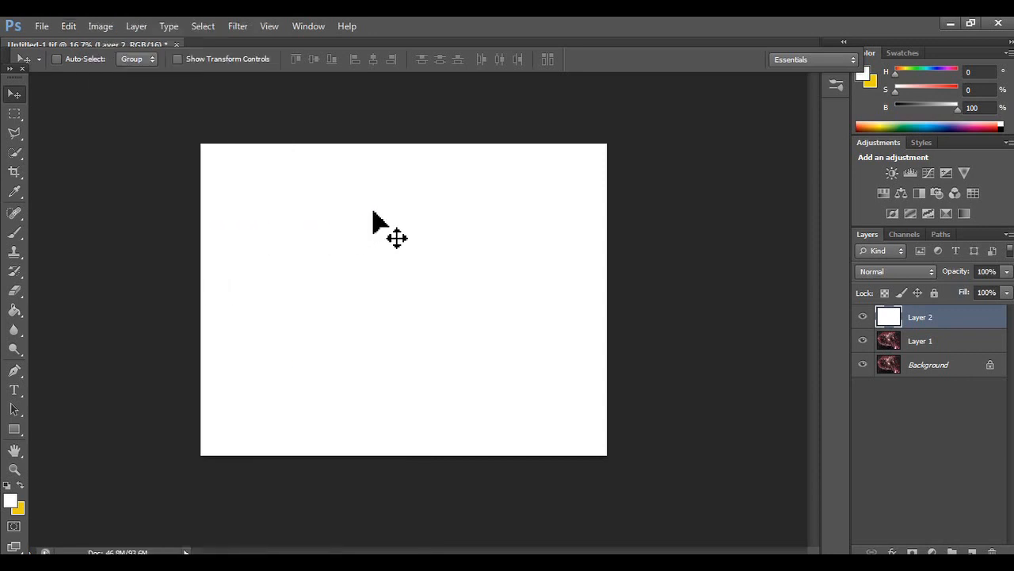
pyautogui.click(117, 26)
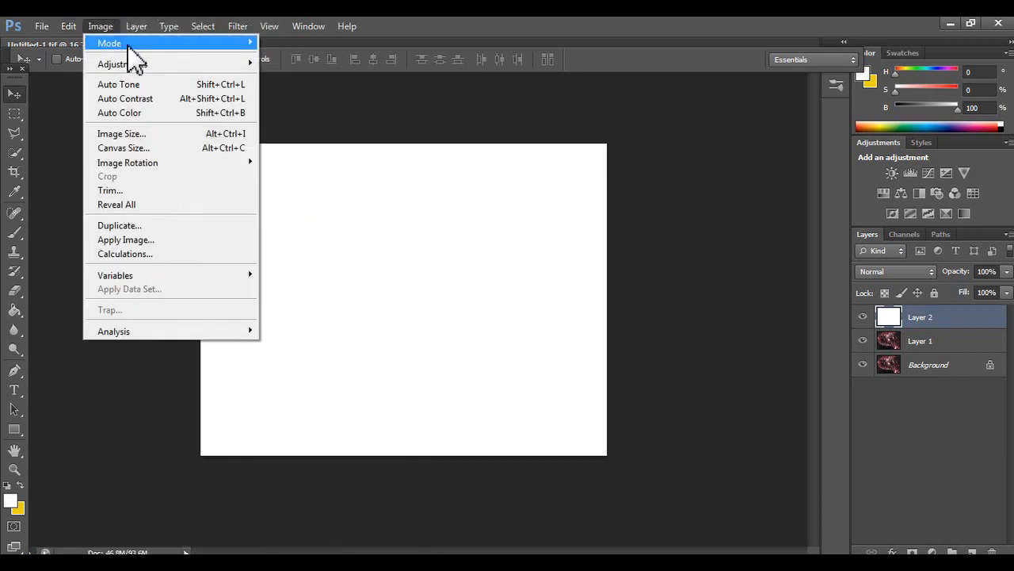
pyautogui.moveTo(132, 45)
pyautogui.click(356, 376)
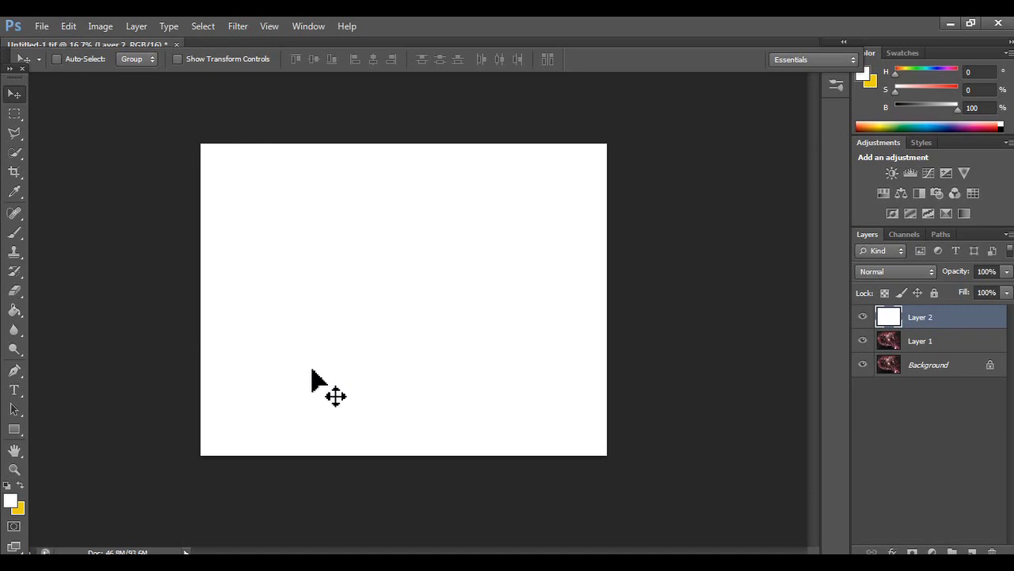
pyautogui.click(121, 25)
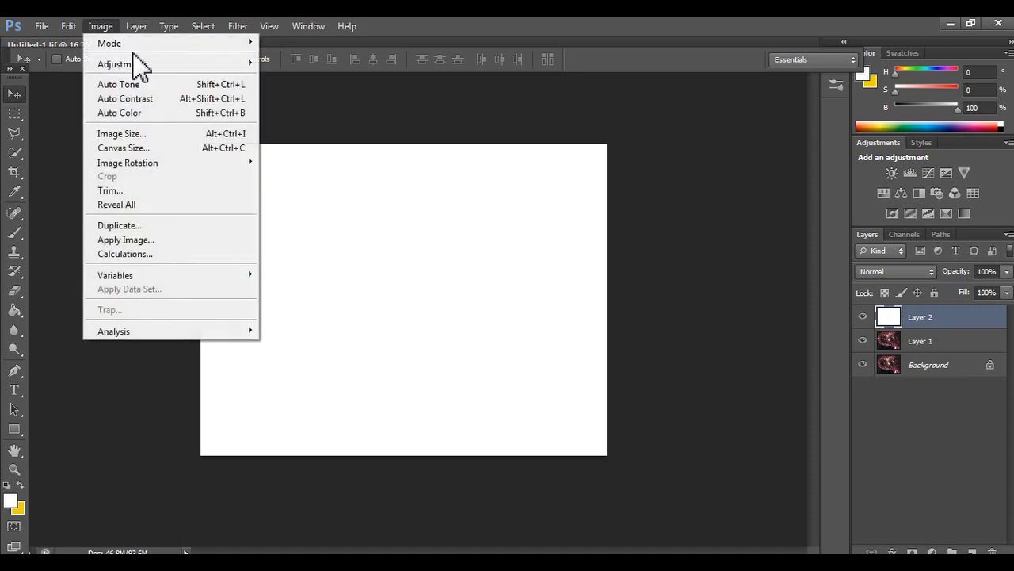
pyautogui.moveTo(223, 45)
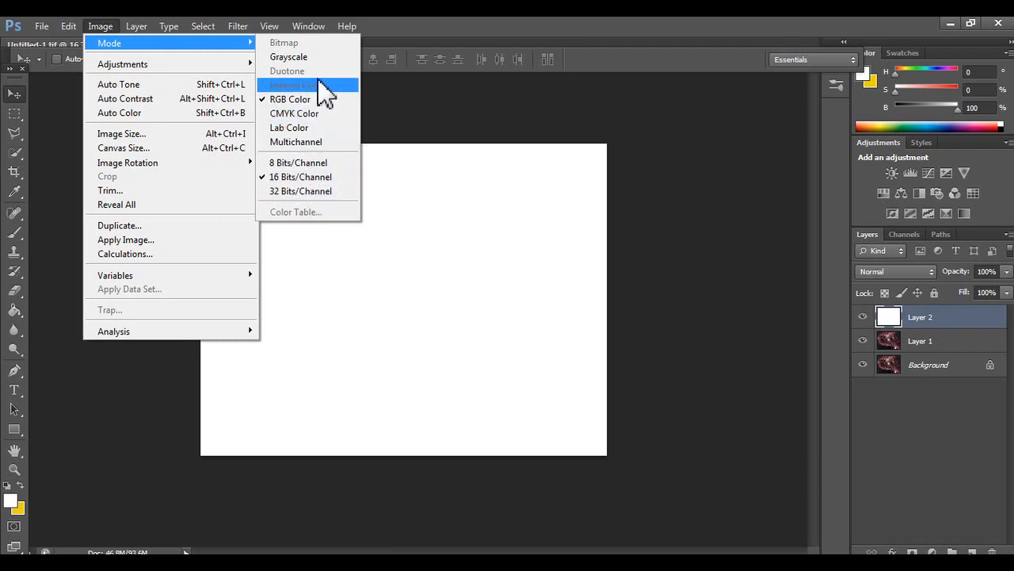
# - Hide the white Layer 2 and delete it
pyautogui.click(863, 320)
pyautogui.click(864, 317)
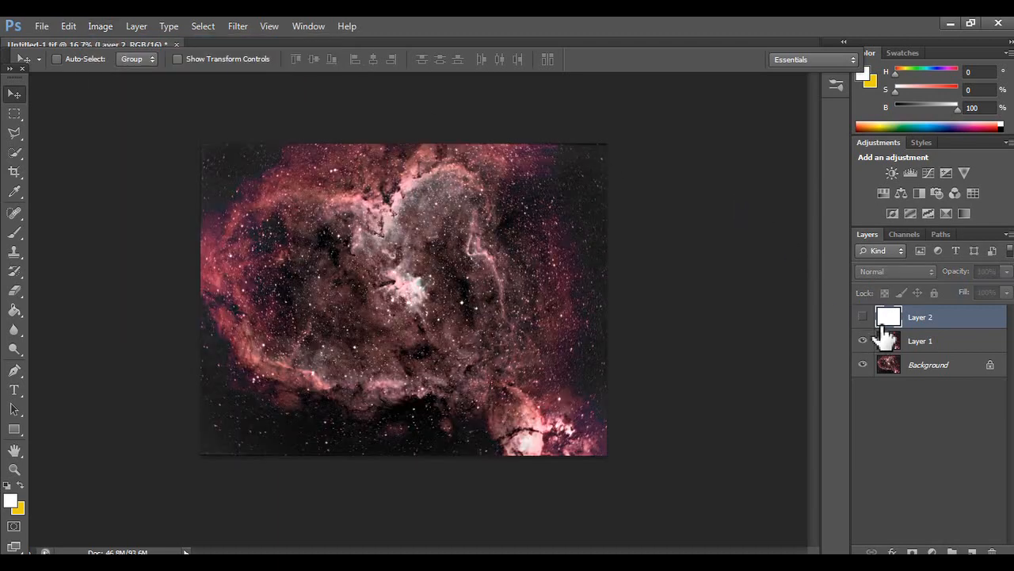
pyautogui.press('Delete')
# - Convert the image to Grayscale mode without flattening the layers, discarding the color information
pyautogui.click(166, 25)
pyautogui.moveTo(101, 26)
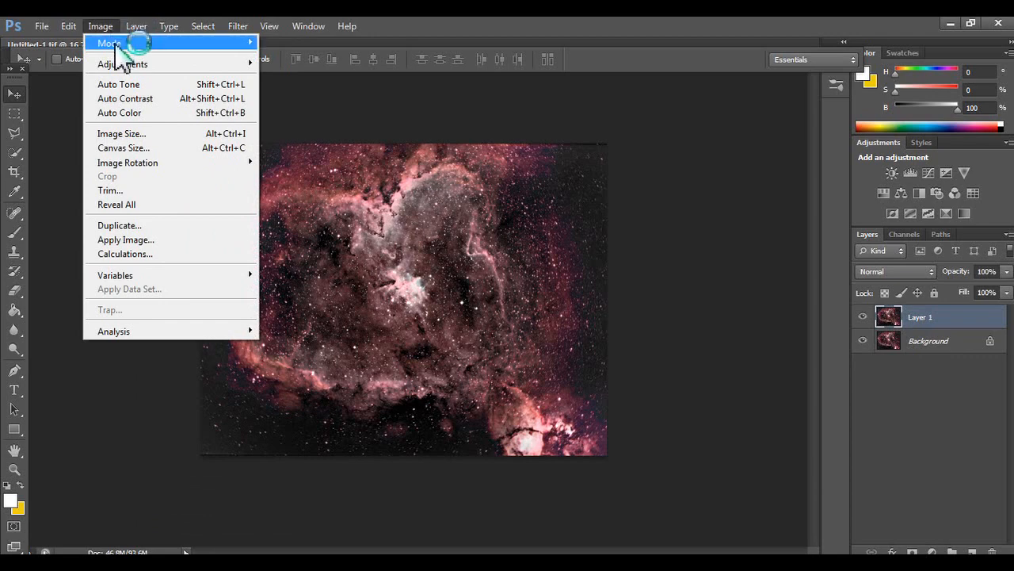
pyautogui.moveTo(238, 64)
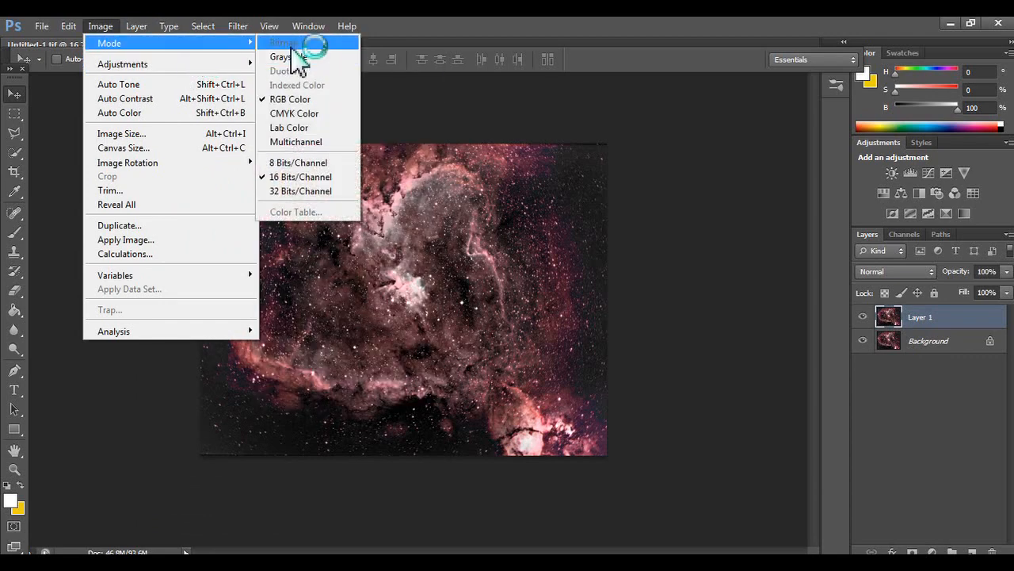
pyautogui.click(285, 57)
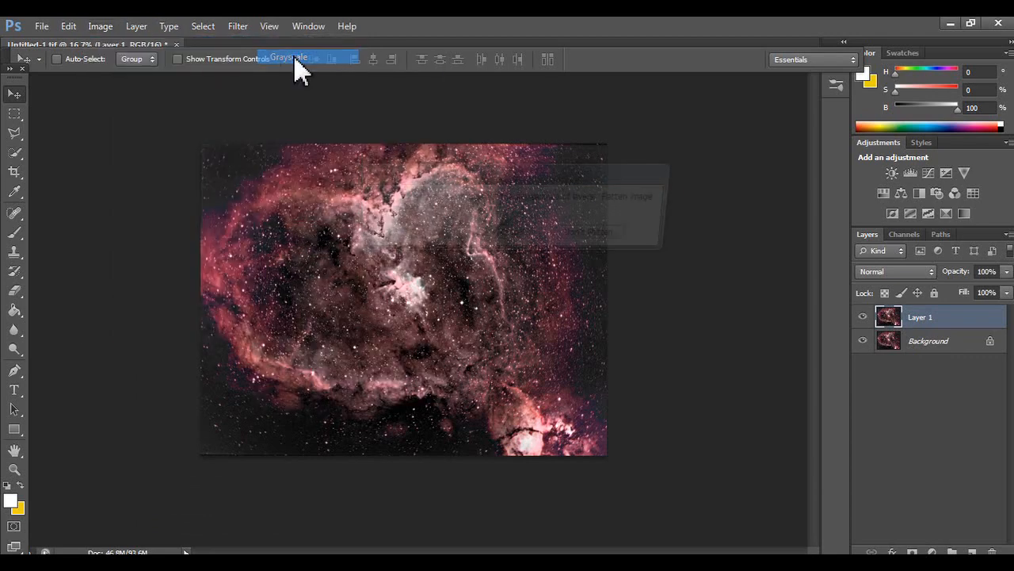
pyautogui.click(593, 238)
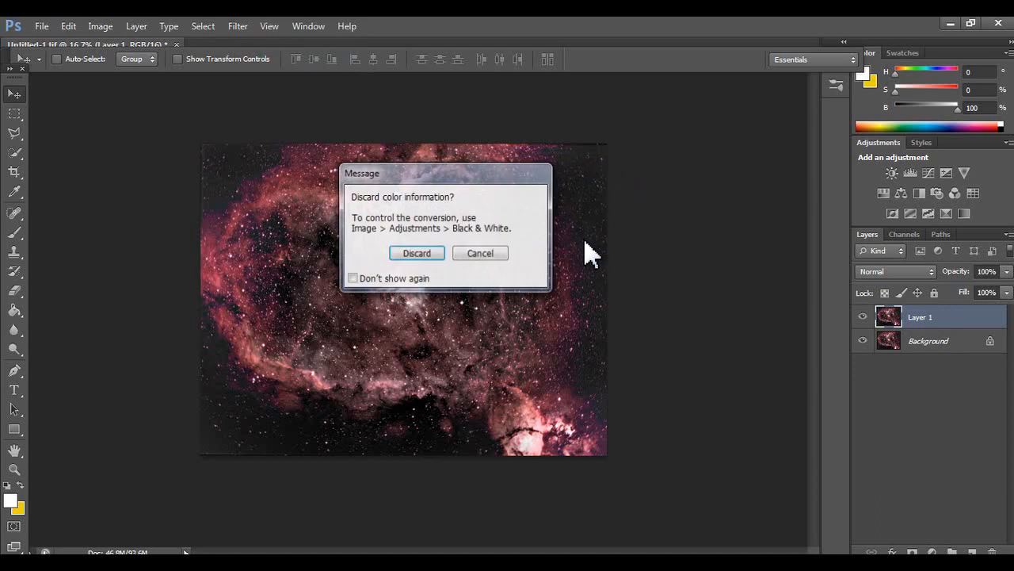
pyautogui.click(438, 257)
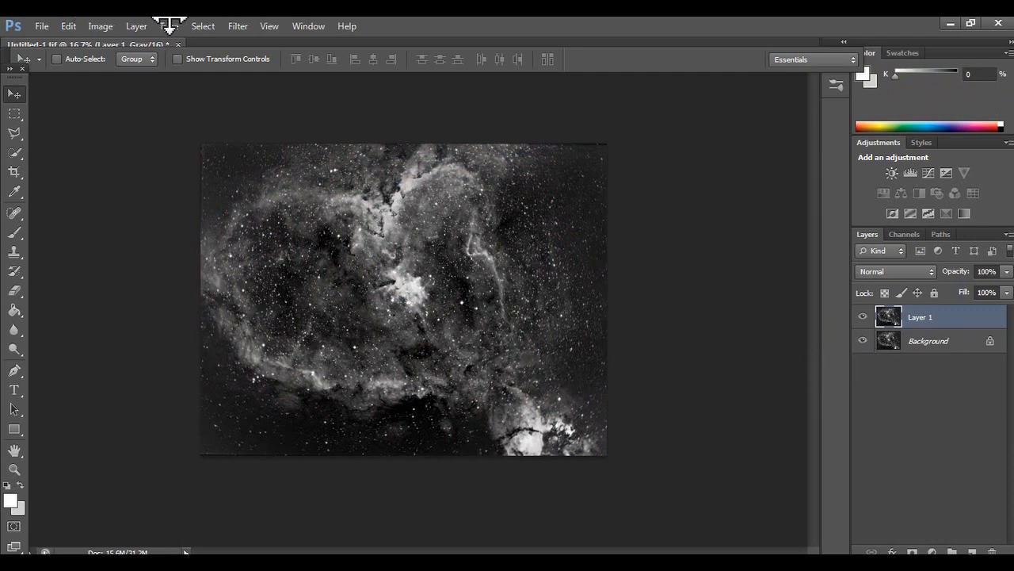
# - Convert the grayscale image to RGB Color mode without flattening the layers
pyautogui.click(138, 26)
pyautogui.click(98, 27)
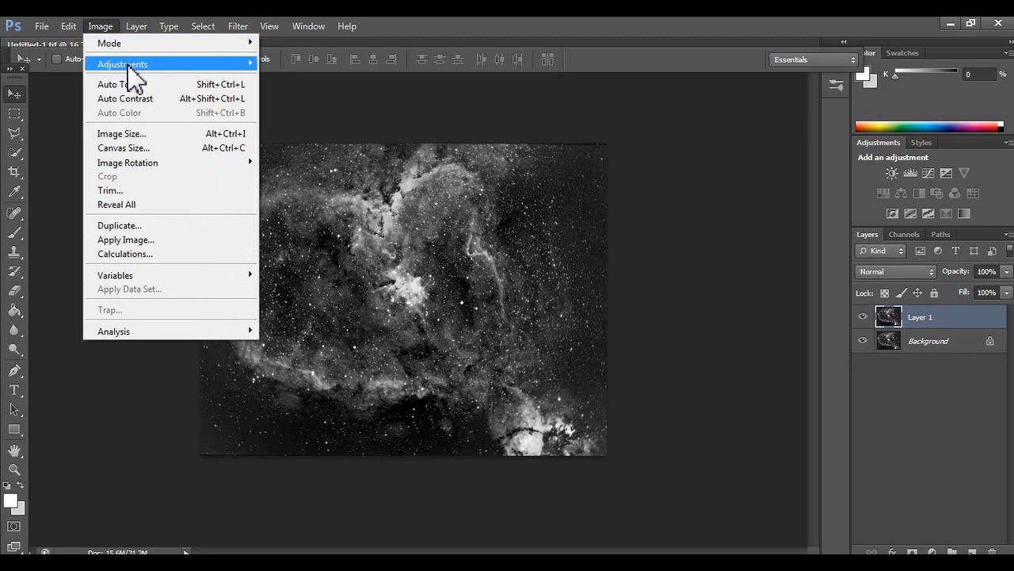
pyautogui.moveTo(190, 49)
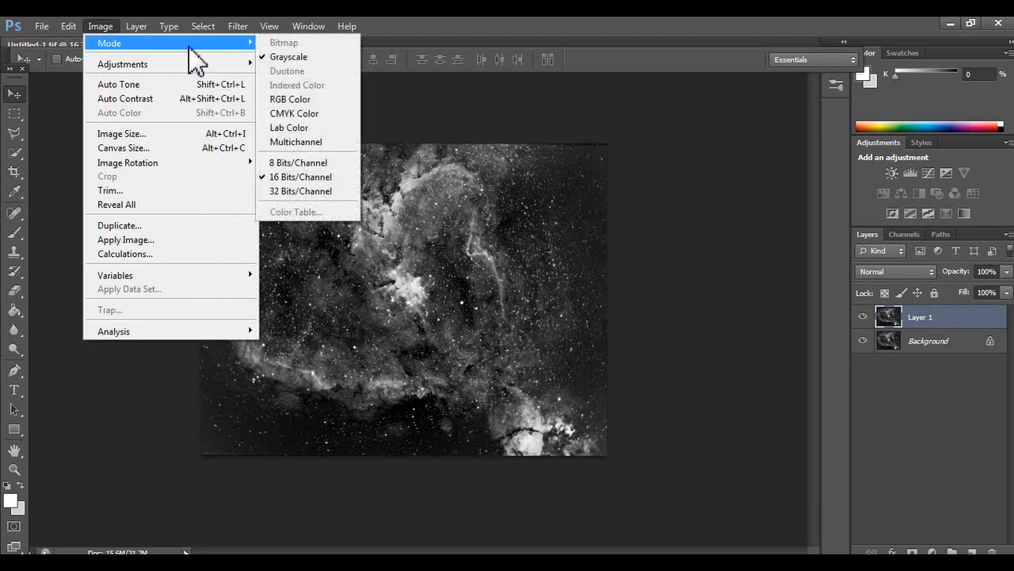
pyautogui.click(324, 99)
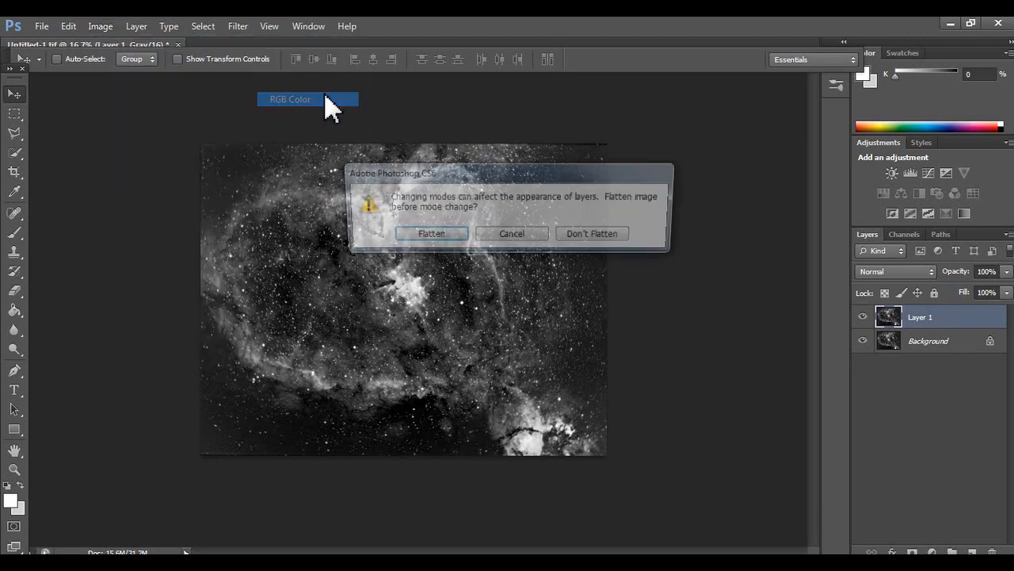
pyautogui.click(599, 238)
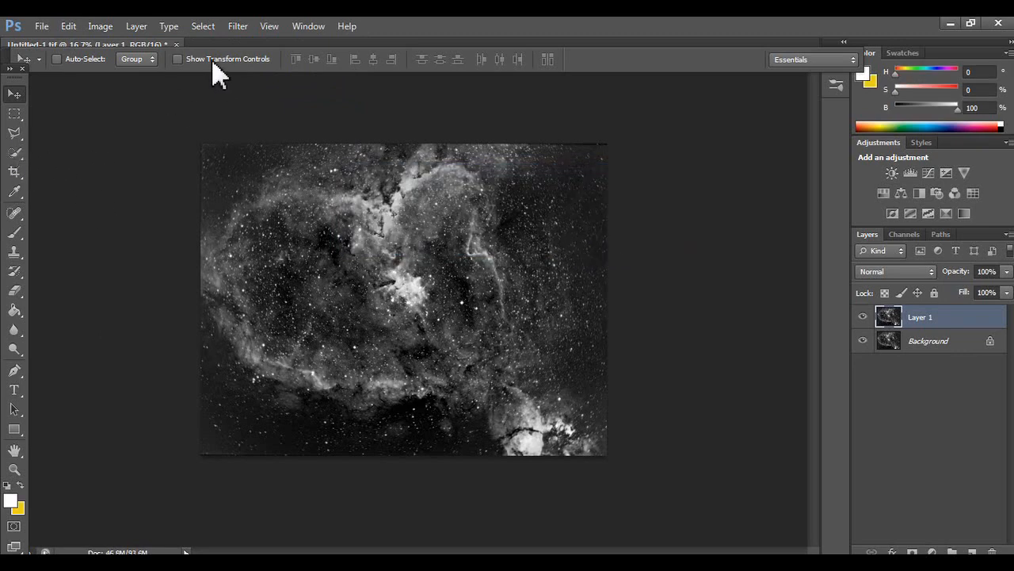
# - Switch the image from RGB Color back to Grayscale mode, keeping the layers unflattened and discarding the color information
pyautogui.click(169, 26)
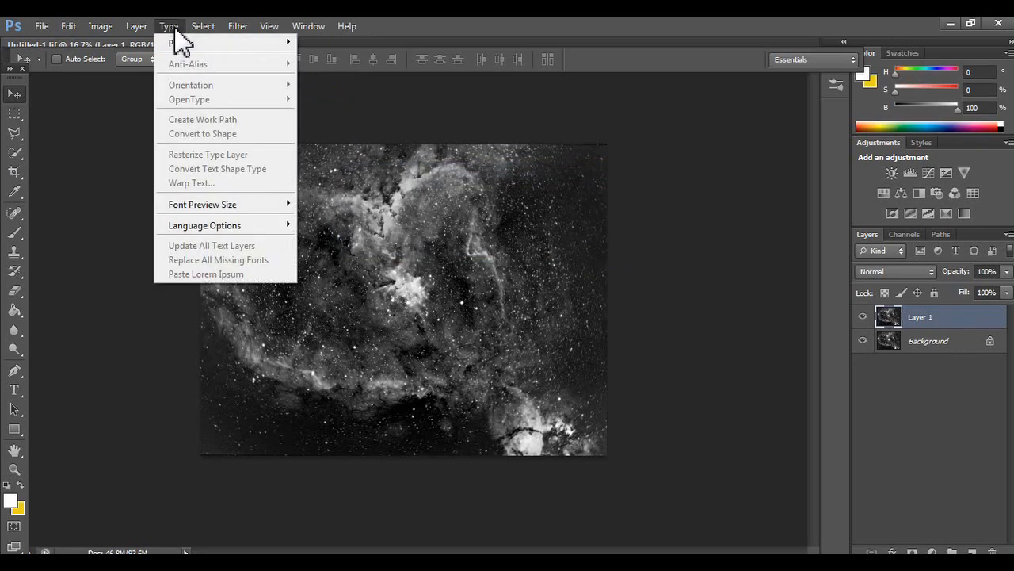
pyautogui.click(438, 124)
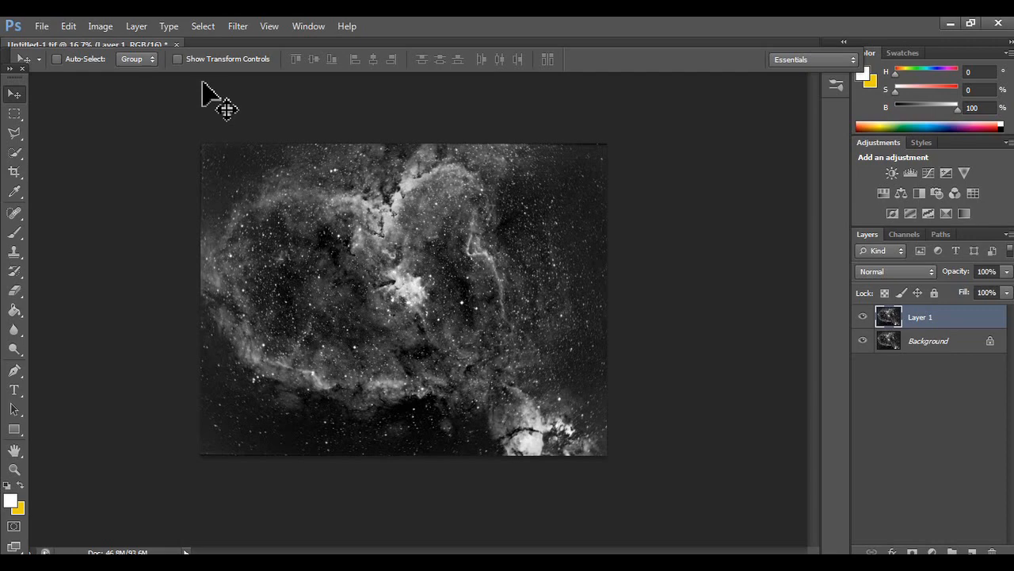
pyautogui.click(138, 26)
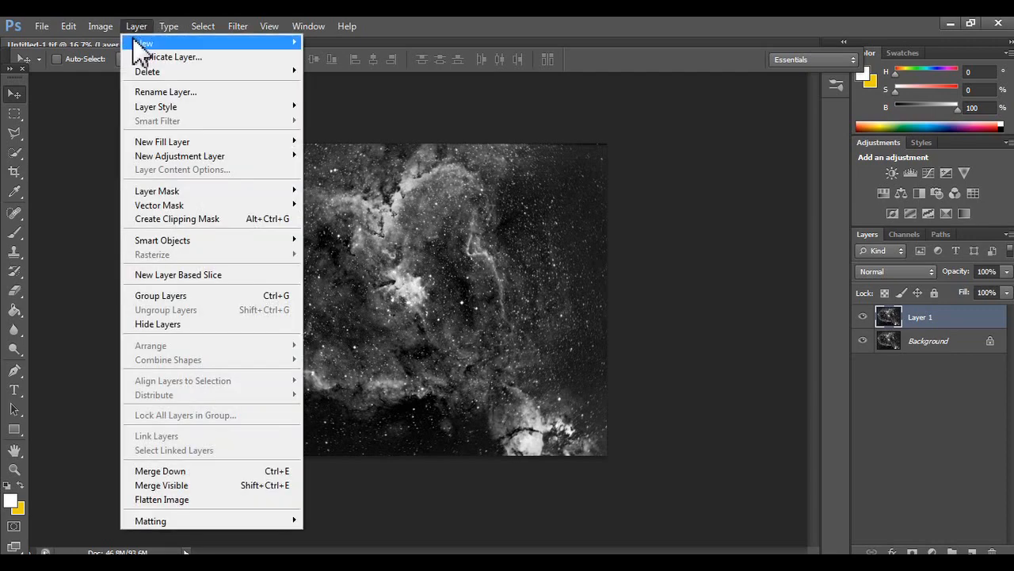
pyautogui.moveTo(100, 32)
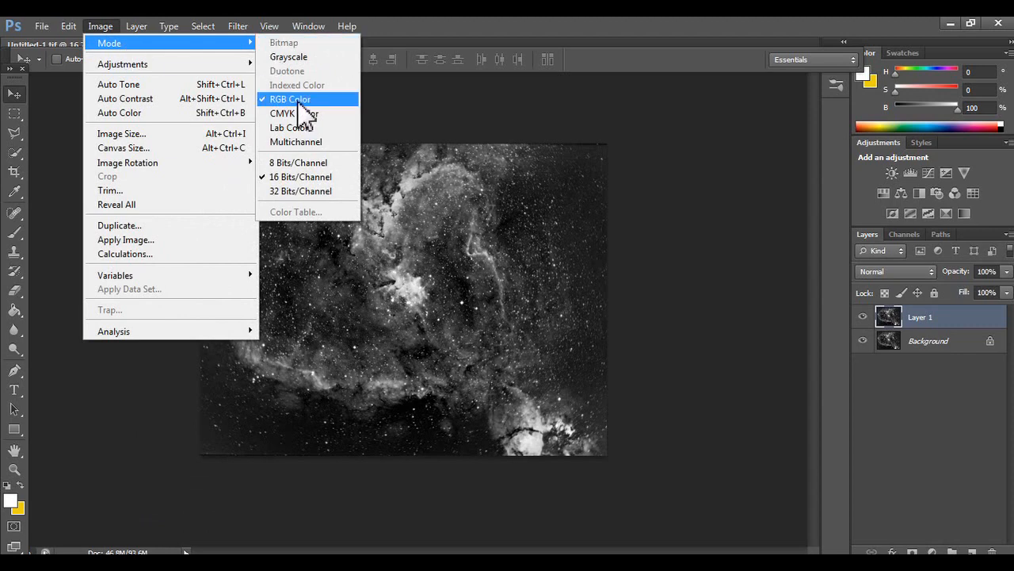
pyautogui.click(298, 60)
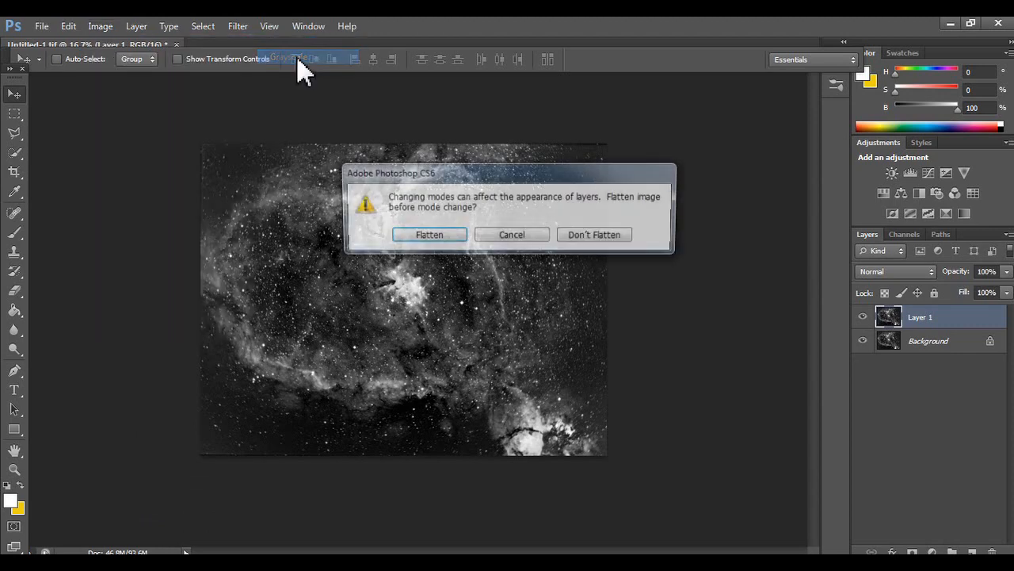
pyautogui.click(594, 236)
pyautogui.click(421, 255)
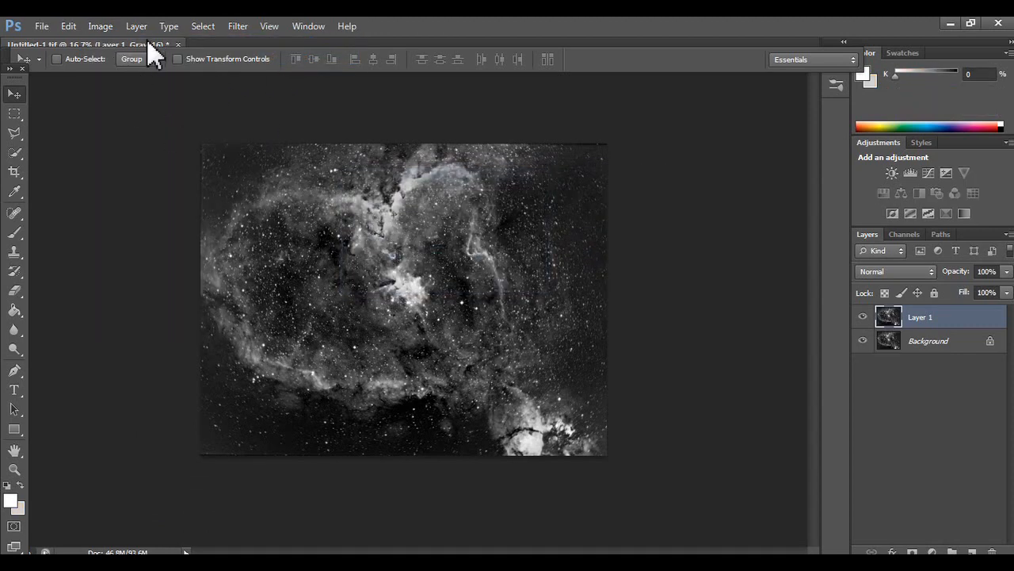
pyautogui.click(167, 26)
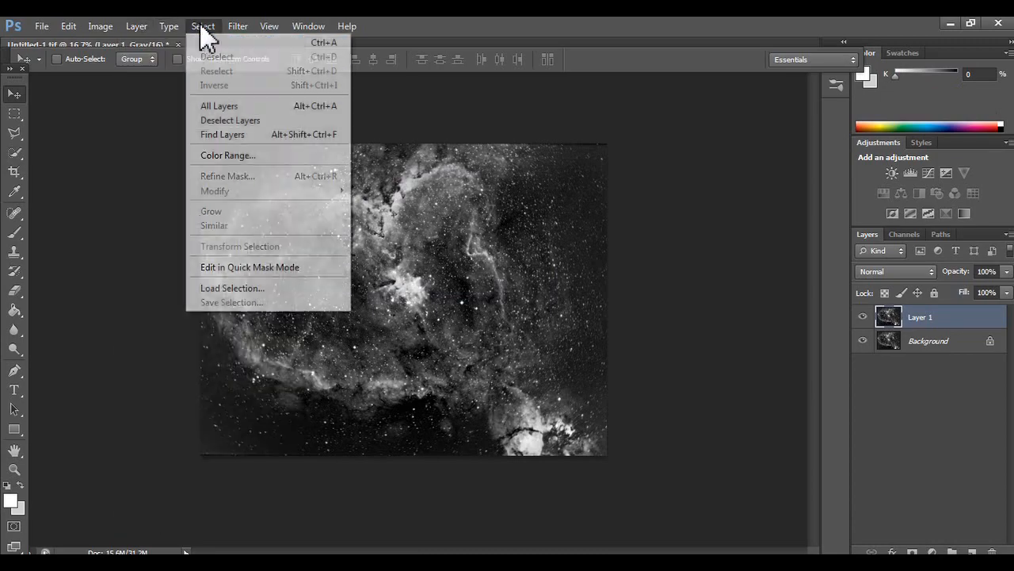
pyautogui.moveTo(101, 29)
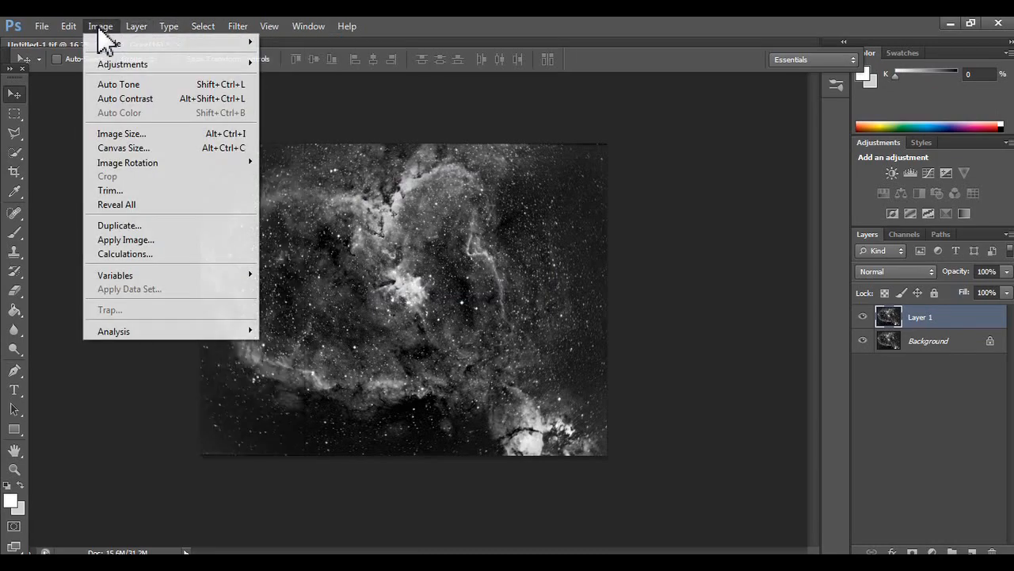
pyautogui.moveTo(131, 44)
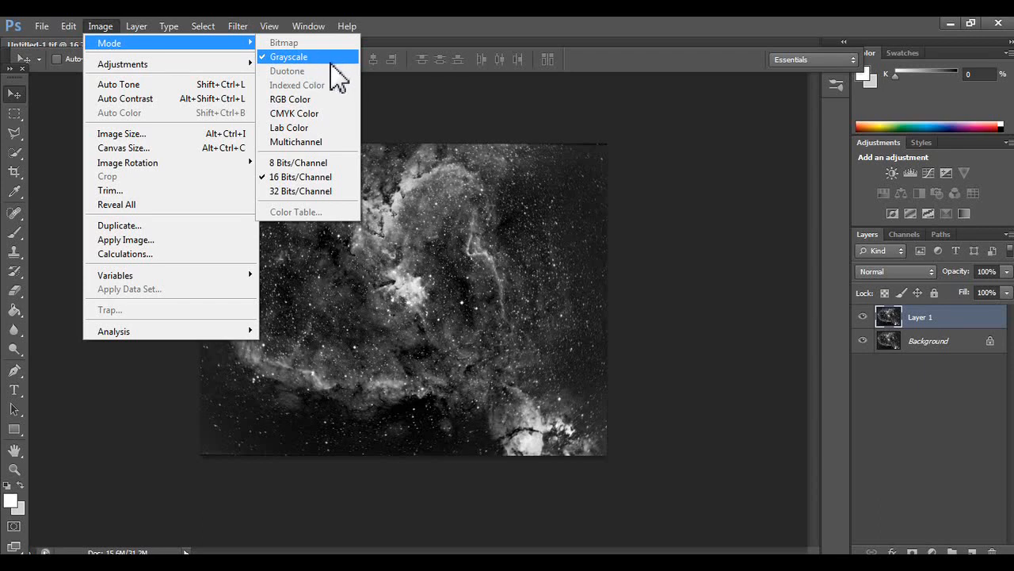
pyautogui.click(617, 24)
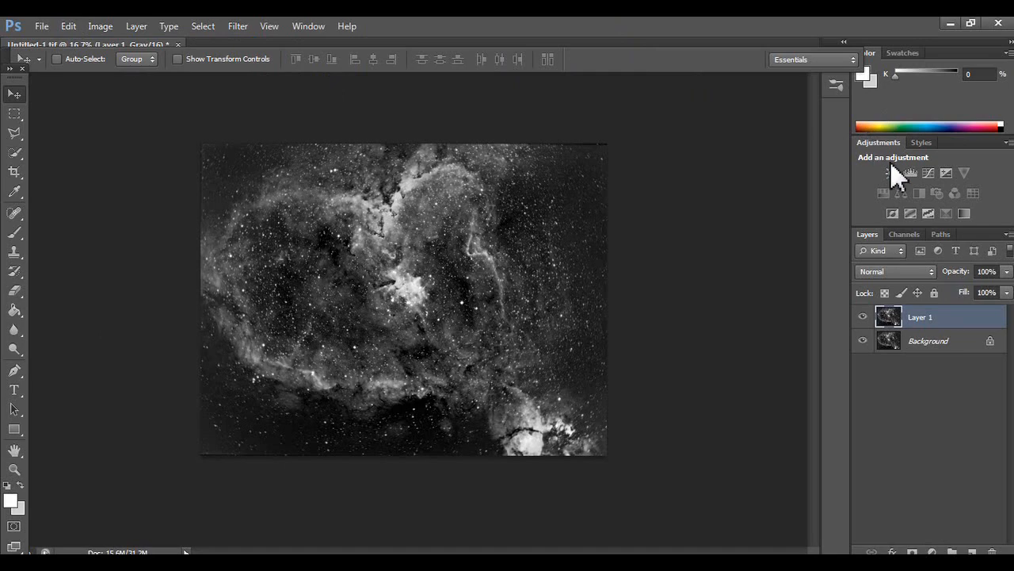
# - Add a Curves adjustment layer above Layer 1 and bend its Gray curve slightly below the diagonal in the darker tones
pyautogui.click(927, 173)
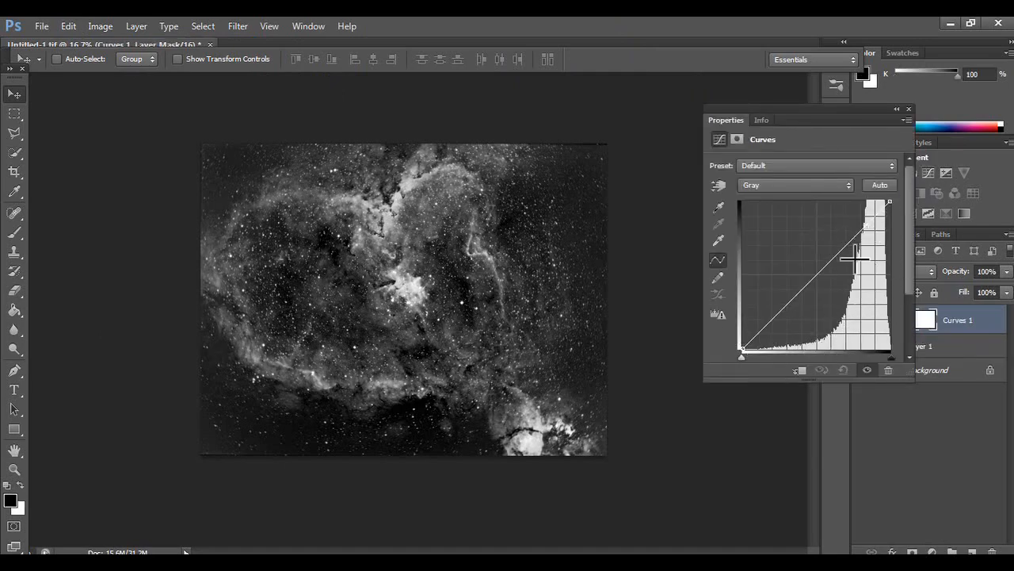
pyautogui.moveTo(787, 308)
pyautogui.mouseDown()
pyautogui.moveTo(816, 317)
pyautogui.moveTo(797, 302)
pyautogui.mouseUp()
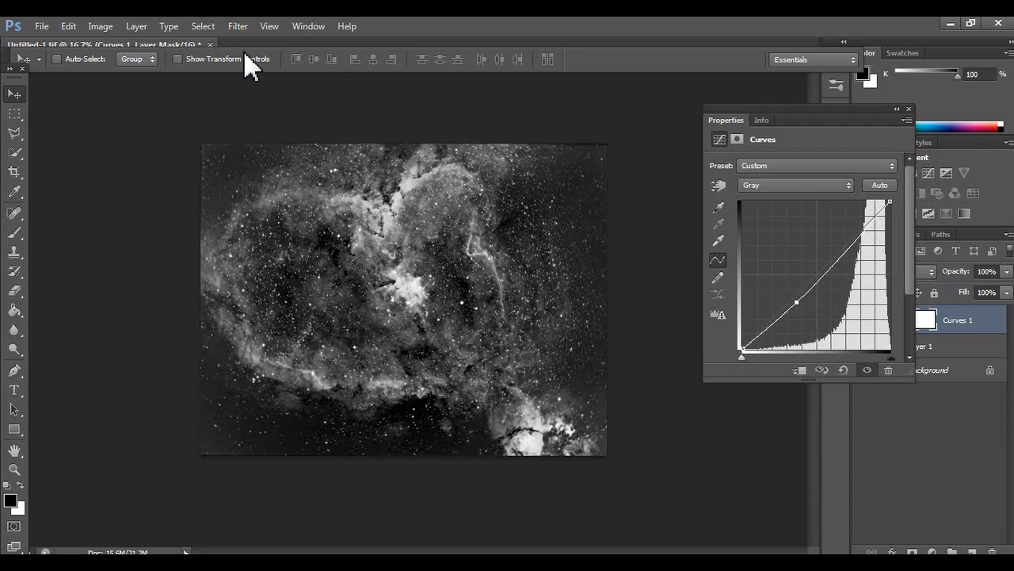
# - Convert the grayscale image to RGB Color without flattening, and bend the Curves layer's RGB curve upward in the midtones
pyautogui.click(169, 29)
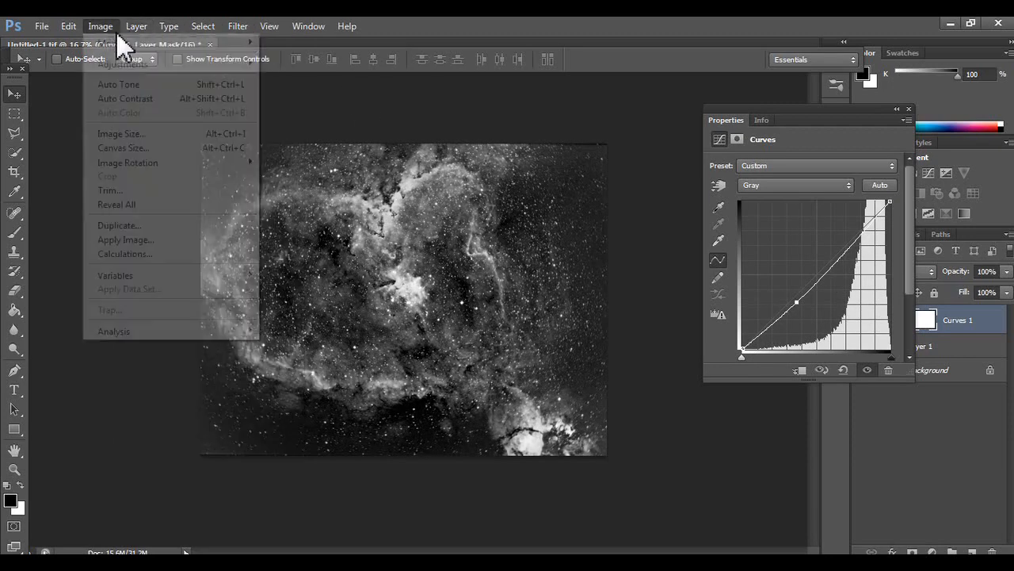
pyautogui.moveTo(238, 43)
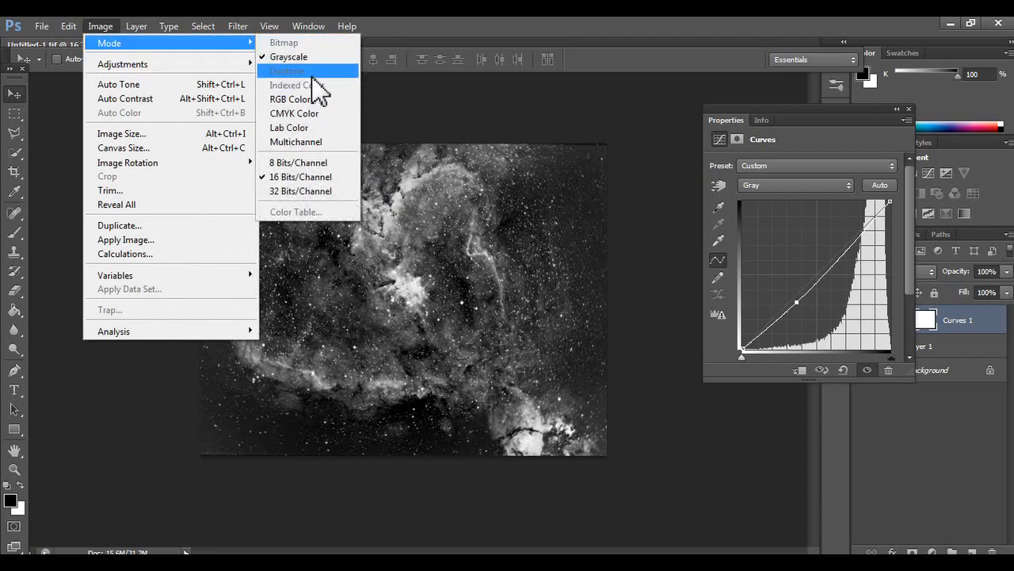
pyautogui.click(310, 100)
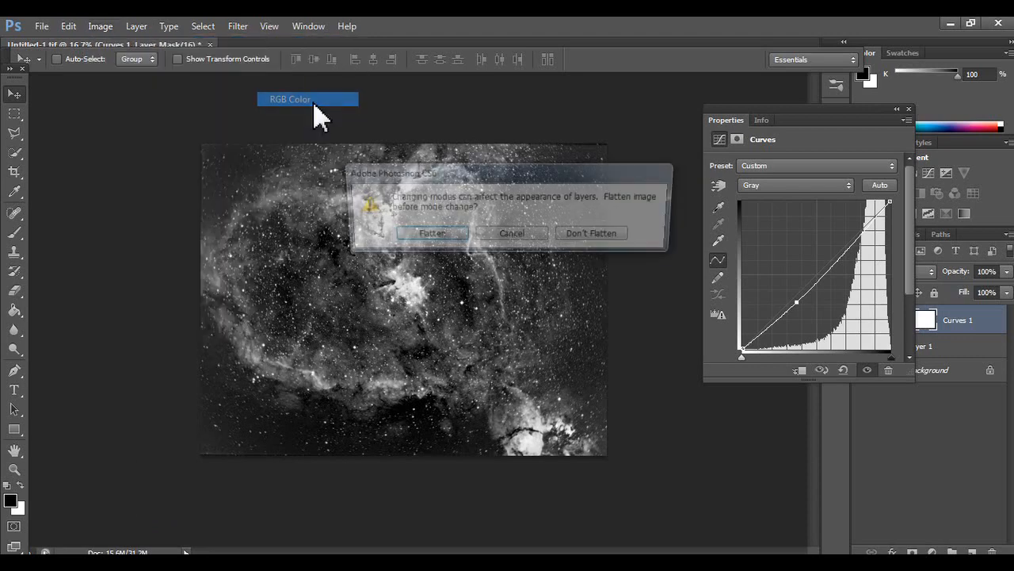
pyautogui.click(584, 236)
pyautogui.moveTo(810, 270); pyautogui.dragTo(790, 277)
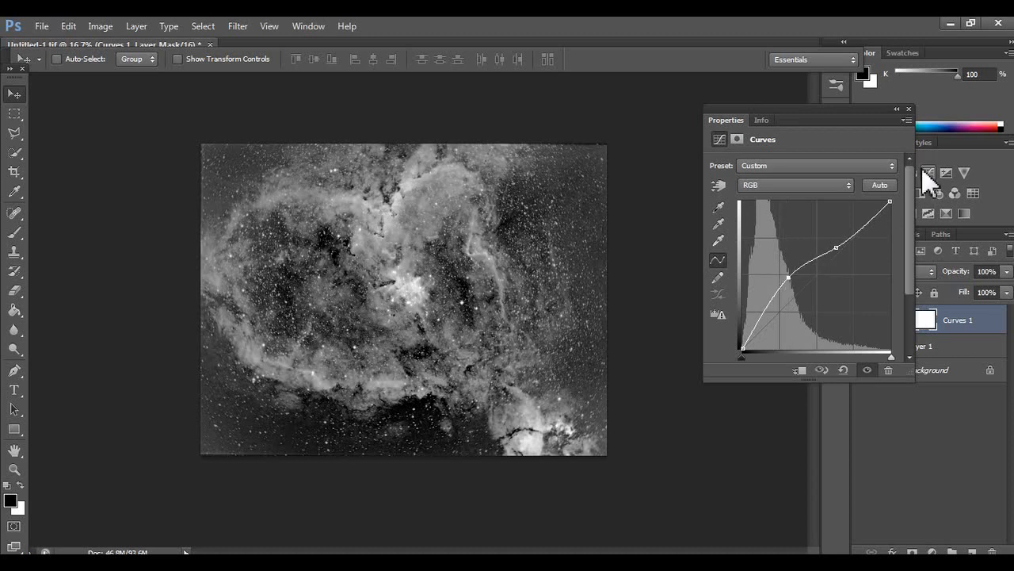
pyautogui.click(909, 109)
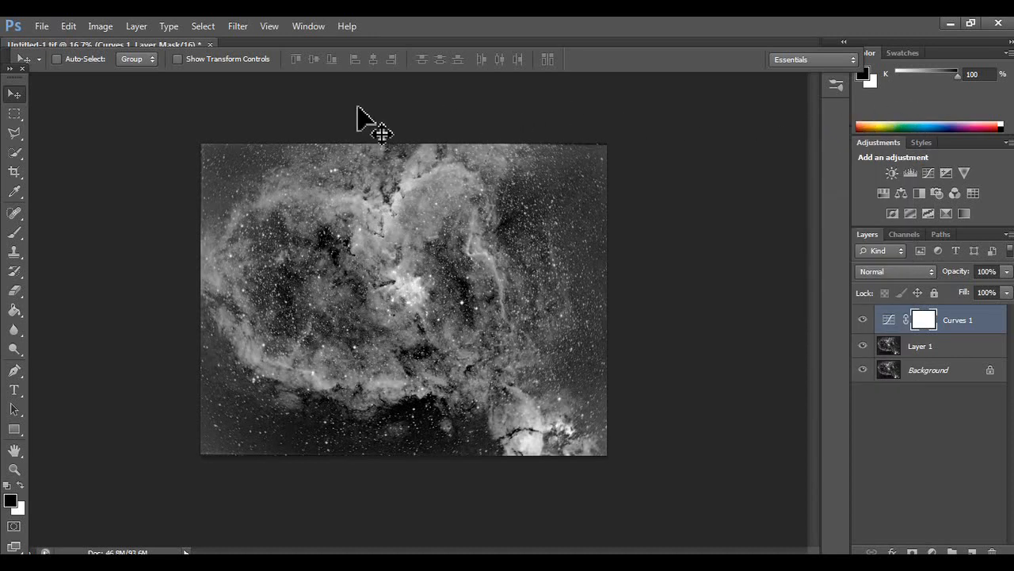
pyautogui.click(98, 26)
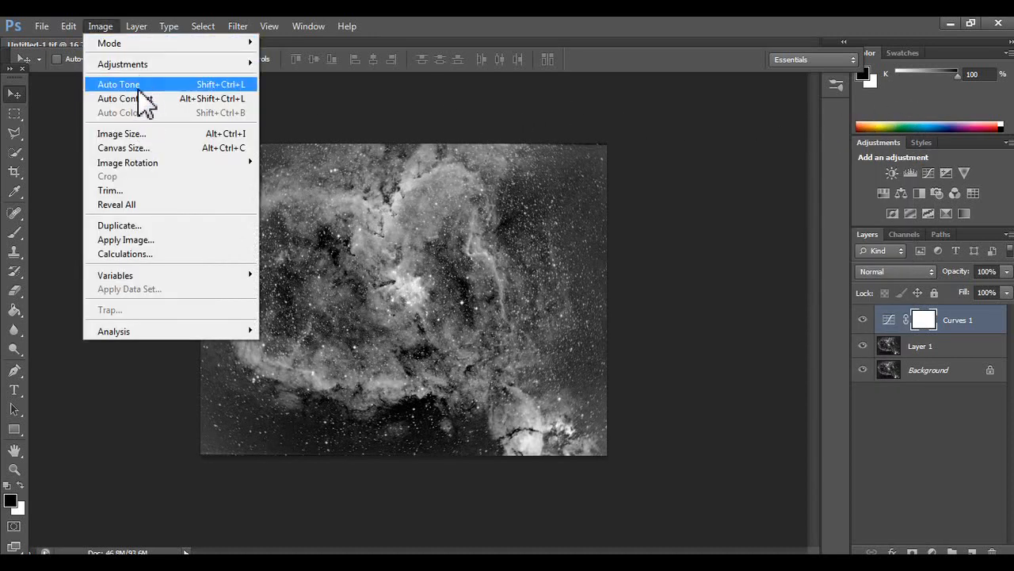
pyautogui.moveTo(145, 64)
pyautogui.click(331, 66)
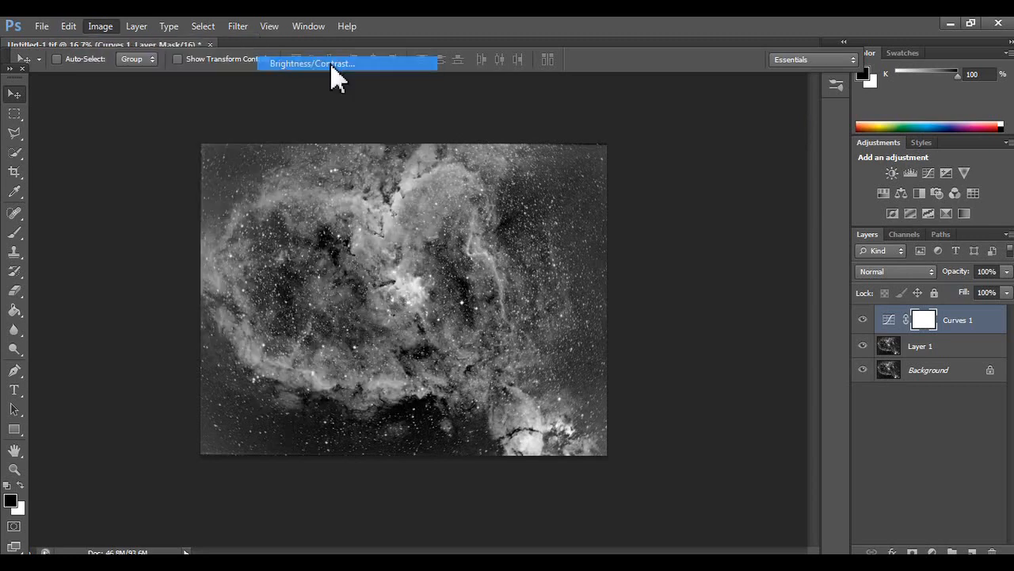
pyautogui.moveTo(474, 200); pyautogui.dragTo(497, 204)
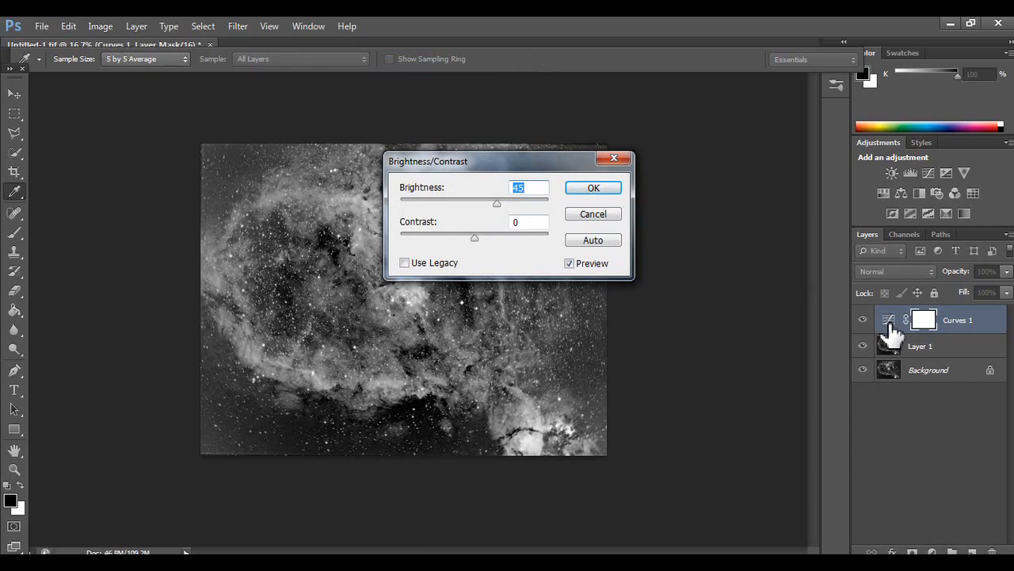
pyautogui.click(603, 216)
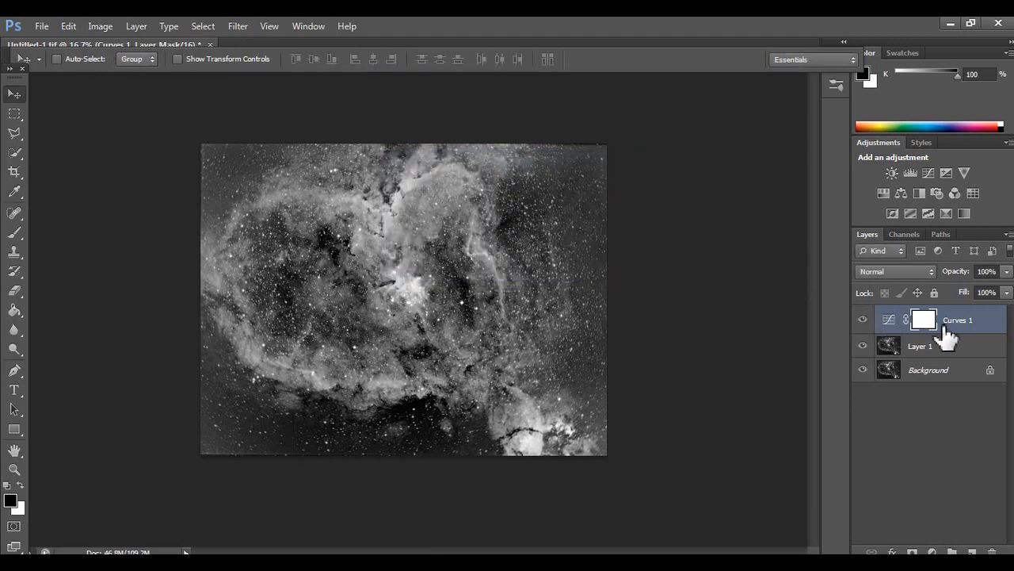
# - Delete the Curves adjustment layer and close Untitled-1.tif without saving its changes
pyautogui.press('Delete')
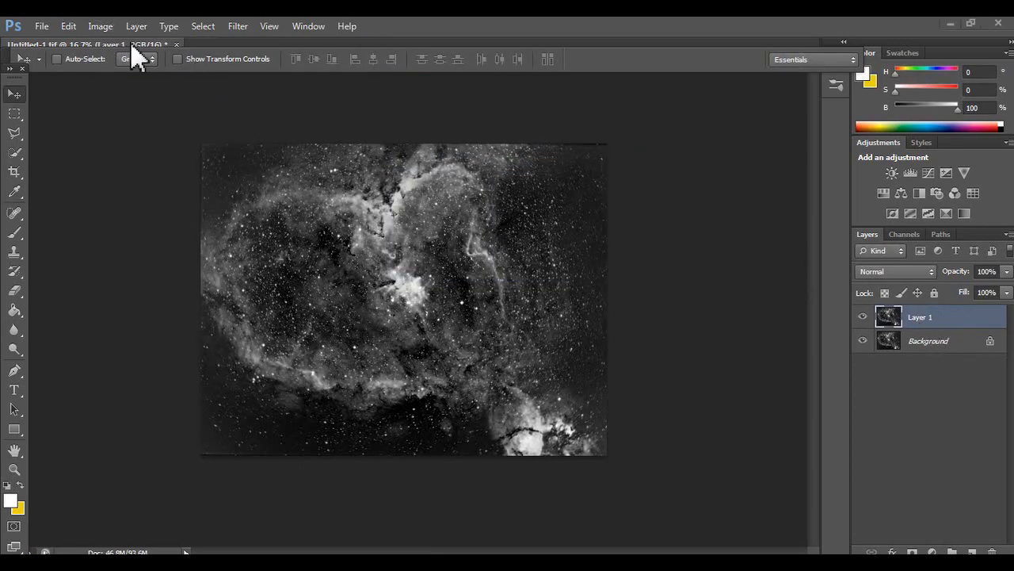
pyautogui.click(176, 44)
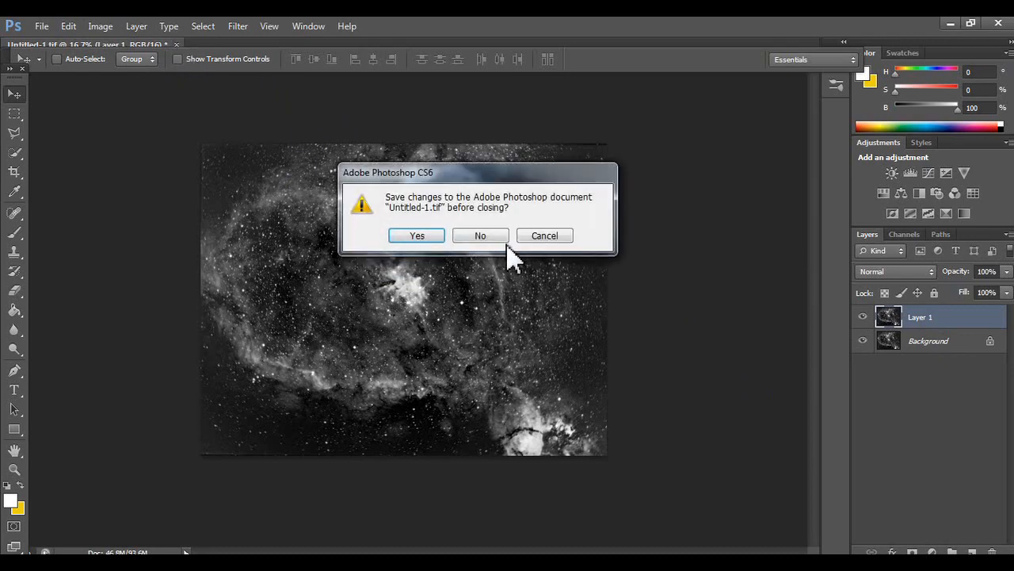
pyautogui.click(485, 235)
# - Reopen the color image Untitled-1 from the ITU folder with Adobe Photoshop CS6
pyautogui.hotkey('ctrl', 'o')
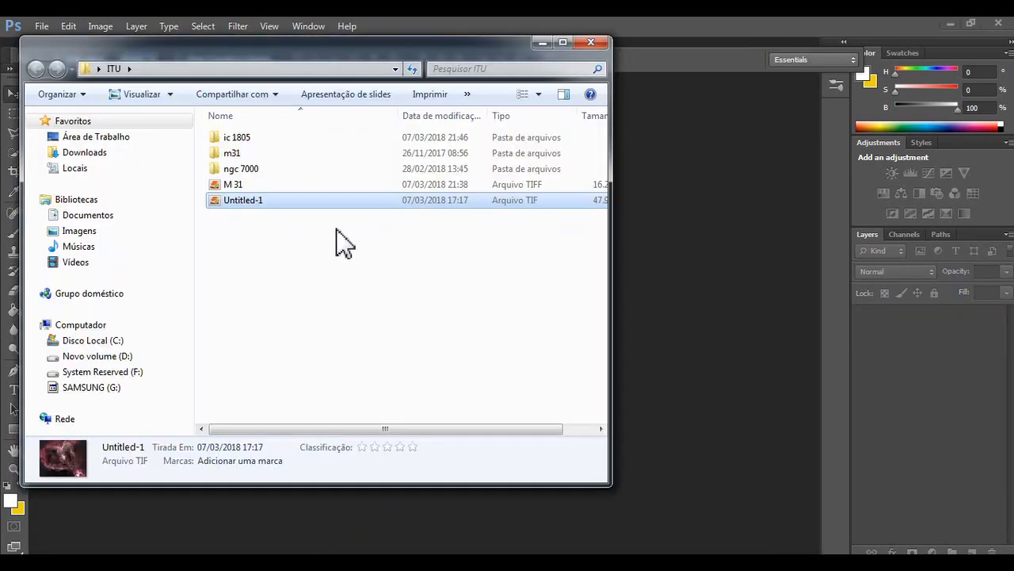
pyautogui.rightClick(318, 202)
pyautogui.moveTo(432, 290)
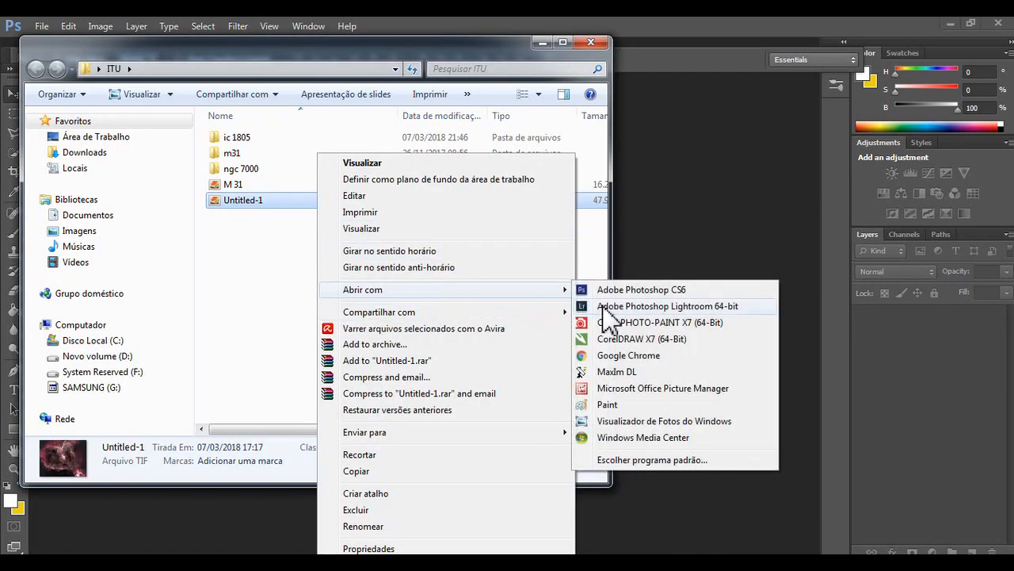
pyautogui.click(615, 292)
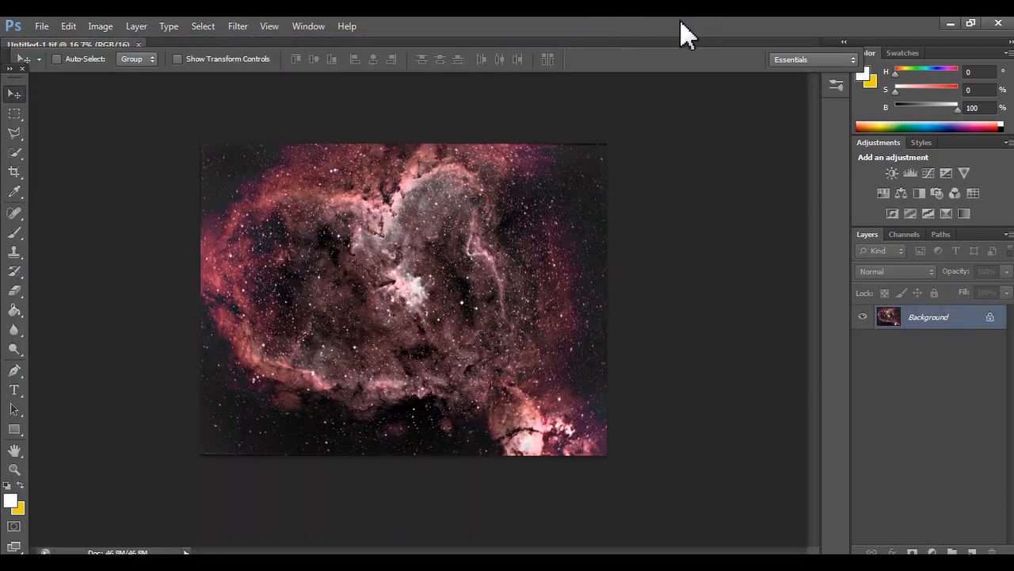
# - Apply a Brightness/Contrast adjustment to the Background with Brightness 65 and Contrast 100
pyautogui.click(136, 26)
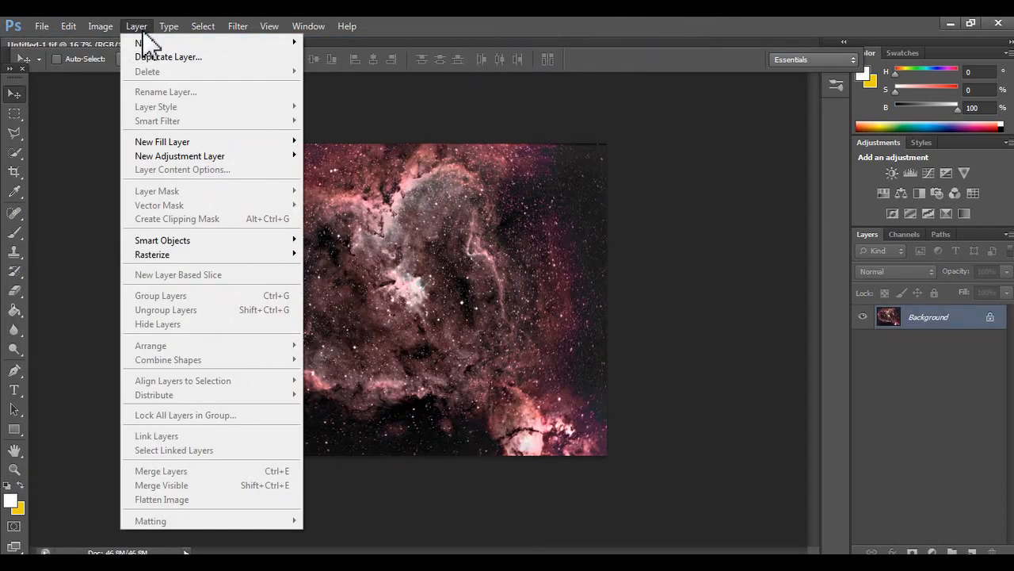
pyautogui.click(69, 27)
pyautogui.click(136, 27)
pyautogui.moveTo(212, 65)
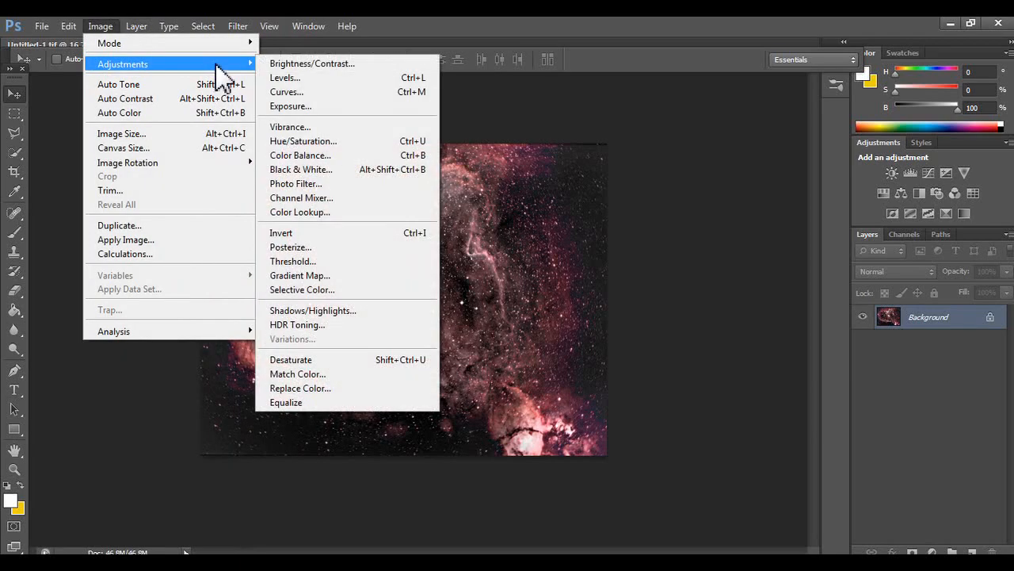
pyautogui.click(358, 65)
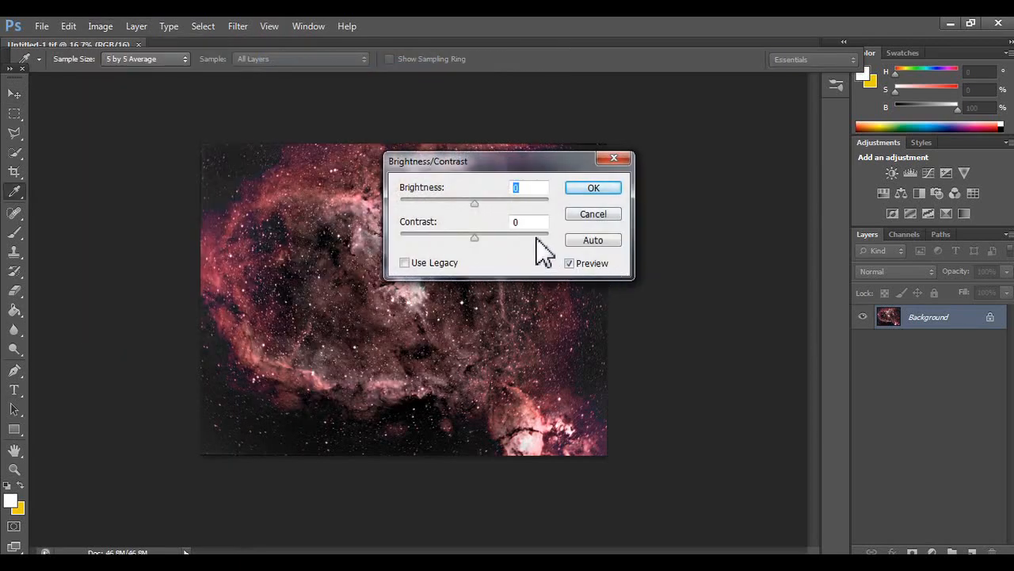
pyautogui.moveTo(466, 204); pyautogui.dragTo(500, 203)
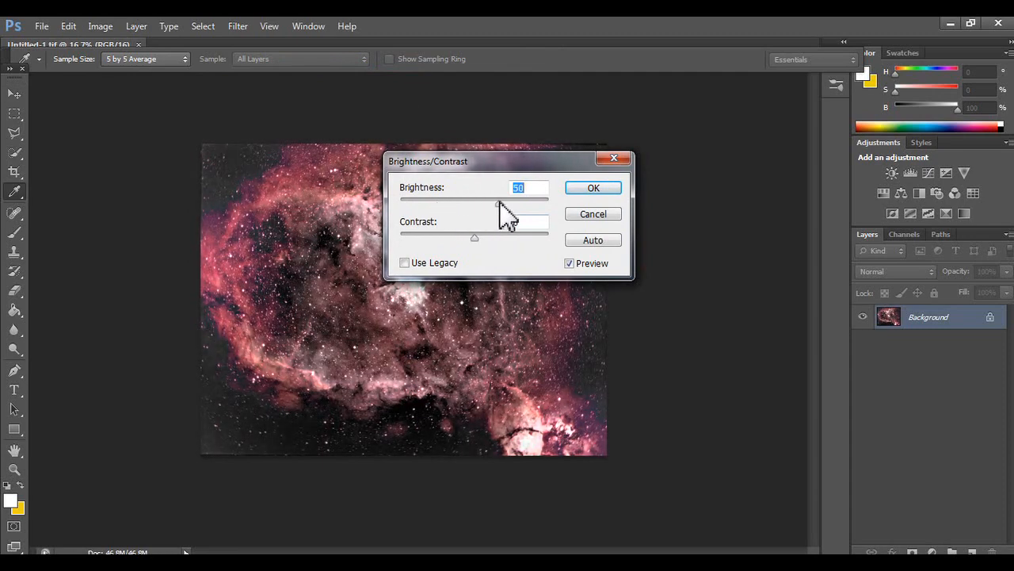
pyautogui.moveTo(502, 203); pyautogui.dragTo(506, 203)
pyautogui.moveTo(475, 237); pyautogui.dragTo(567, 229)
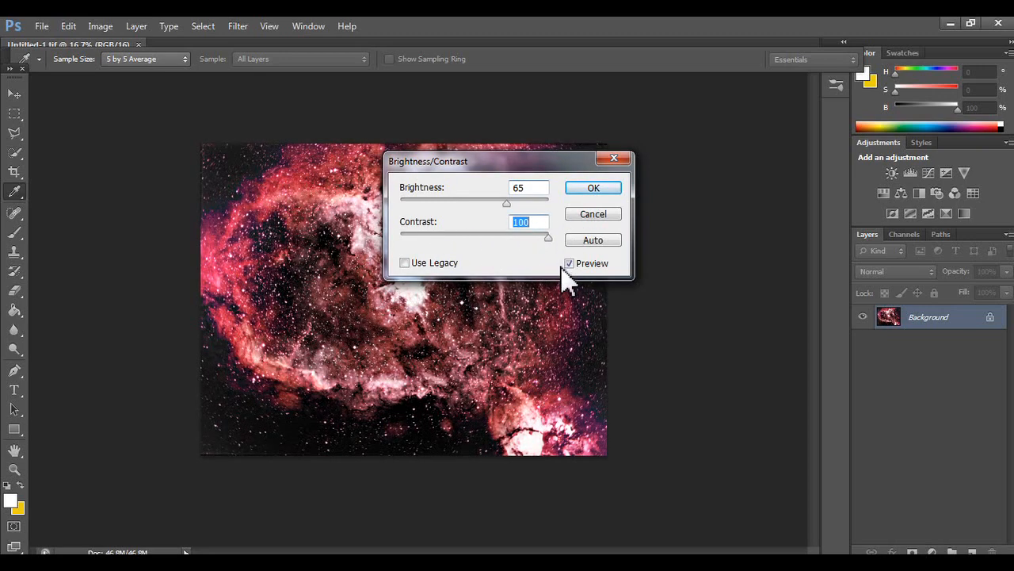
pyautogui.click(594, 190)
pyautogui.press('v')
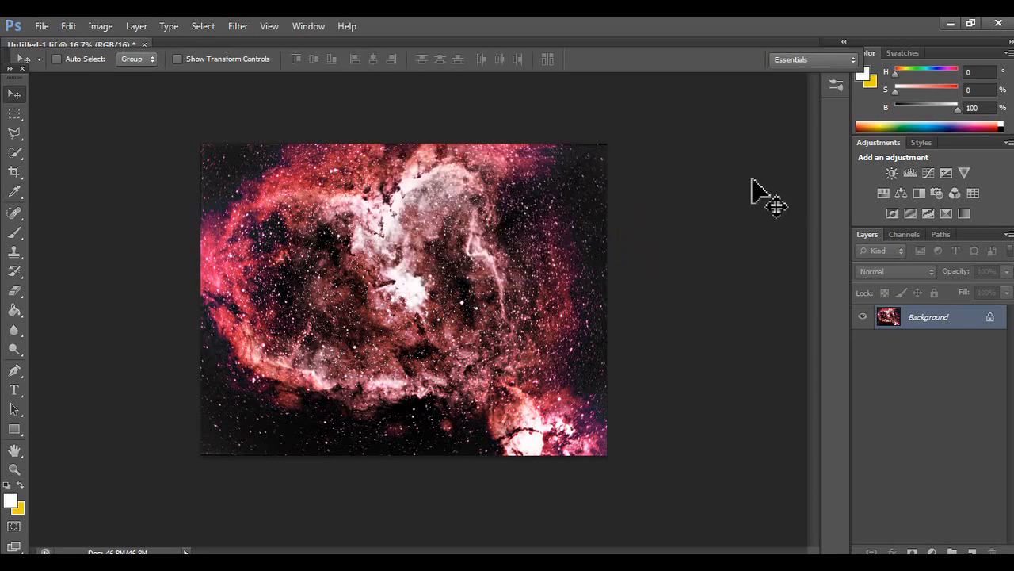
# - Add a Levels adjustment layer above the Background
pyautogui.click(912, 174)
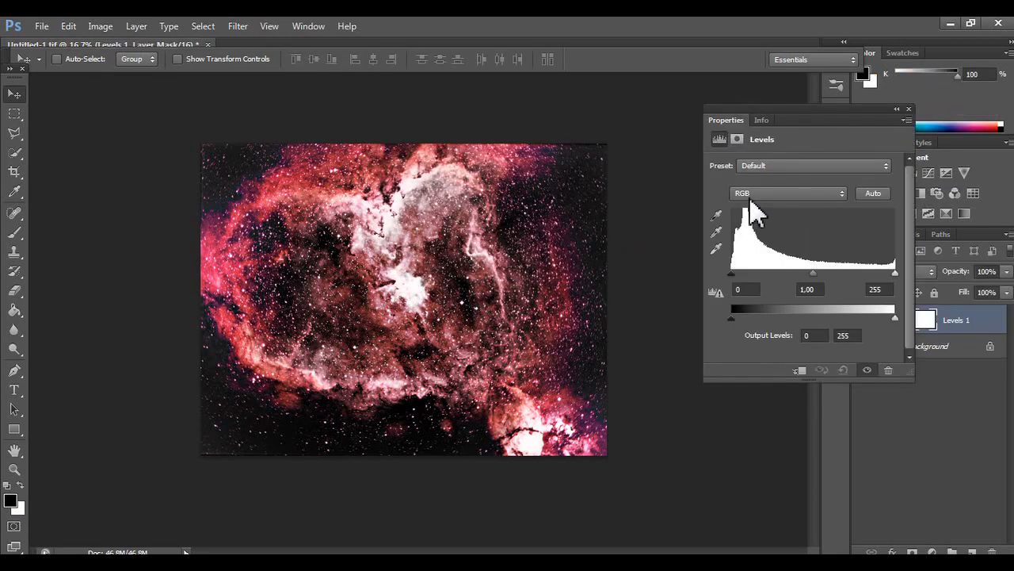
pyautogui.click(762, 120)
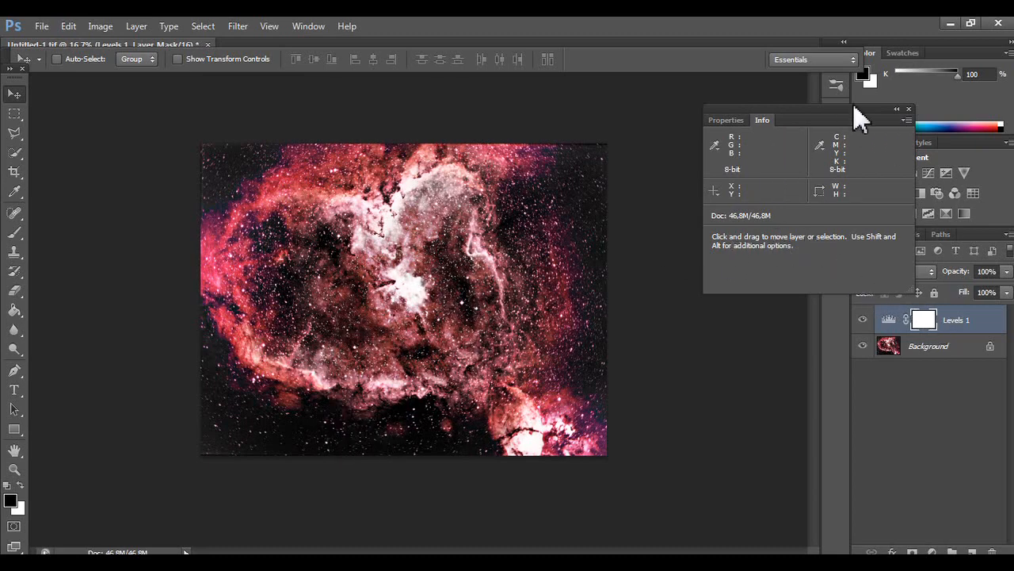
pyautogui.click(909, 109)
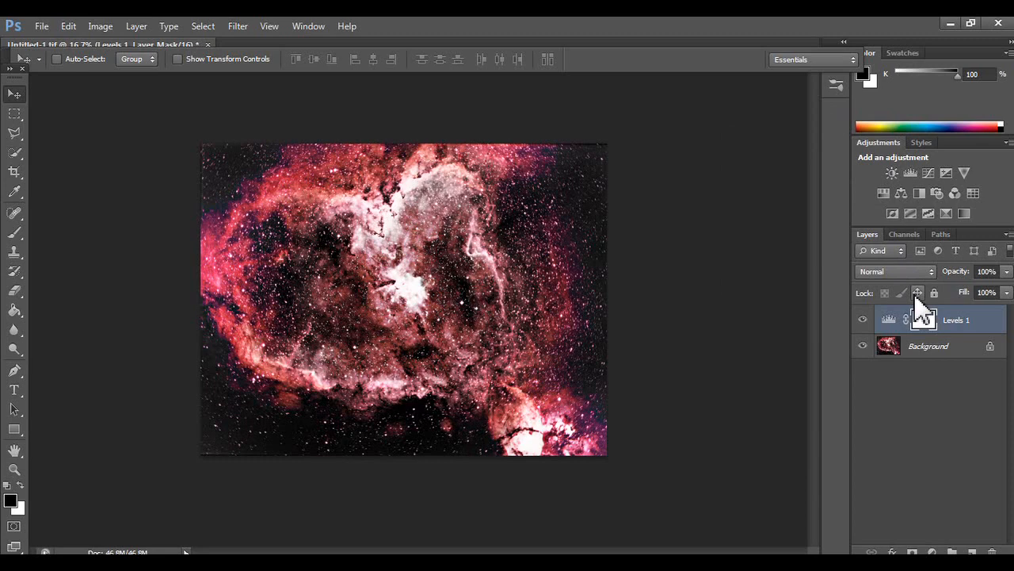
# - Undo the Levels layer and the Brightness/Contrast adjustment to restore the image as opened
pyautogui.hotkey('ctrl', 'e')
pyautogui.hotkey('ctrl', 'alt', 'z')
pyautogui.hotkey('ctrl', 'alt', 'z')
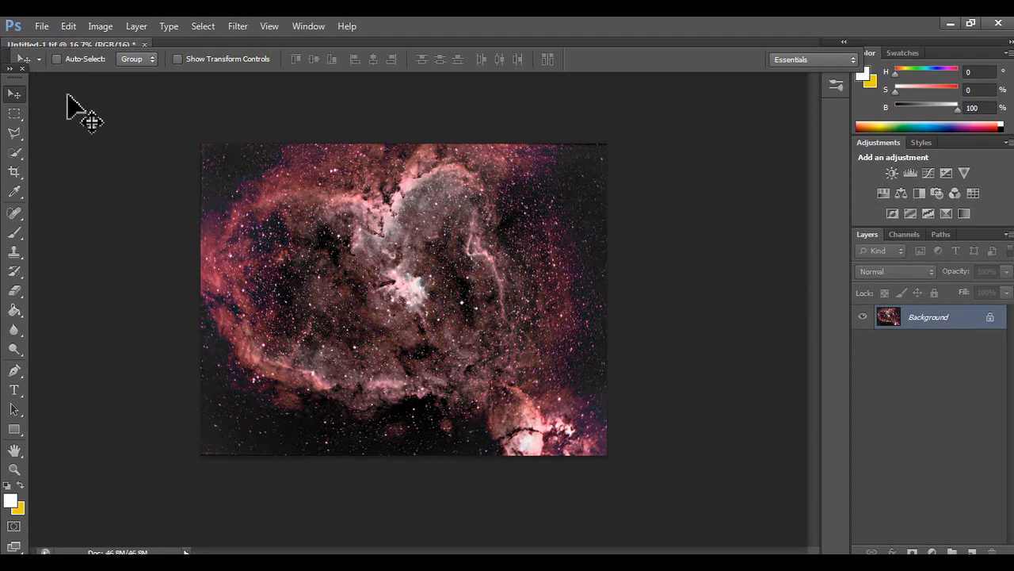
# - Start a Levels adjustment on the Background and sample its black point from the dark sky in the image's lower-left area
pyautogui.click(70, 26)
pyautogui.click(42, 26)
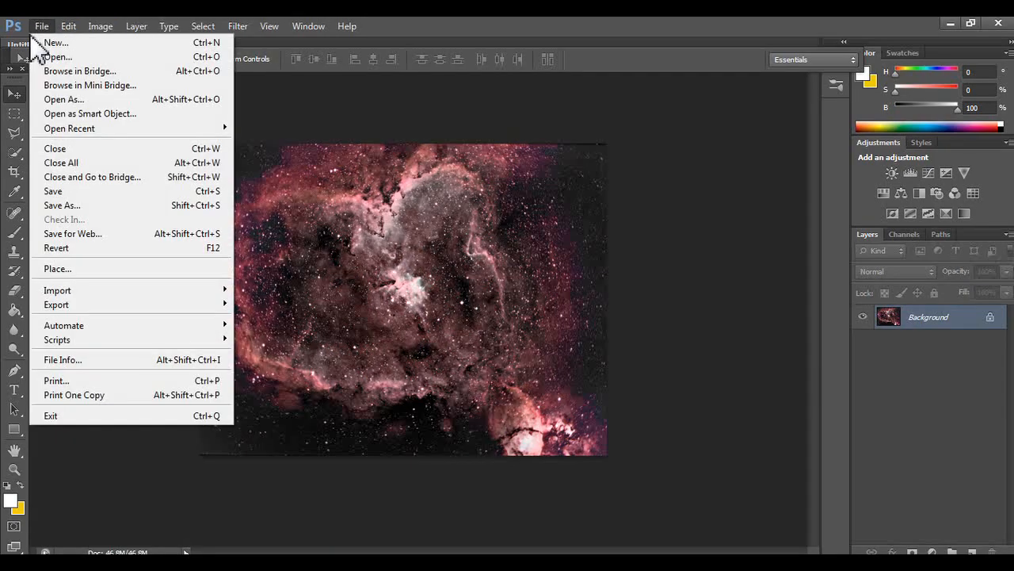
pyautogui.click(75, 27)
pyautogui.click(100, 26)
pyautogui.moveTo(190, 65)
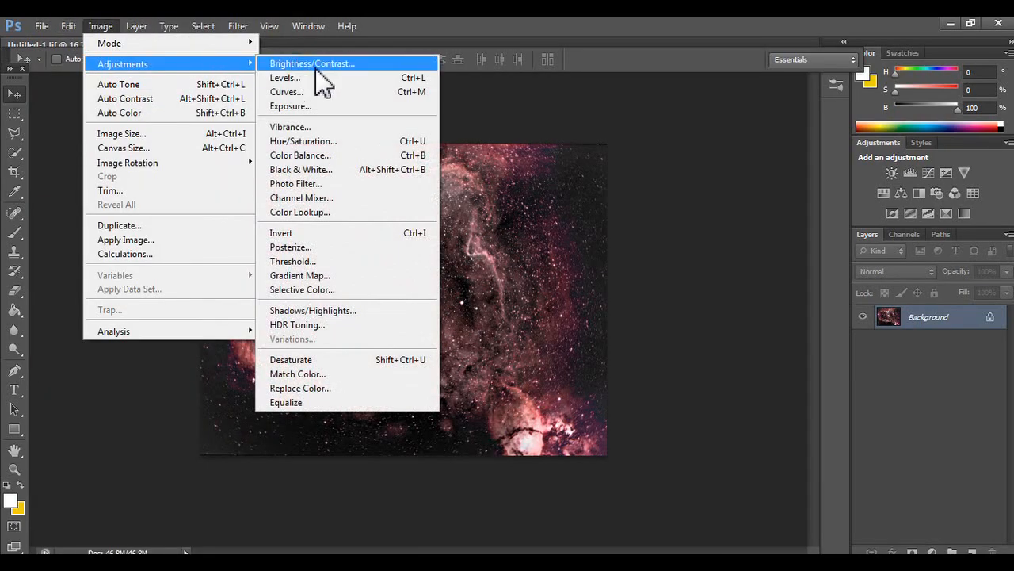
pyautogui.click(317, 78)
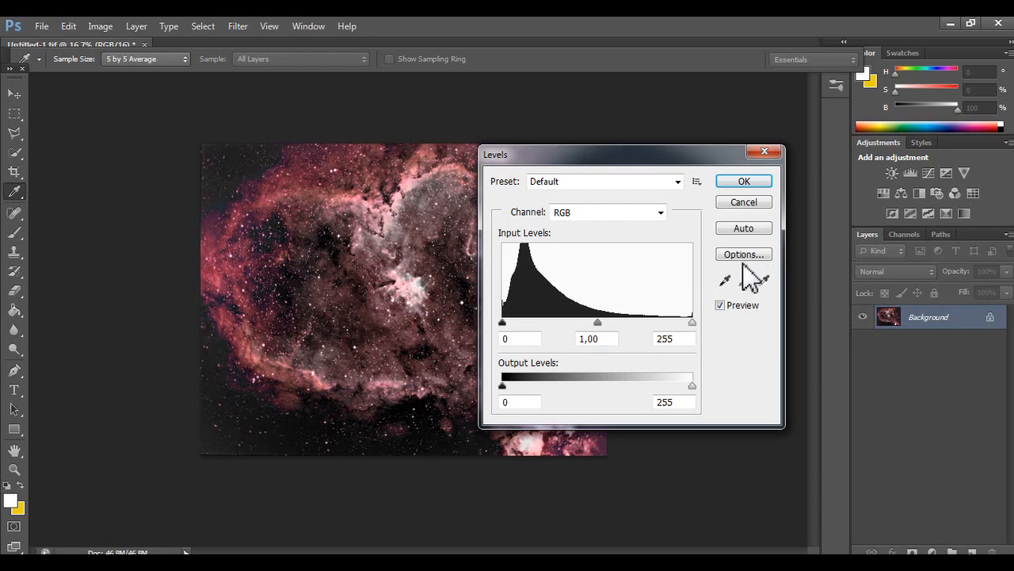
pyautogui.click(725, 280)
pyautogui.click(252, 433)
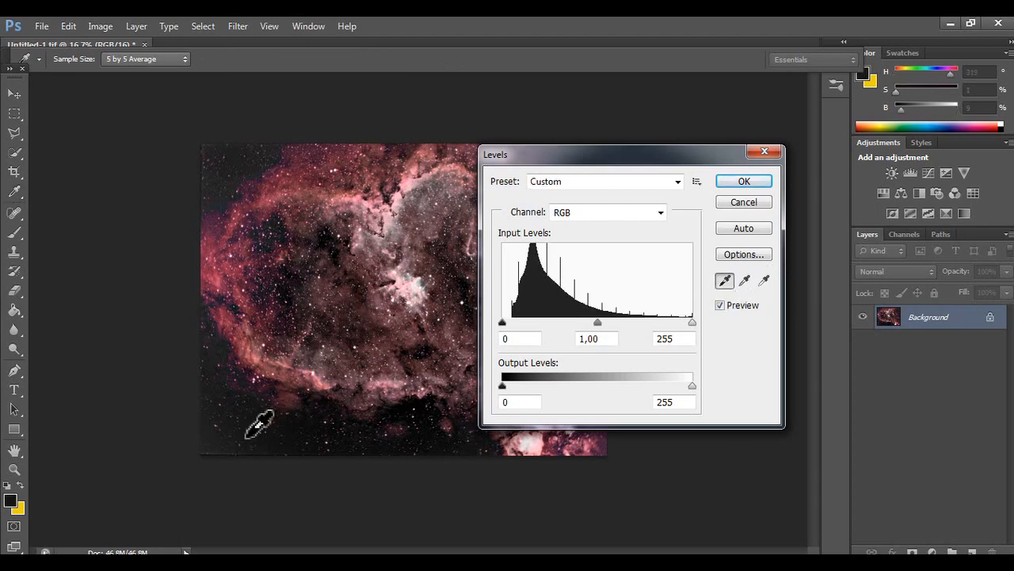
# - Sample the Levels white point from the nebula's bright core and set the RGB channel's black input level to 14
pyautogui.click(765, 281)
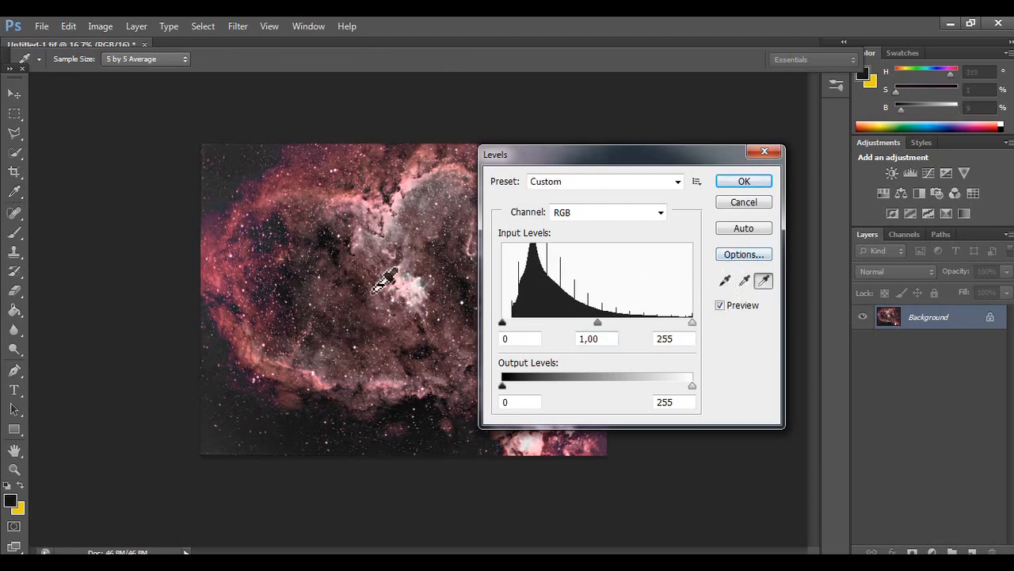
pyautogui.click(412, 285)
pyautogui.click(412, 285)
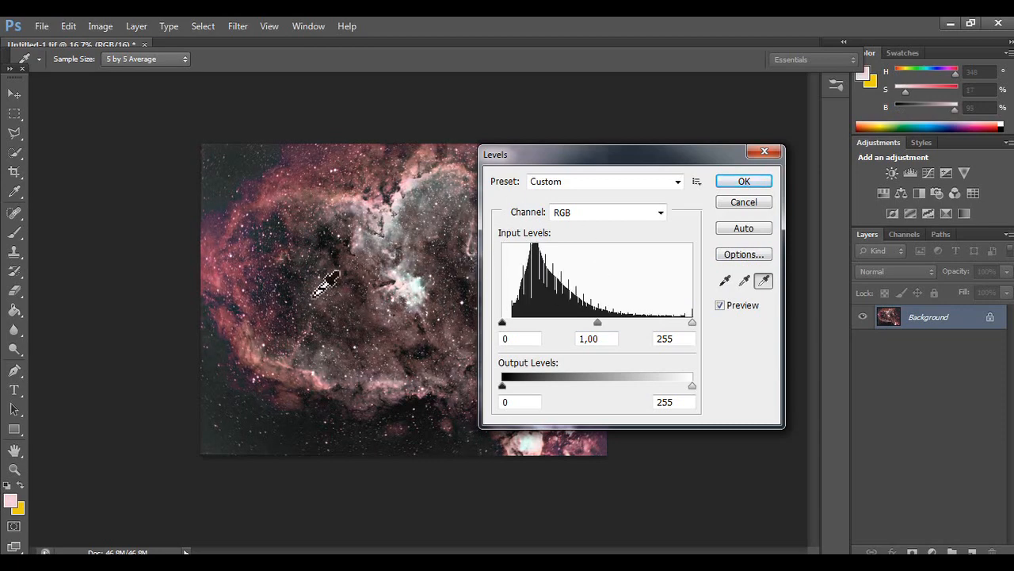
pyautogui.moveTo(692, 323); pyautogui.dragTo(720, 325)
pyautogui.moveTo(511, 328); pyautogui.dragTo(514, 328)
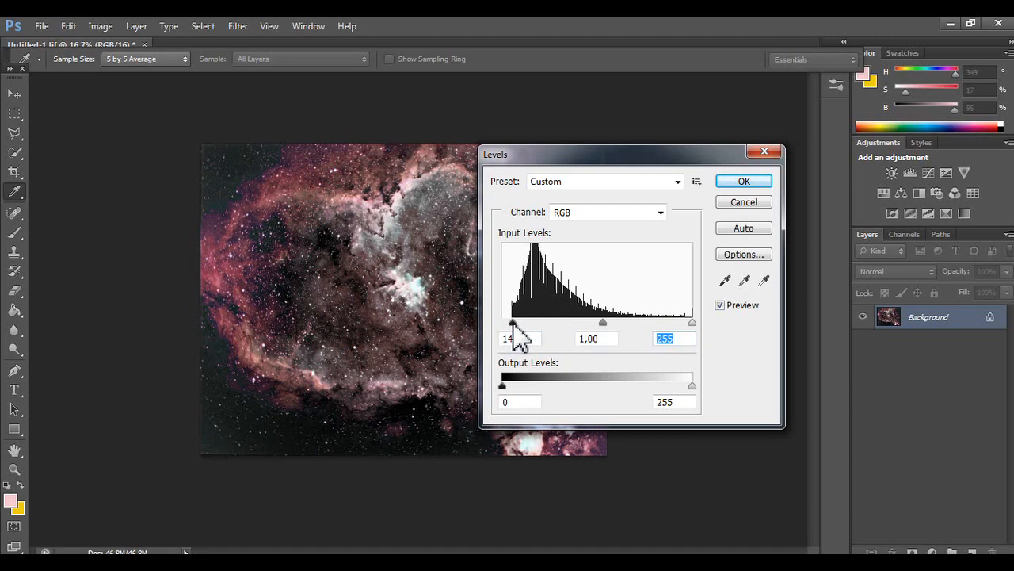
# - Examine the RGB values of the black-point eyedropper's target shadow color and accept them as they are
pyautogui.click(724, 281)
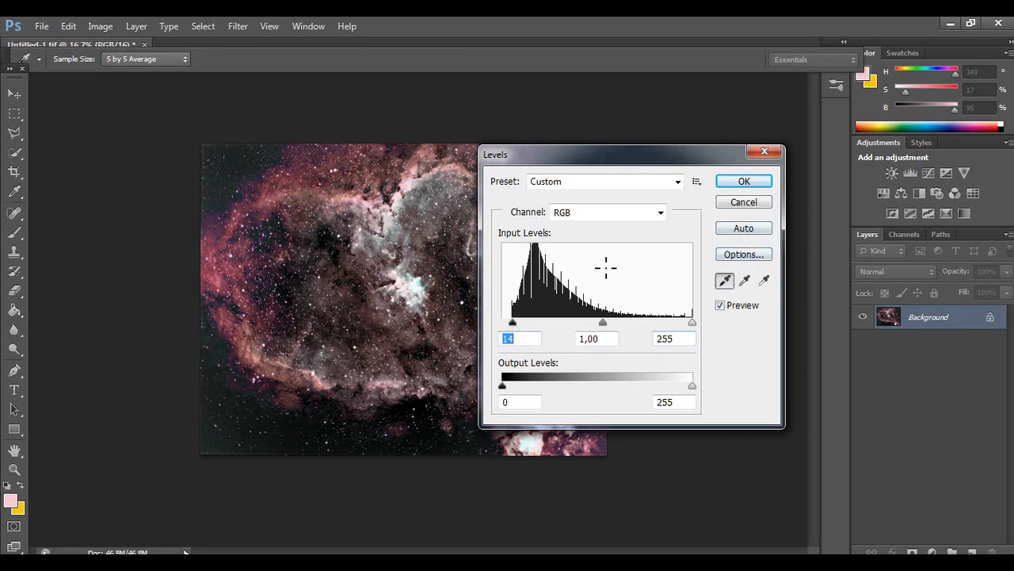
pyautogui.doubleClick(725, 280)
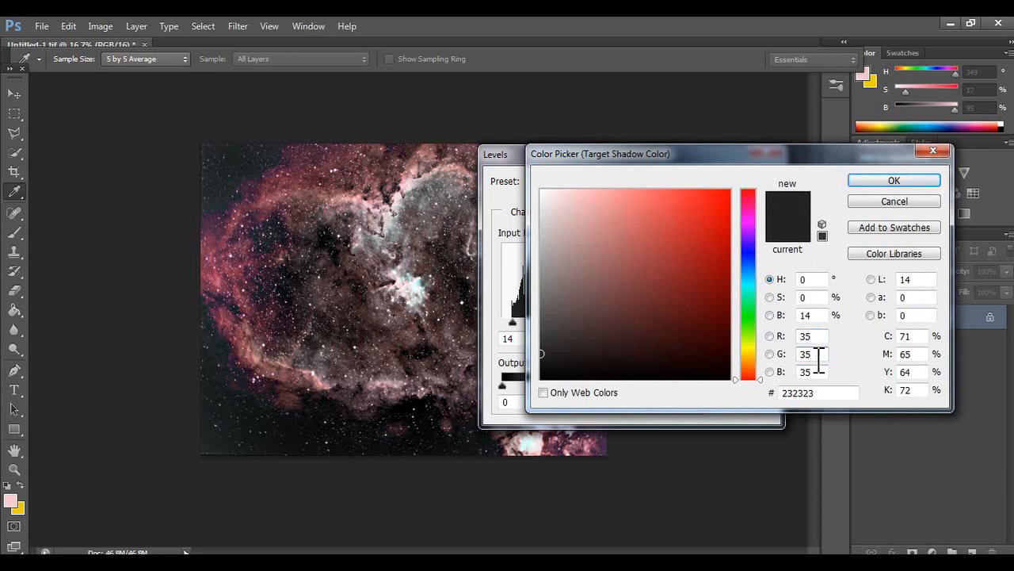
pyautogui.click(804, 372)
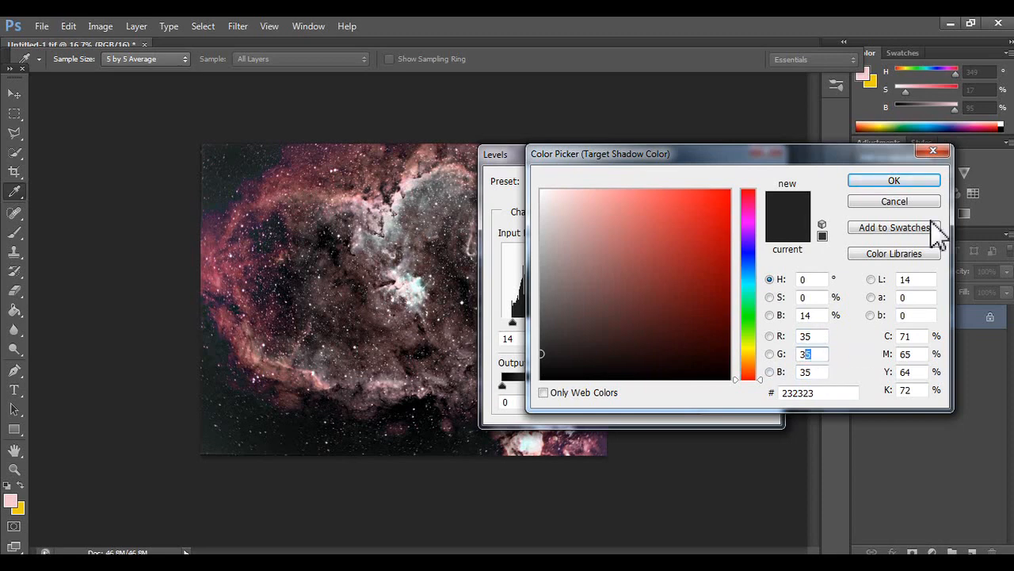
pyautogui.click(917, 182)
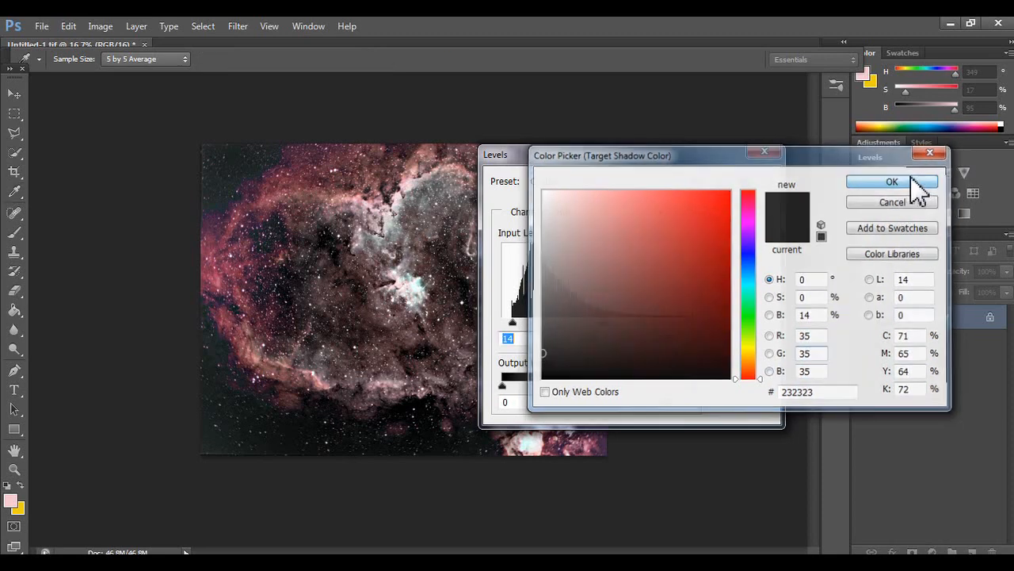
# - Check the white-point eyedropper's target highlight color, accept it as it is, and apply the Levels adjustment
pyautogui.click(763, 281)
pyautogui.doubleClick(764, 283)
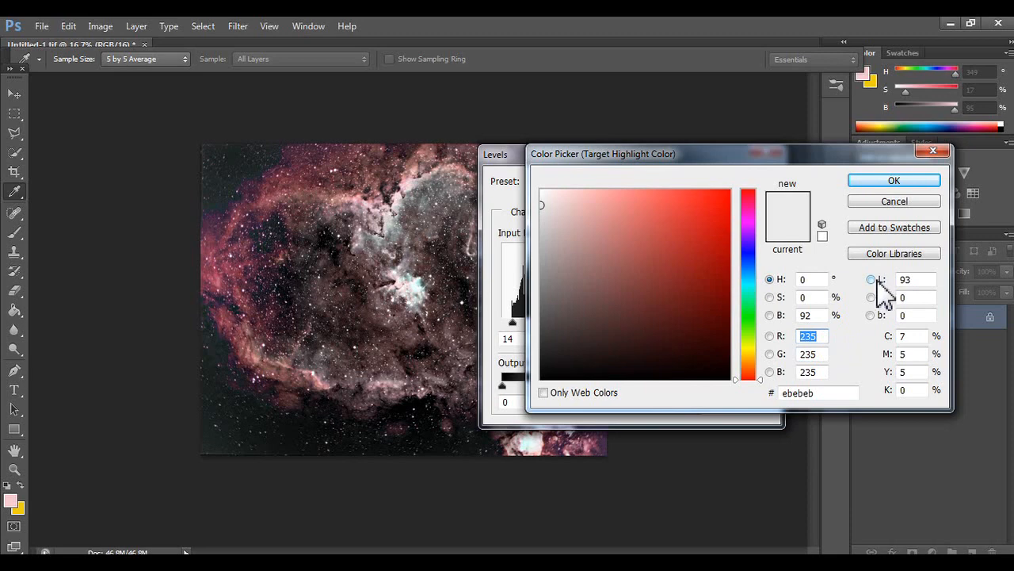
pyautogui.click(915, 182)
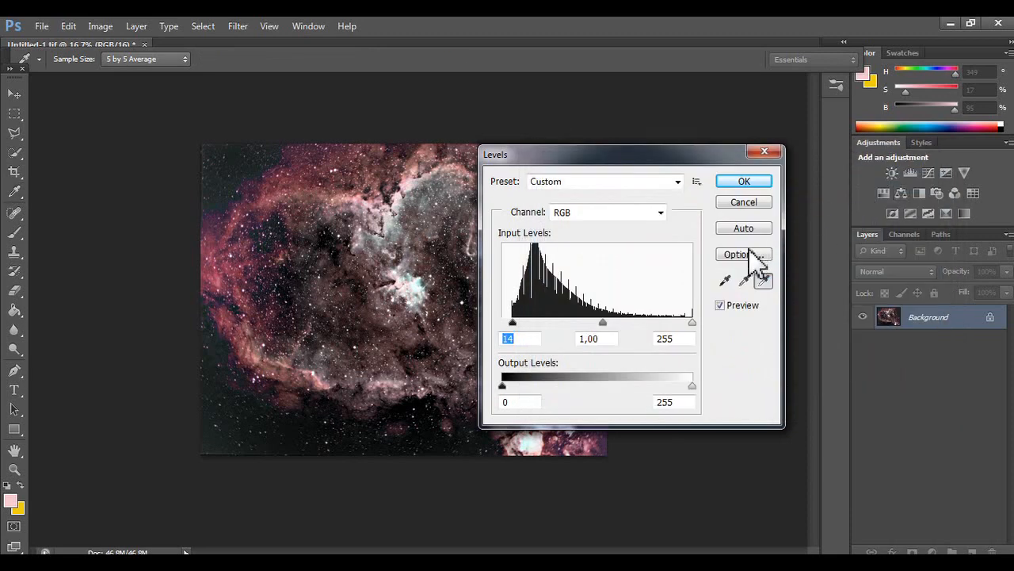
pyautogui.click(745, 183)
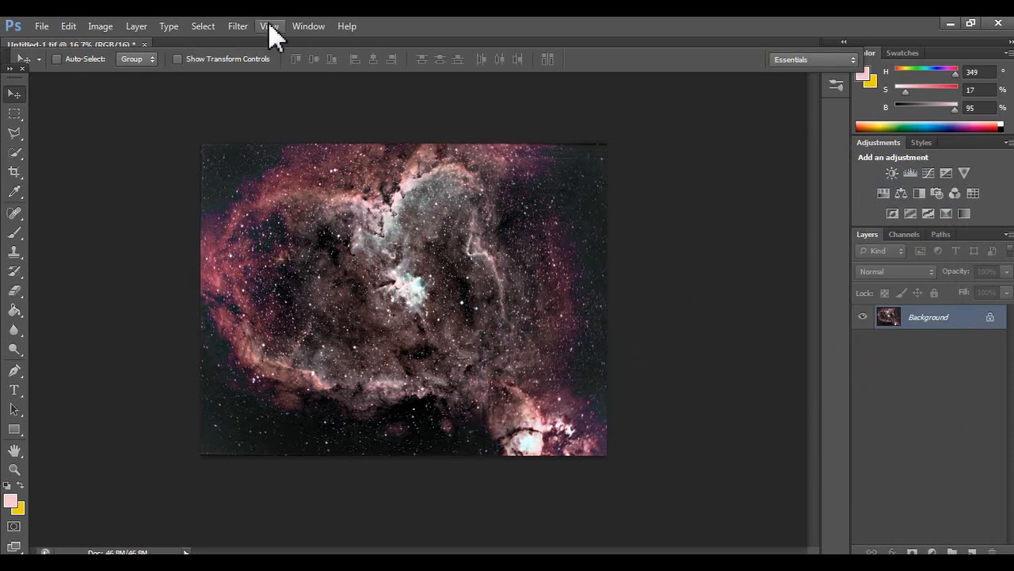
# - Start a Curves adjustment on the Background and bend the RGB curve with two points, the lower one at input 93, output 113
pyautogui.click(115, 27)
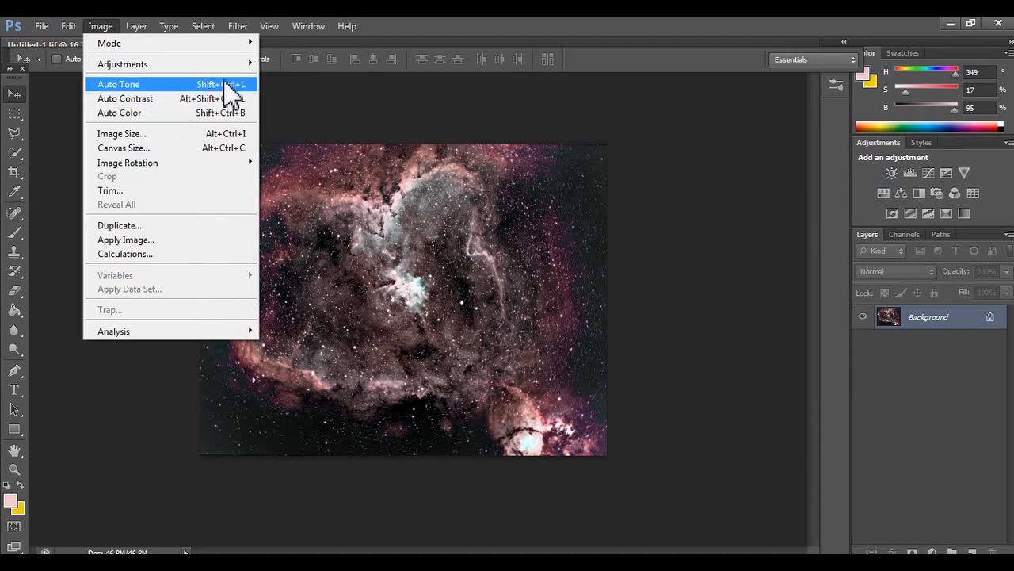
pyautogui.moveTo(237, 62)
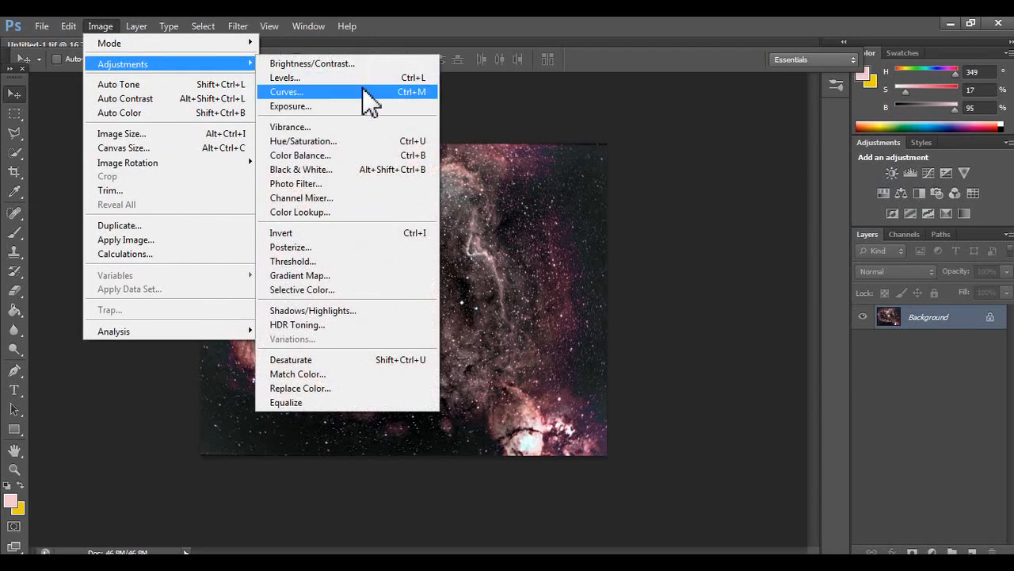
pyautogui.click(286, 92)
pyautogui.moveTo(570, 261); pyautogui.dragTo(542, 227)
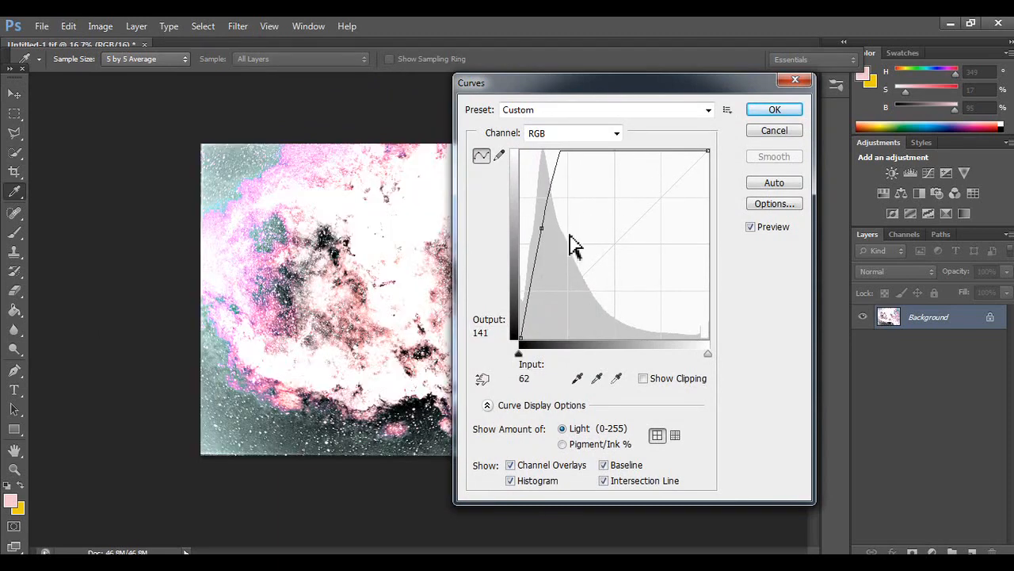
pyautogui.moveTo(550, 179); pyautogui.dragTo(590, 198)
pyautogui.moveTo(544, 222); pyautogui.dragTo(559, 235)
pyautogui.moveTo(592, 198); pyautogui.dragTo(611, 220)
pyautogui.moveTo(558, 238); pyautogui.dragTo(589, 254)
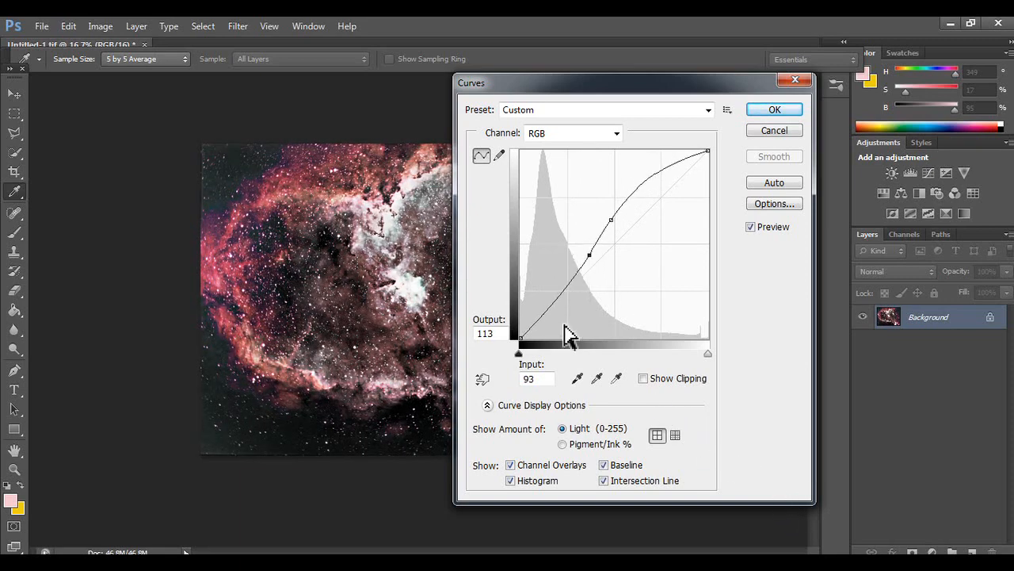
# - Sample the Curves black point from the dark sky in the image's lower-left area and the white point from the nebula's bright core
pyautogui.click(577, 378)
pyautogui.click(243, 411)
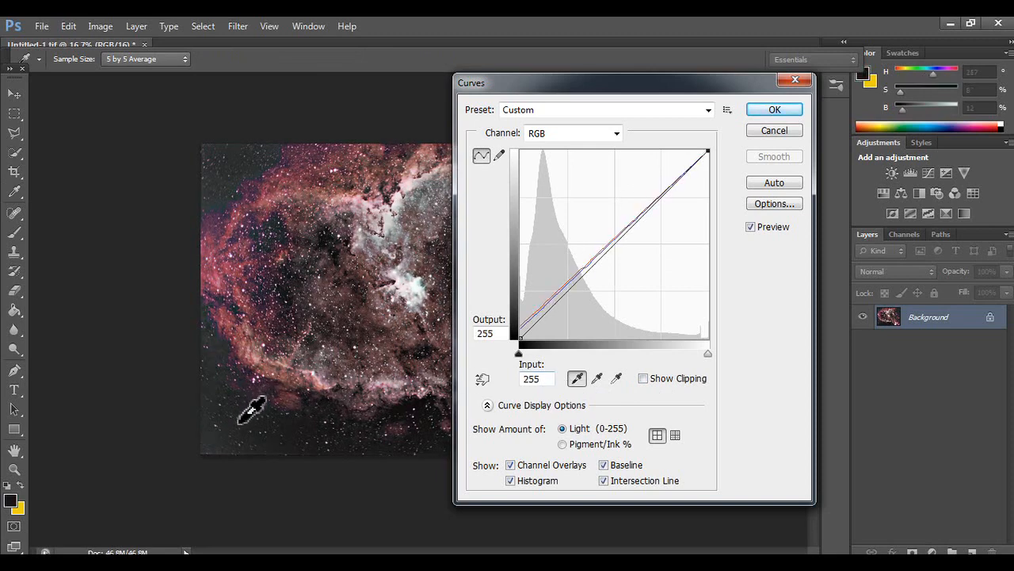
pyautogui.click(242, 411)
pyautogui.click(616, 378)
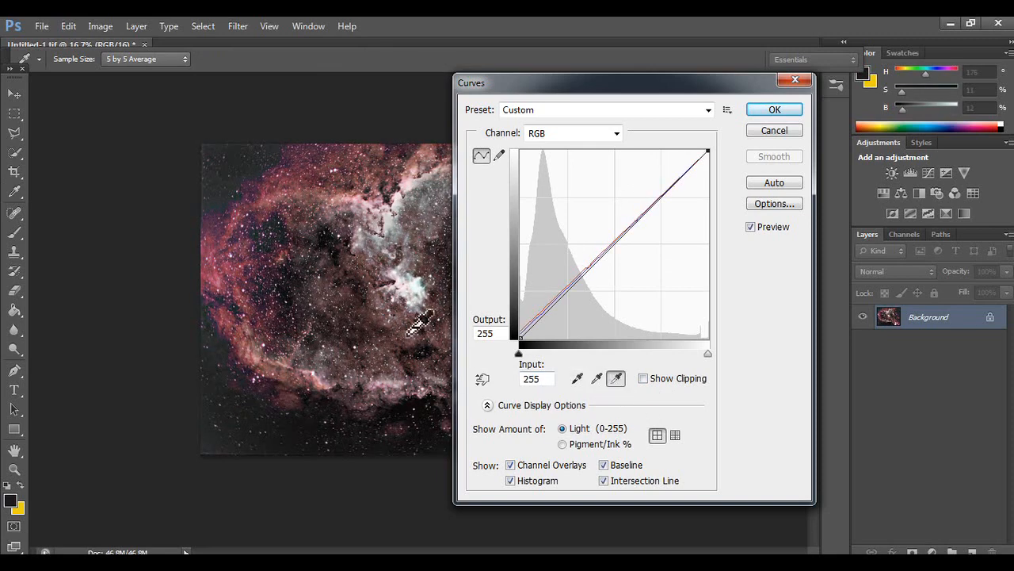
pyautogui.click(412, 287)
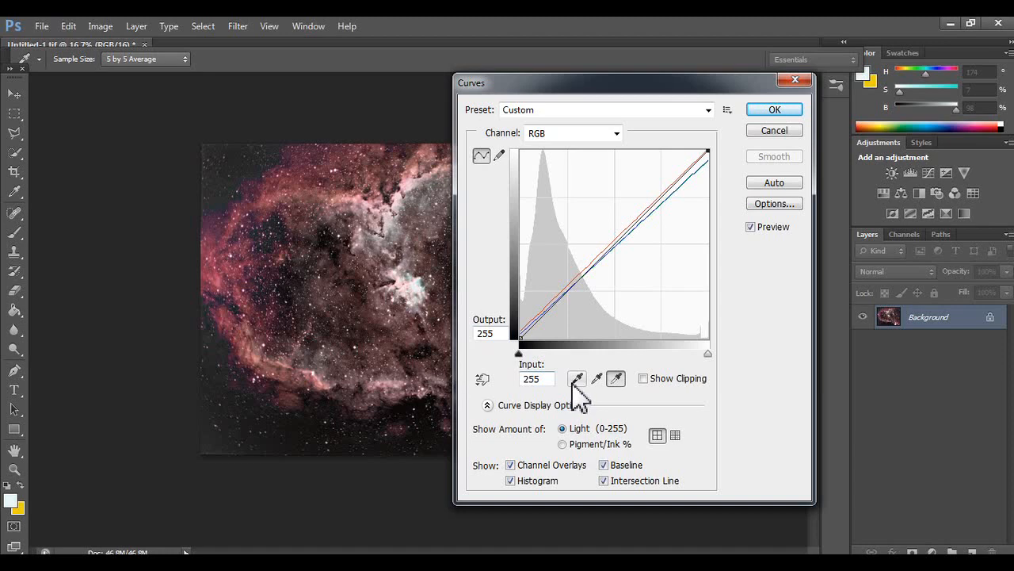
# - Check the Curves eyedroppers' target shadow and highlight colors, accept both as they are, and apply the Curves adjustment
pyautogui.doubleClick(577, 379)
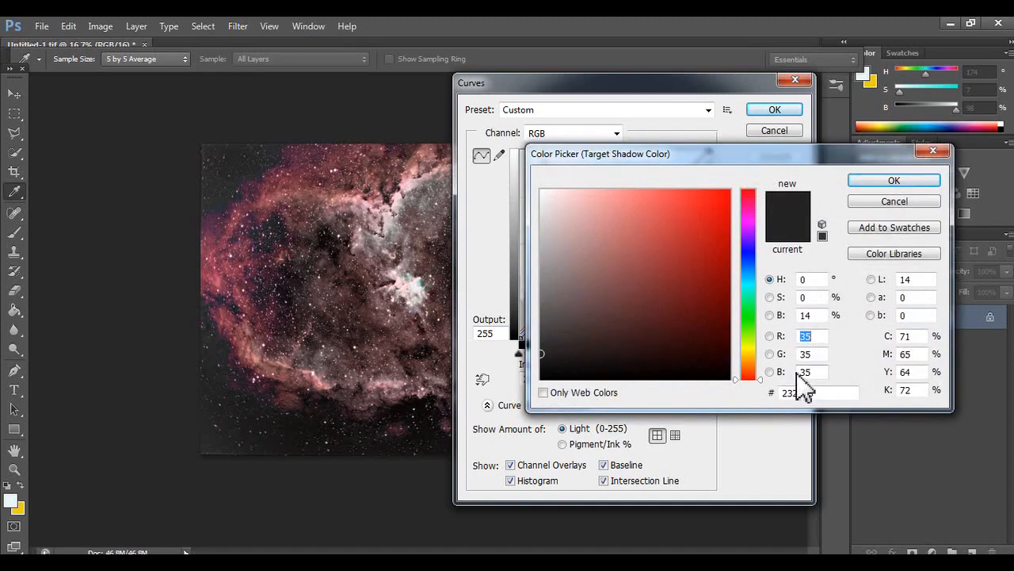
pyautogui.click(891, 182)
pyautogui.click(616, 374)
pyautogui.doubleClick(616, 378)
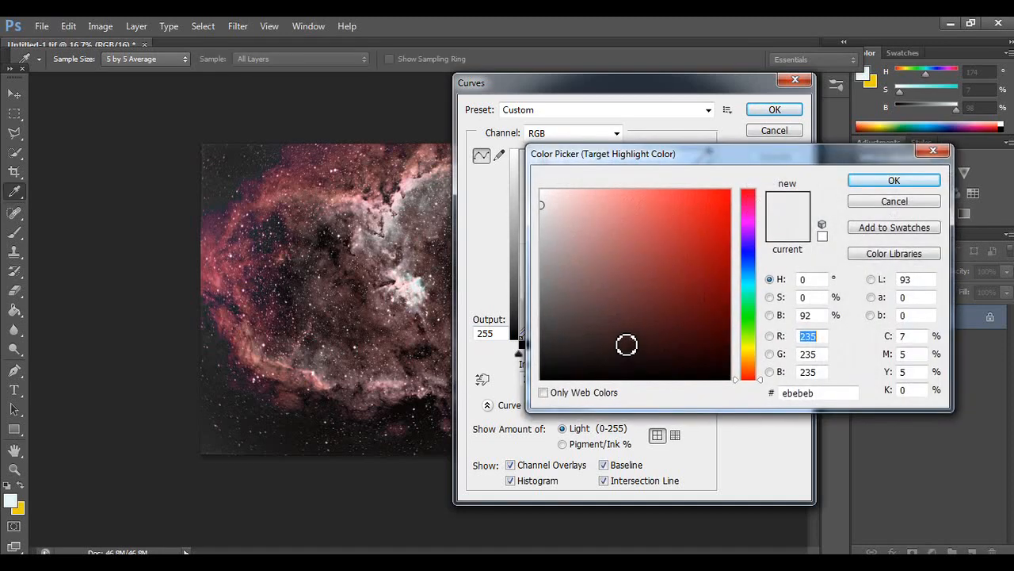
pyautogui.click(878, 181)
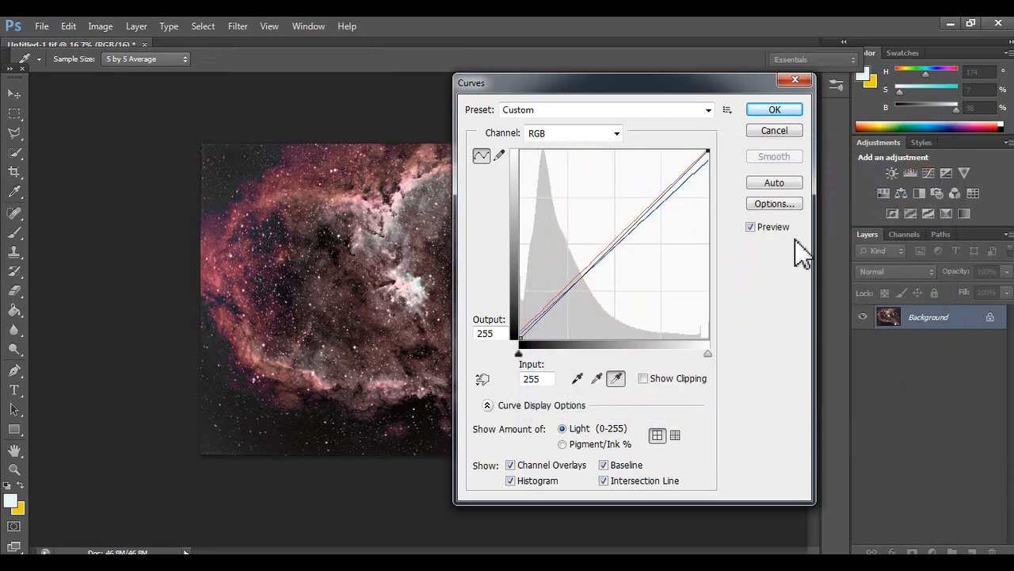
pyautogui.click(782, 110)
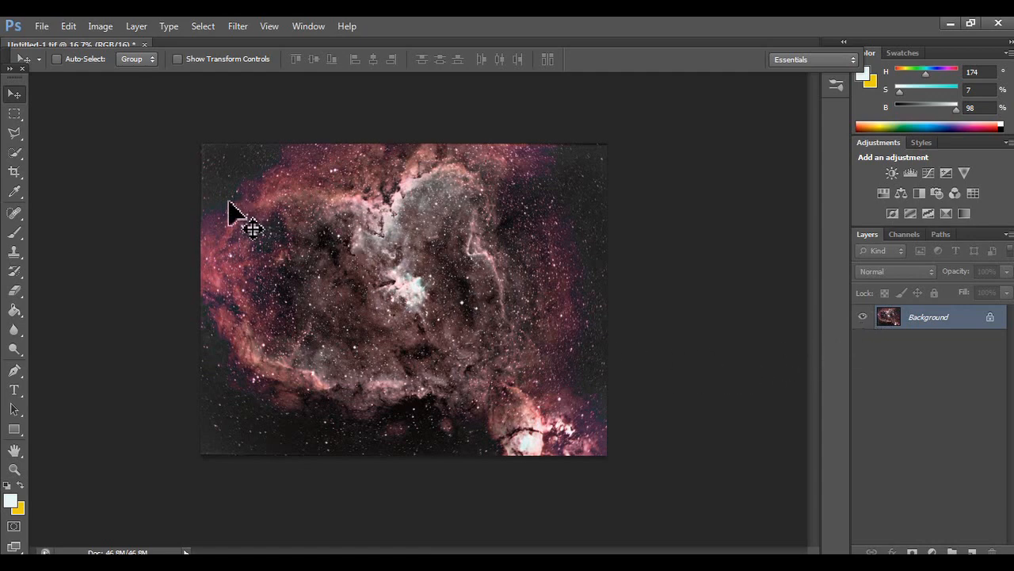
# - Apply an Exposure adjustment to the Background with exposure +0,49, offset +0,0081 and gamma correction 0,70
pyautogui.click(72, 27)
pyautogui.click(71, 28)
pyautogui.click(101, 27)
pyautogui.moveTo(133, 67)
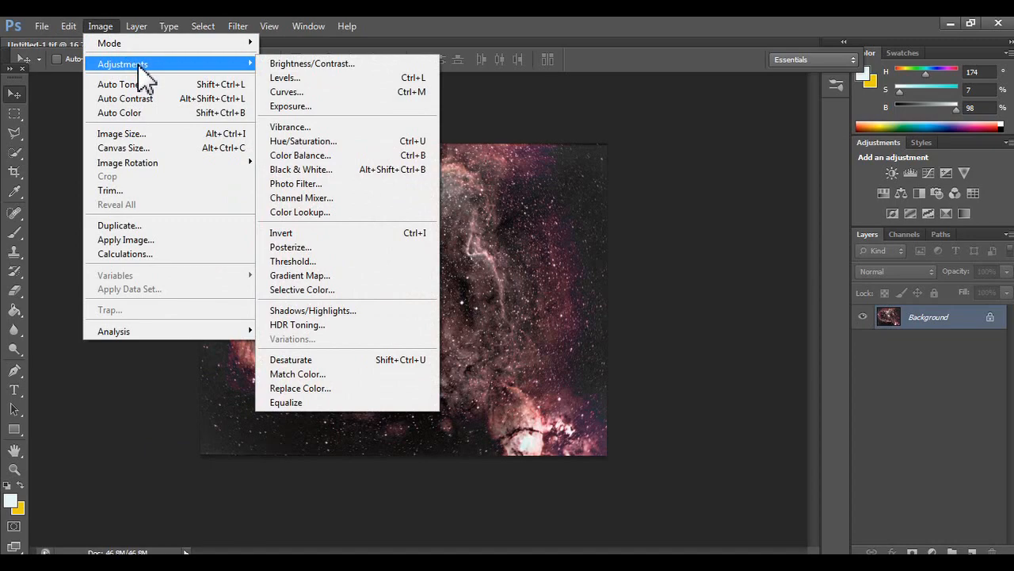
pyautogui.click(320, 105)
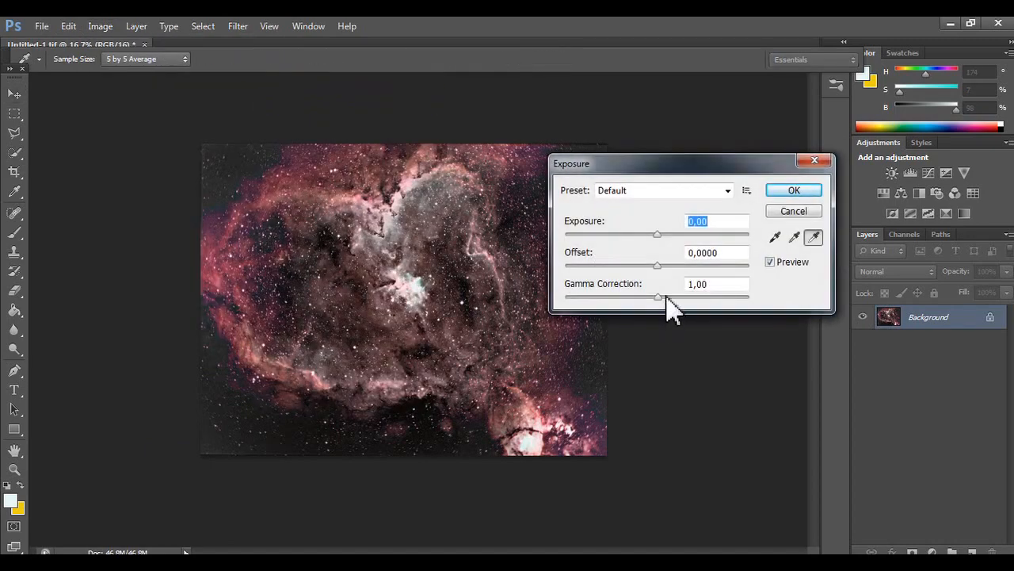
pyautogui.click(658, 236)
pyautogui.moveTo(659, 236)
pyautogui.mouseDown()
pyautogui.moveTo(718, 236)
pyautogui.moveTo(633, 242)
pyautogui.moveTo(663, 243)
pyautogui.mouseUp()
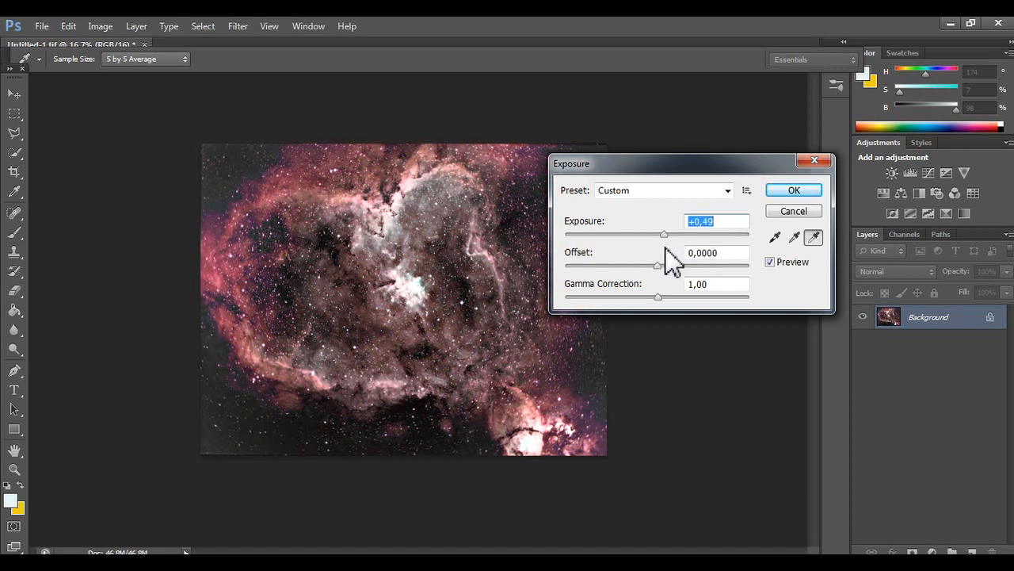
pyautogui.moveTo(657, 266)
pyautogui.mouseDown()
pyautogui.moveTo(638, 270)
pyautogui.moveTo(664, 271)
pyautogui.mouseUp()
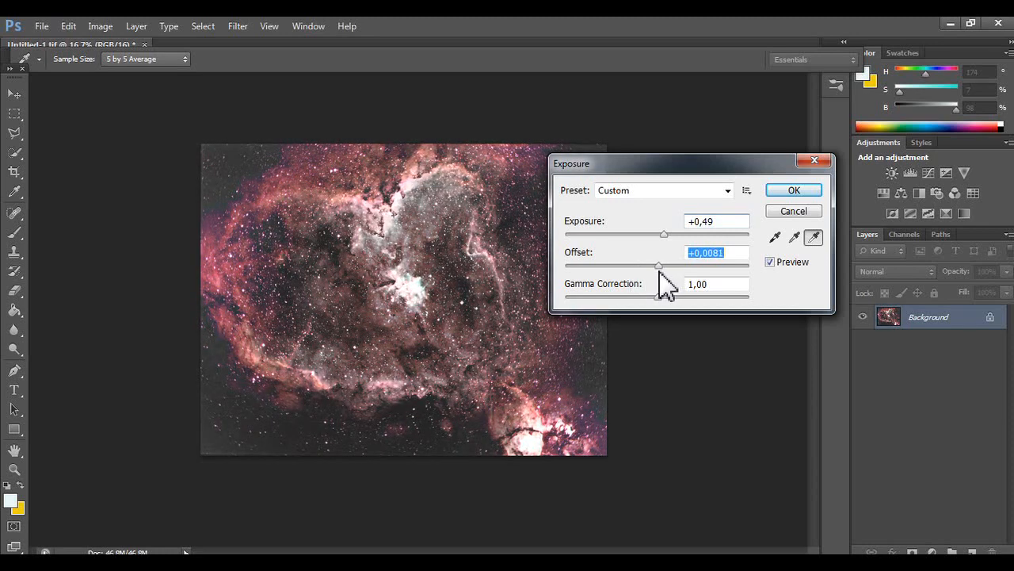
pyautogui.moveTo(664, 302)
pyautogui.mouseDown()
pyautogui.moveTo(629, 306)
pyautogui.moveTo(692, 304)
pyautogui.moveTo(609, 296)
pyautogui.moveTo(680, 300)
pyautogui.mouseUp()
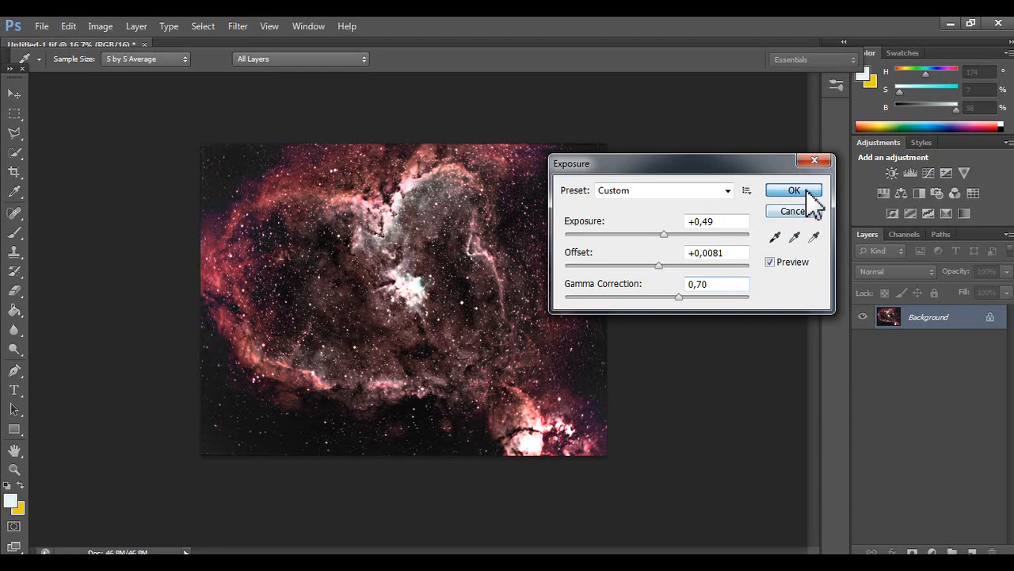
pyautogui.click(794, 190)
# - Try a Vibrance adjustment on the Background, raising the vibrance to +100 and reducing it to about +39
pyautogui.click(168, 29)
pyautogui.moveTo(115, 27)
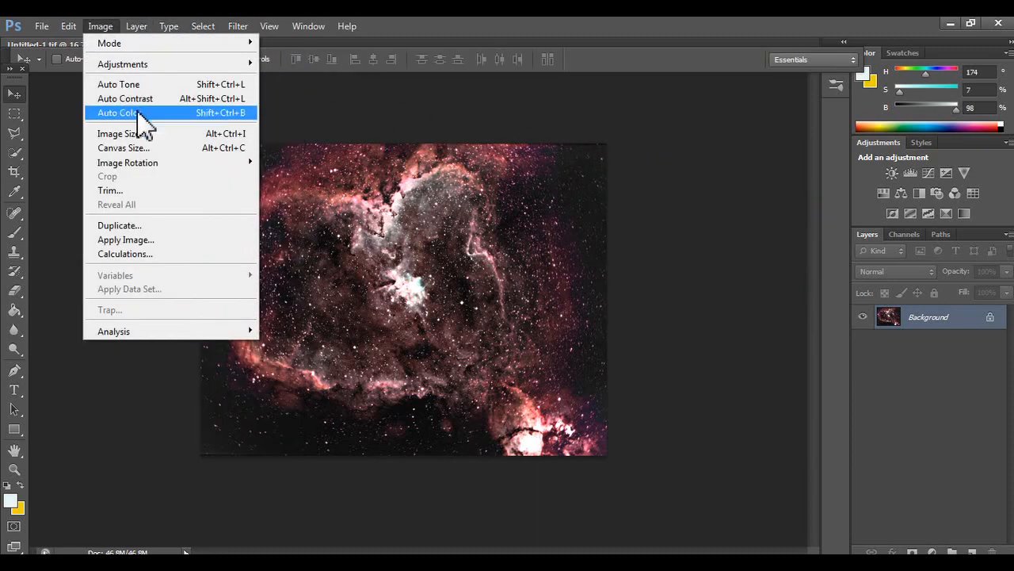
pyautogui.moveTo(190, 65)
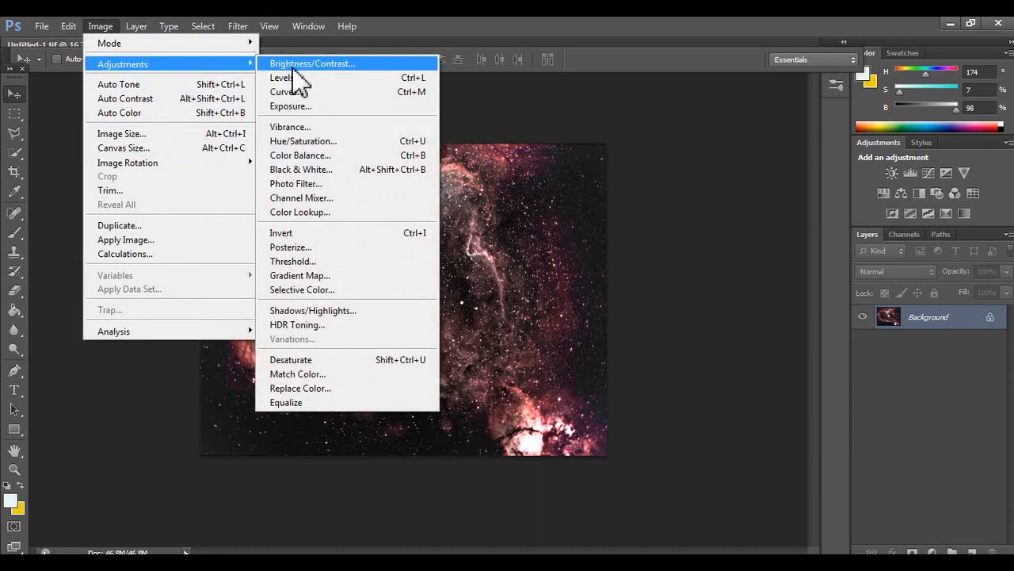
pyautogui.click(321, 129)
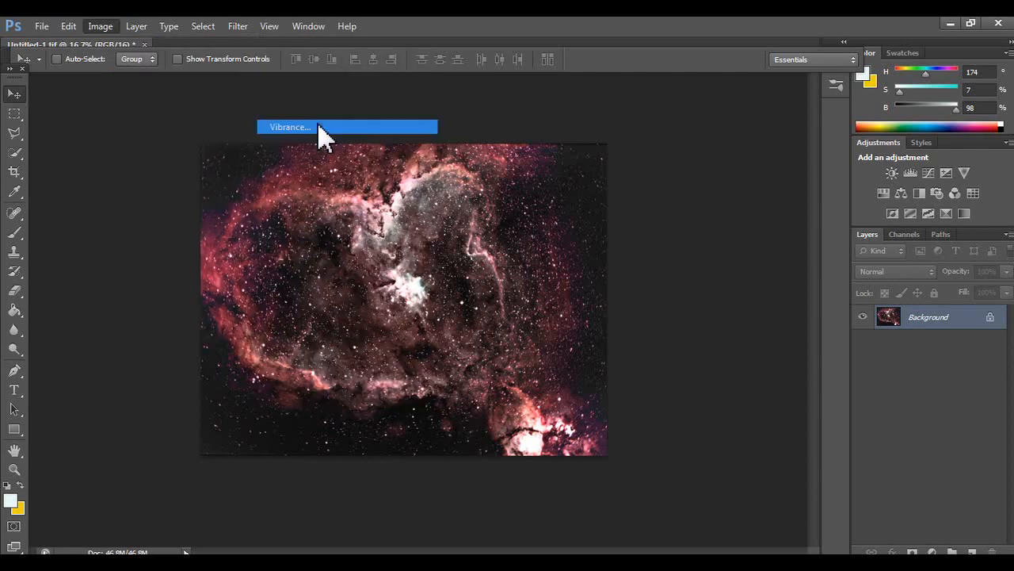
pyautogui.moveTo(474, 214); pyautogui.dragTo(559, 221)
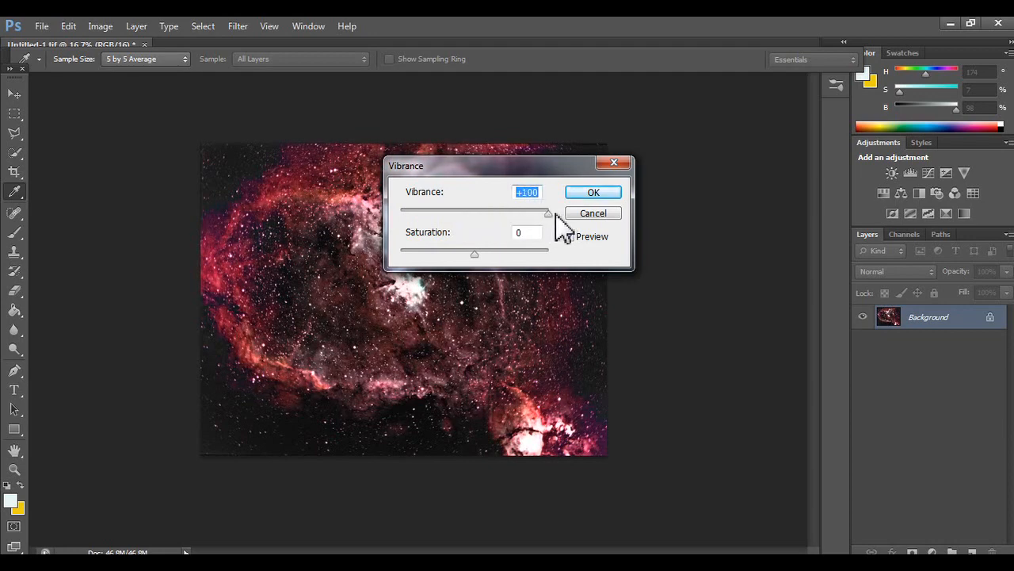
pyautogui.moveTo(550, 214); pyautogui.dragTo(508, 216)
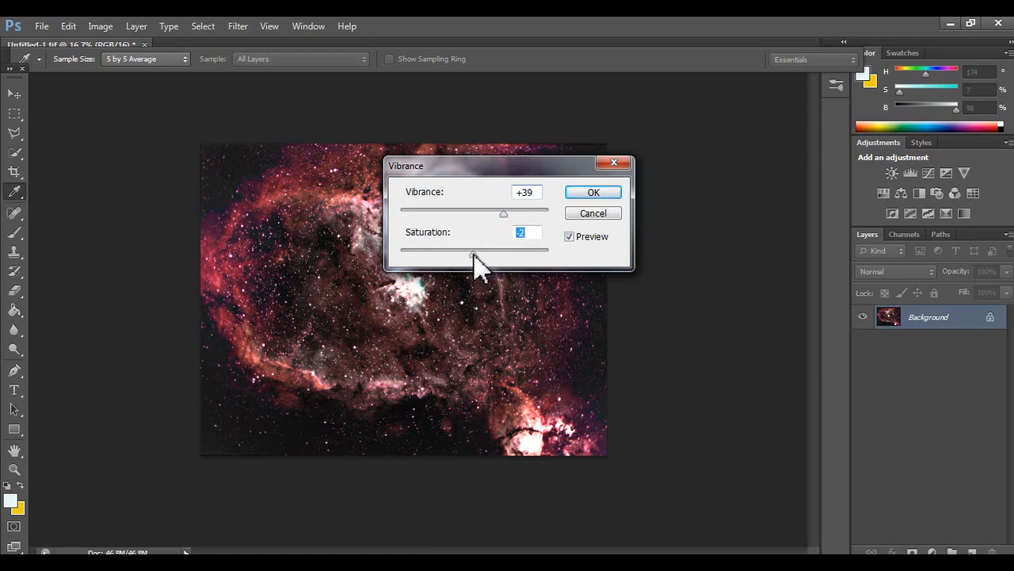
# - Try the Vibrance adjustment's saturation at -100, +100 and +21, and discard the adjustment
pyautogui.moveTo(472, 254); pyautogui.dragTo(399, 255)
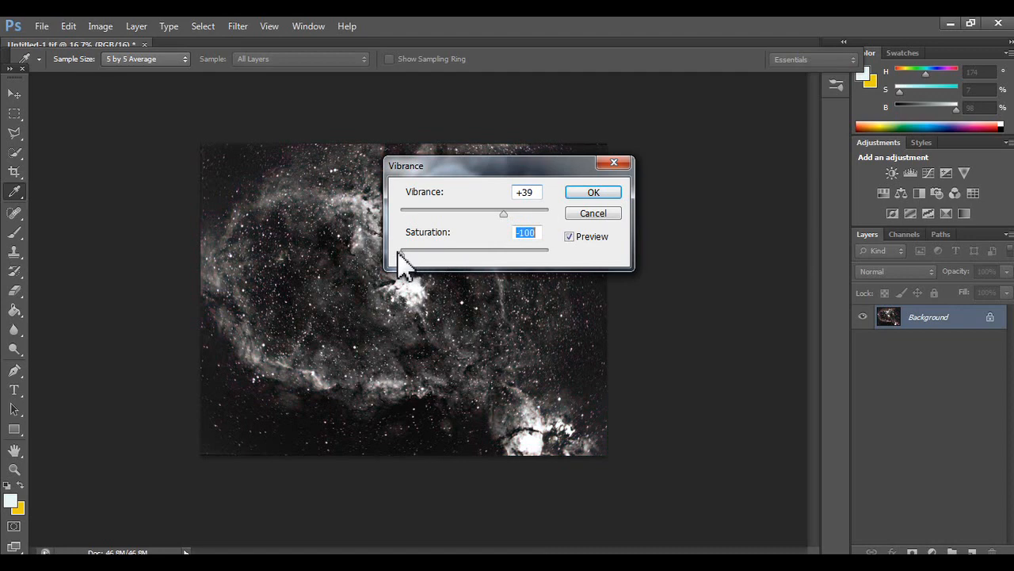
pyautogui.moveTo(397, 251); pyautogui.dragTo(581, 247)
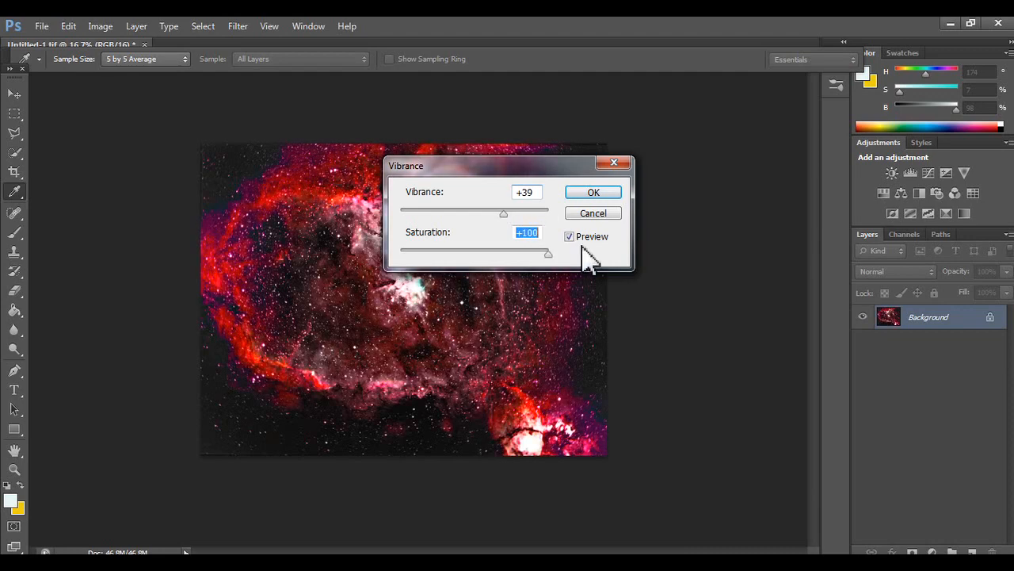
pyautogui.moveTo(581, 246); pyautogui.dragTo(492, 258)
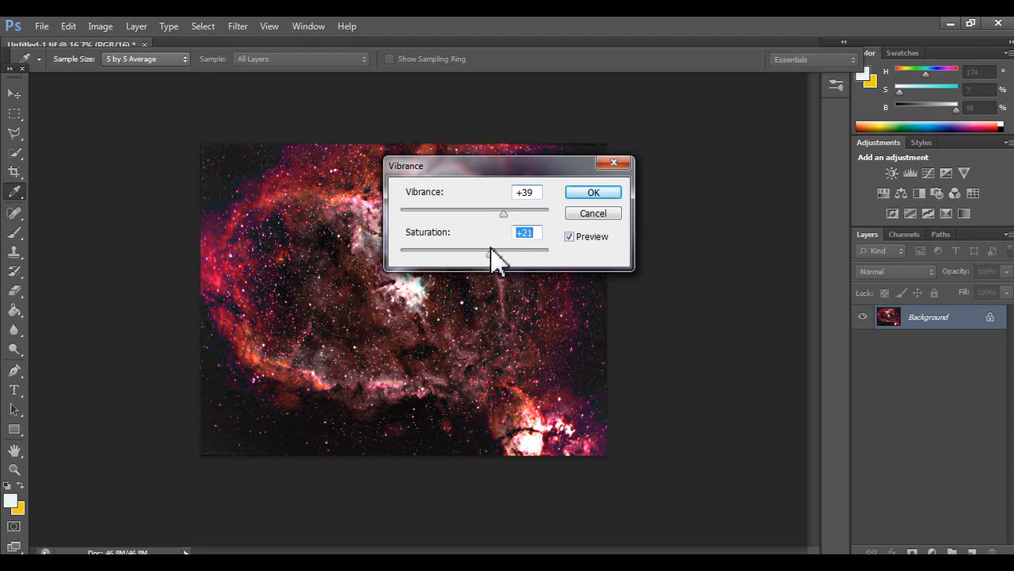
pyautogui.click(606, 218)
# - Apply a Hue/Saturation adjustment to the Background with hue +32, saturation +14 and lightness +9
pyautogui.click(140, 28)
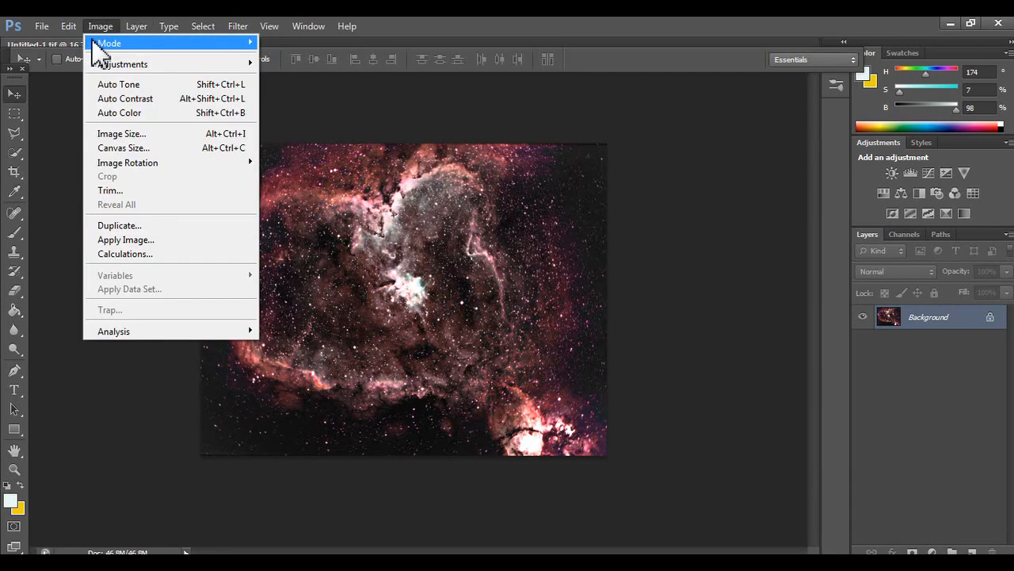
pyautogui.moveTo(242, 65)
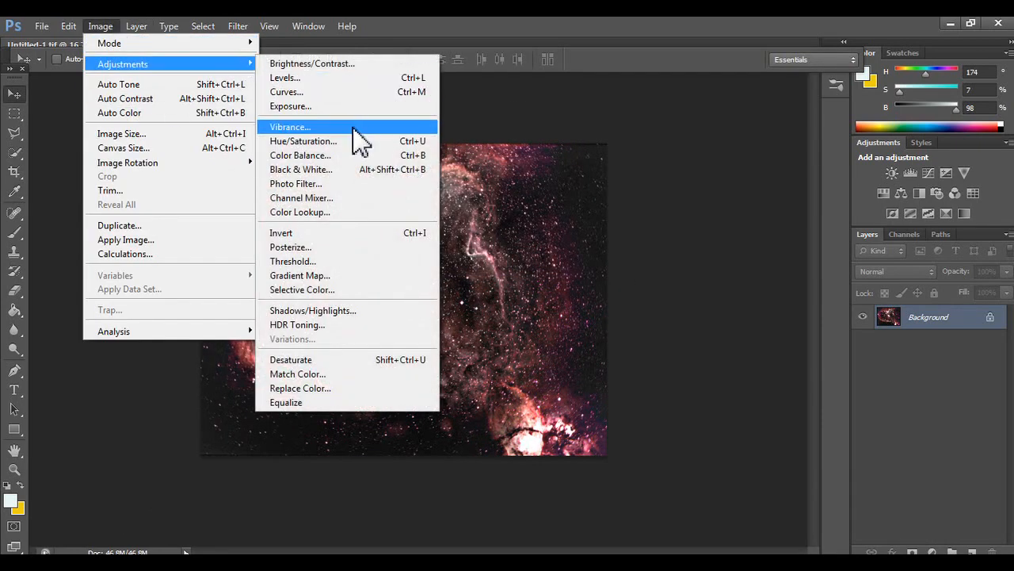
pyautogui.click(351, 141)
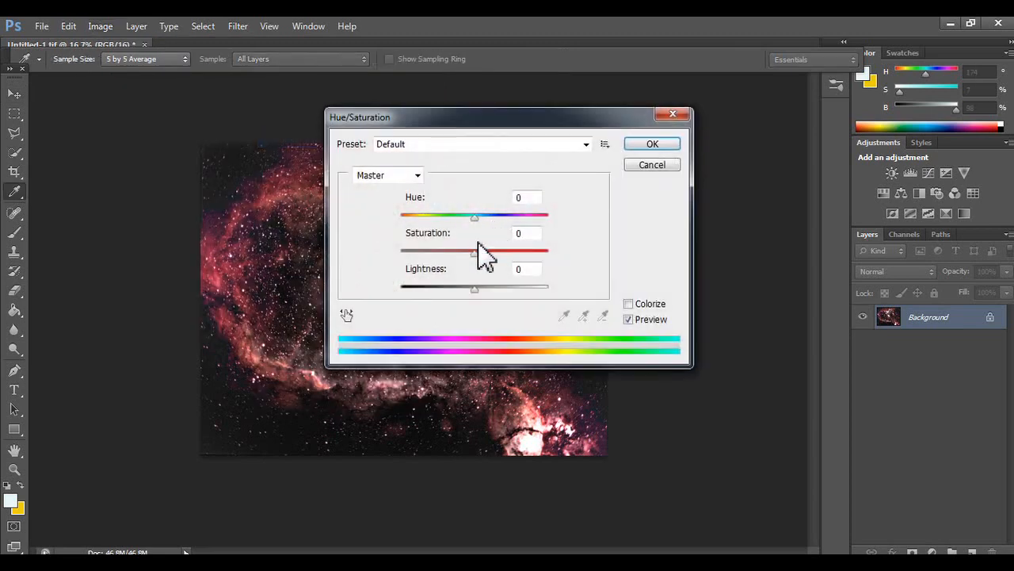
pyautogui.moveTo(474, 216); pyautogui.dragTo(435, 218)
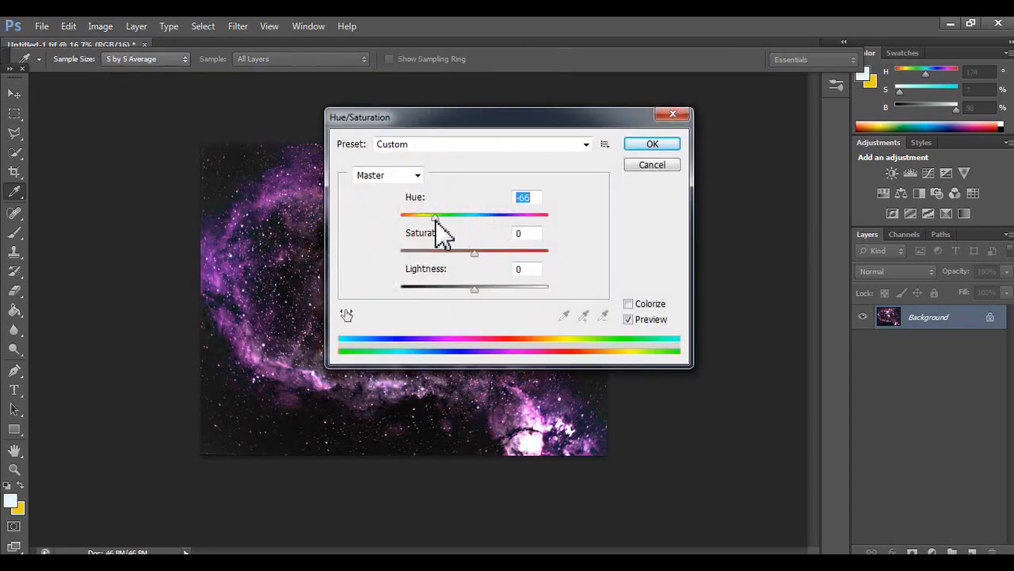
pyautogui.moveTo(451, 125); pyautogui.dragTo(731, 133)
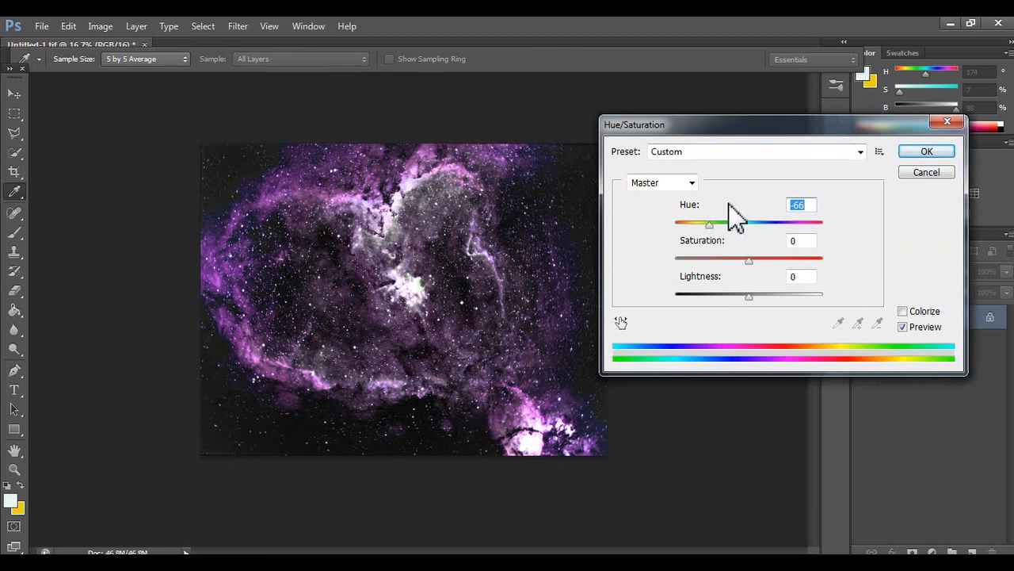
pyautogui.click(709, 224)
pyautogui.moveTo(708, 224); pyautogui.dragTo(771, 240)
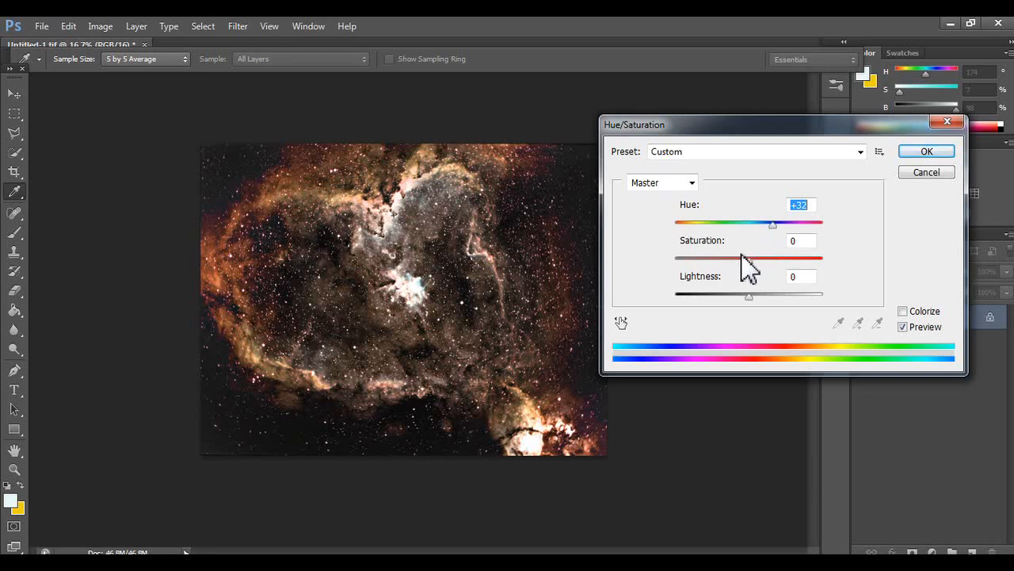
pyautogui.moveTo(742, 261)
pyautogui.mouseDown()
pyautogui.moveTo(752, 261)
pyautogui.moveTo(717, 261)
pyautogui.moveTo(755, 261)
pyautogui.mouseUp()
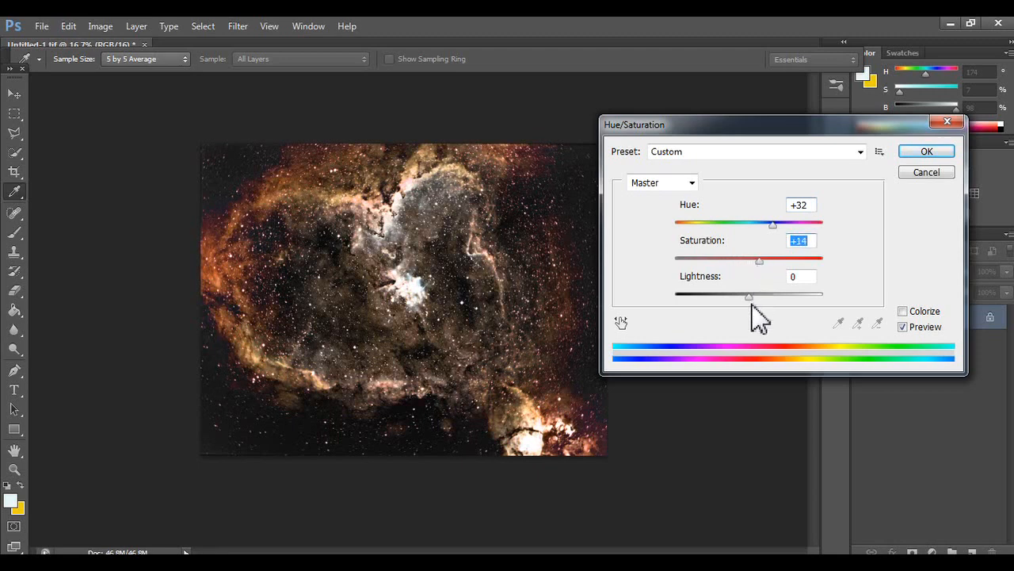
pyautogui.moveTo(748, 295)
pyautogui.mouseDown()
pyautogui.moveTo(727, 295)
pyautogui.moveTo(757, 295)
pyautogui.mouseUp()
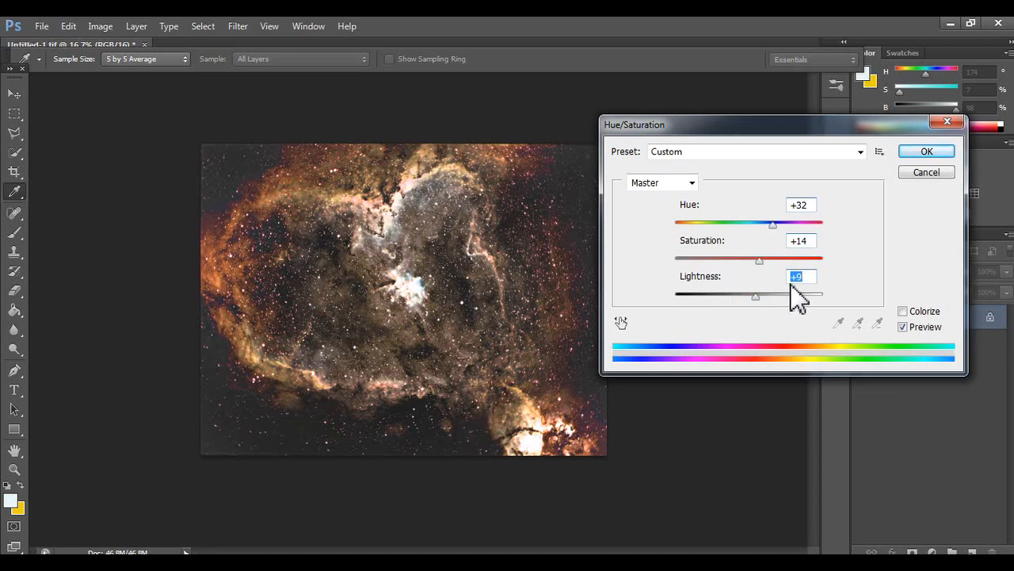
pyautogui.click(922, 152)
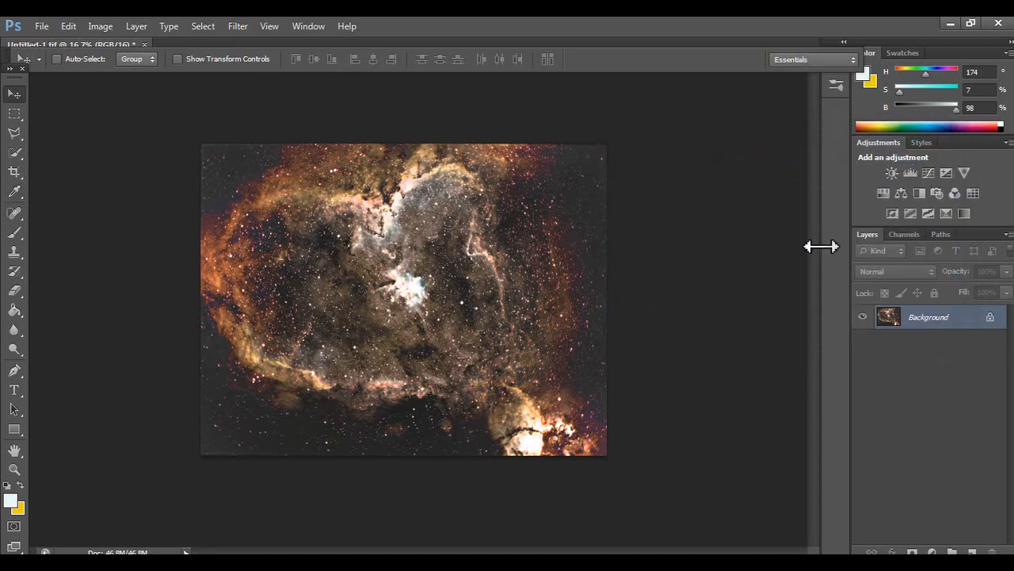
# - Try a Levels adjustment layer above the Background with RGB input levels of 29 for shadows and 247 for highlights
pyautogui.click(912, 171)
pyautogui.moveTo(733, 273); pyautogui.dragTo(747, 274)
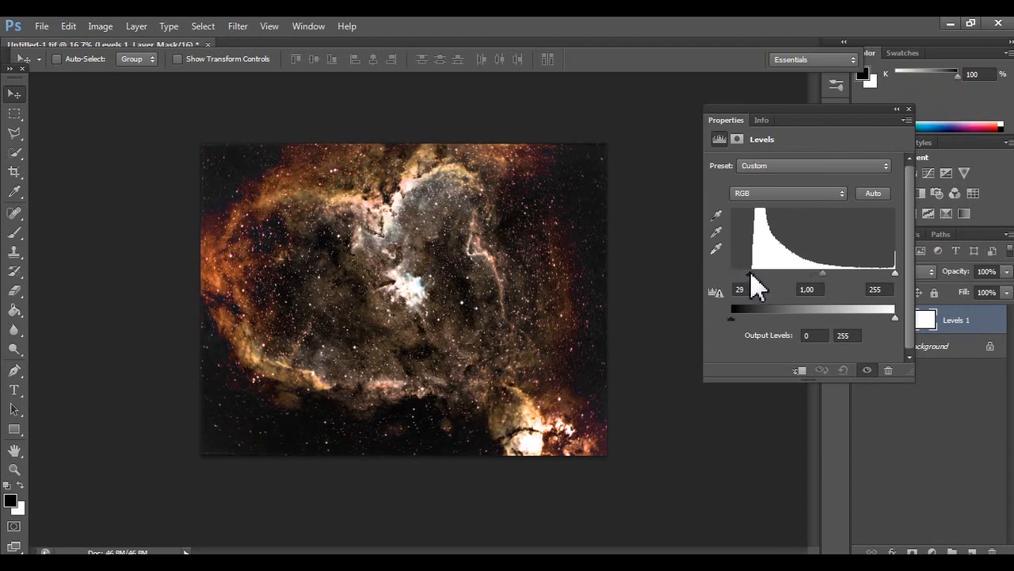
pyautogui.moveTo(895, 273); pyautogui.dragTo(893, 272)
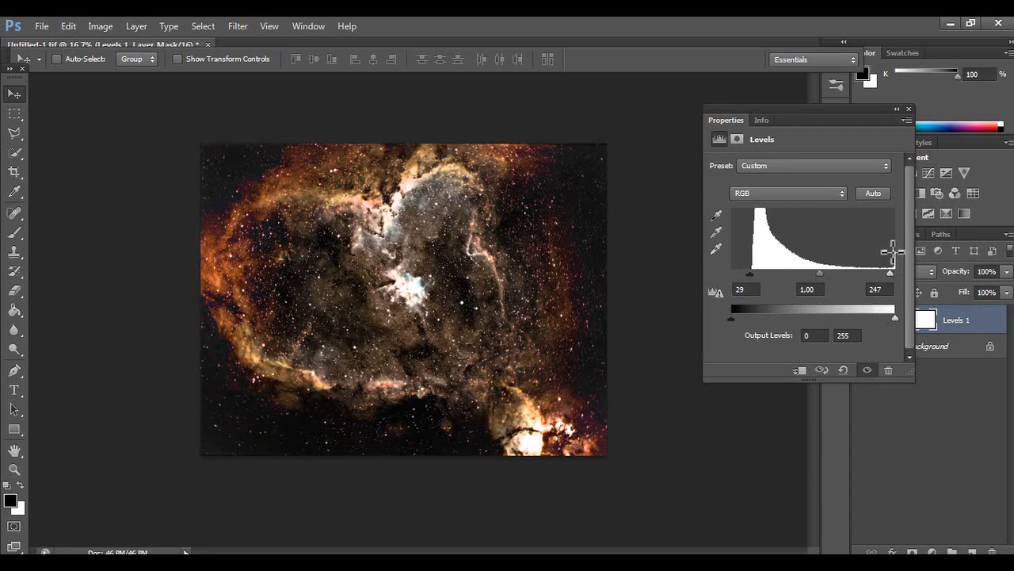
# - Try raising the shadow input levels of the Green, Blue and Red channels, with Red at 30, and delete the Levels layer
pyautogui.click(779, 195)
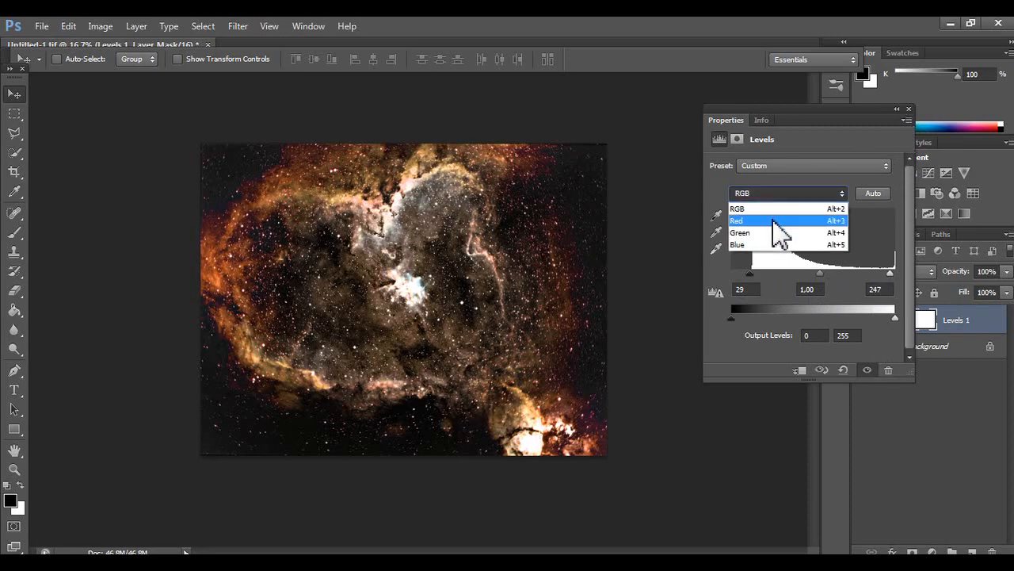
pyautogui.click(772, 233)
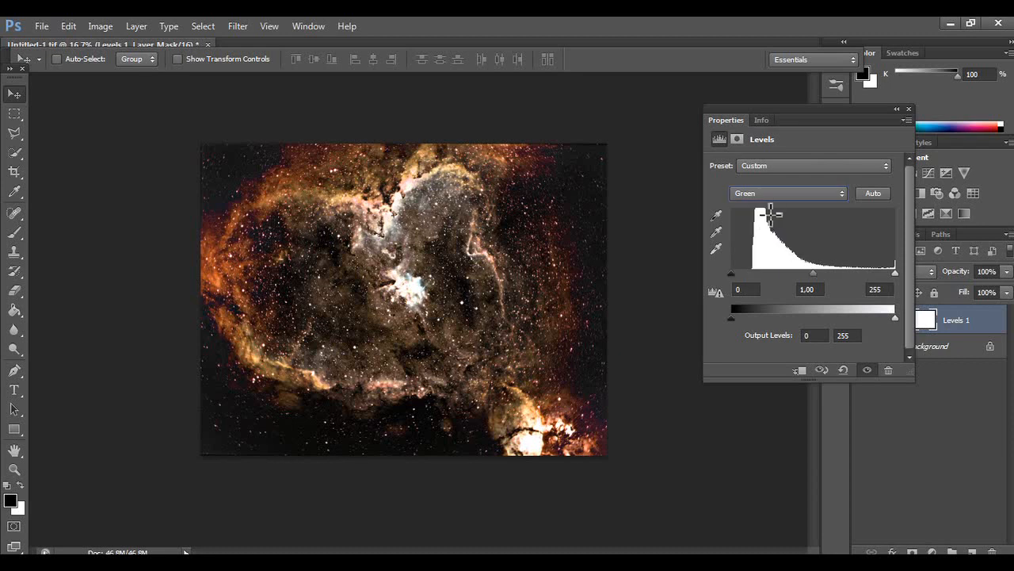
pyautogui.moveTo(732, 273); pyautogui.dragTo(735, 273)
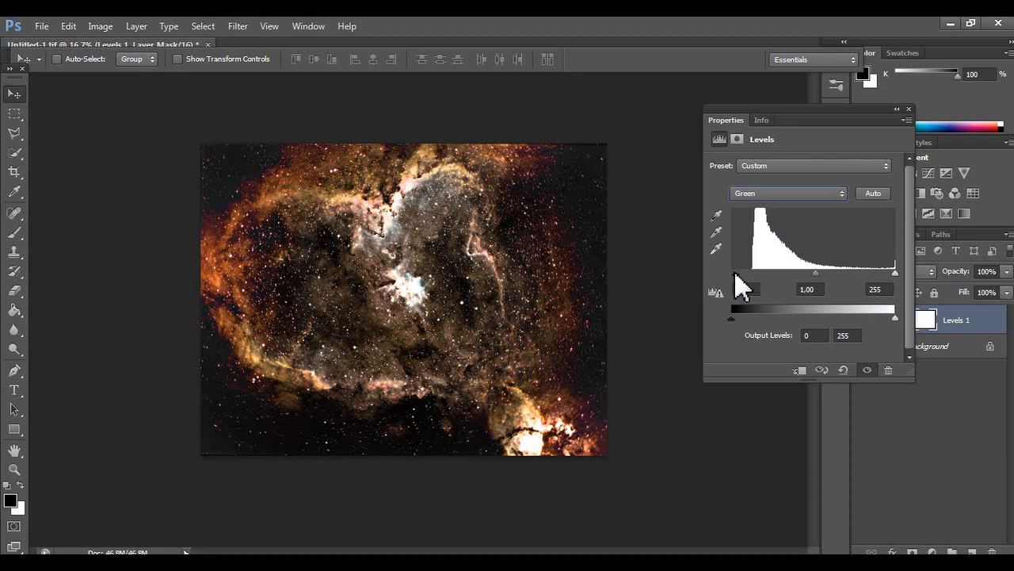
pyautogui.click(763, 195)
pyautogui.click(766, 242)
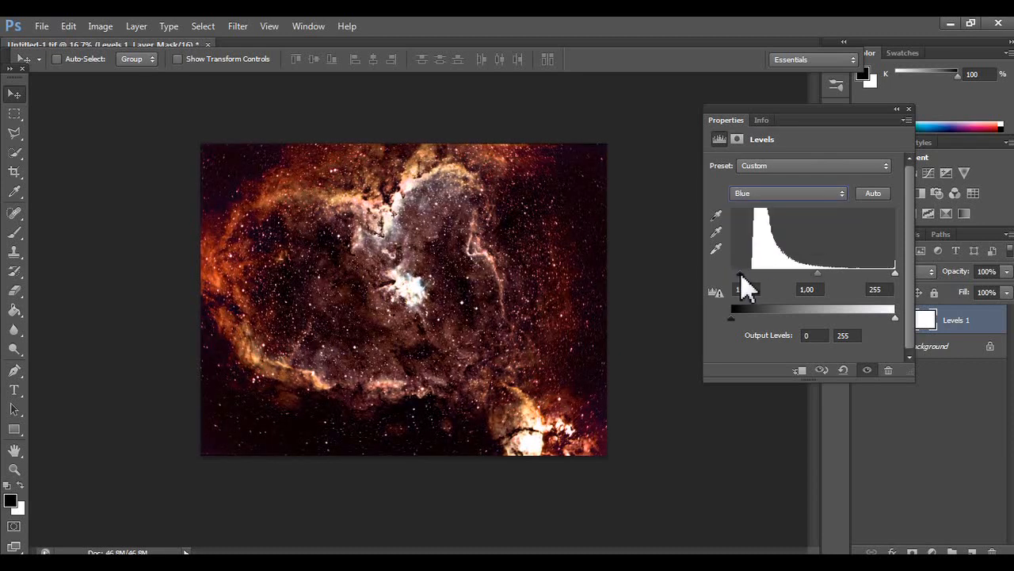
pyautogui.click(773, 198)
pyautogui.click(765, 215)
pyautogui.moveTo(736, 279); pyautogui.dragTo(746, 275)
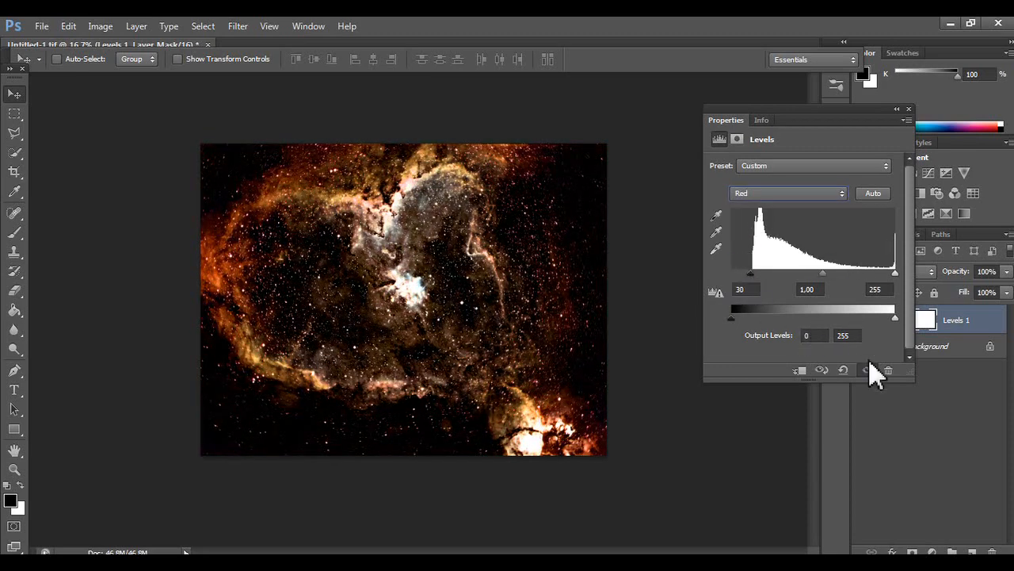
pyautogui.click(888, 370)
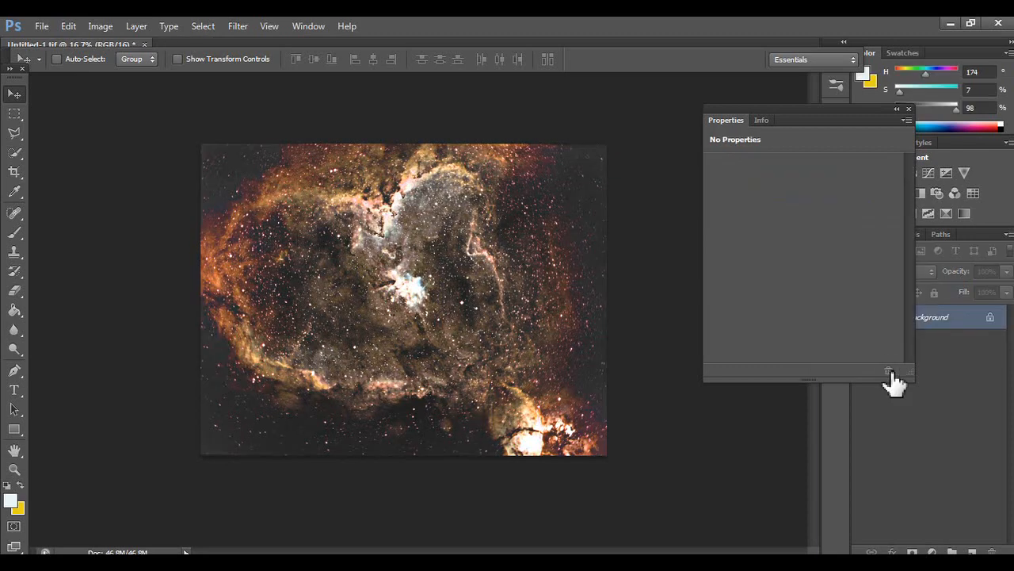
pyautogui.click(909, 109)
# - Apply a Color Balance adjustment to the Background's midtones with red +67, green +32 and a shift towards blue
pyautogui.click(101, 26)
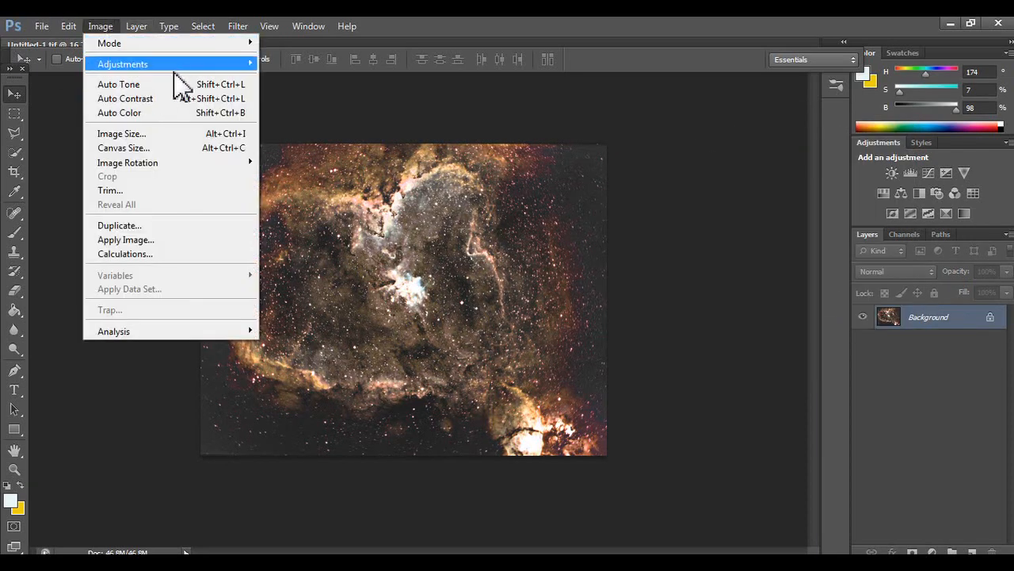
pyautogui.moveTo(190, 65)
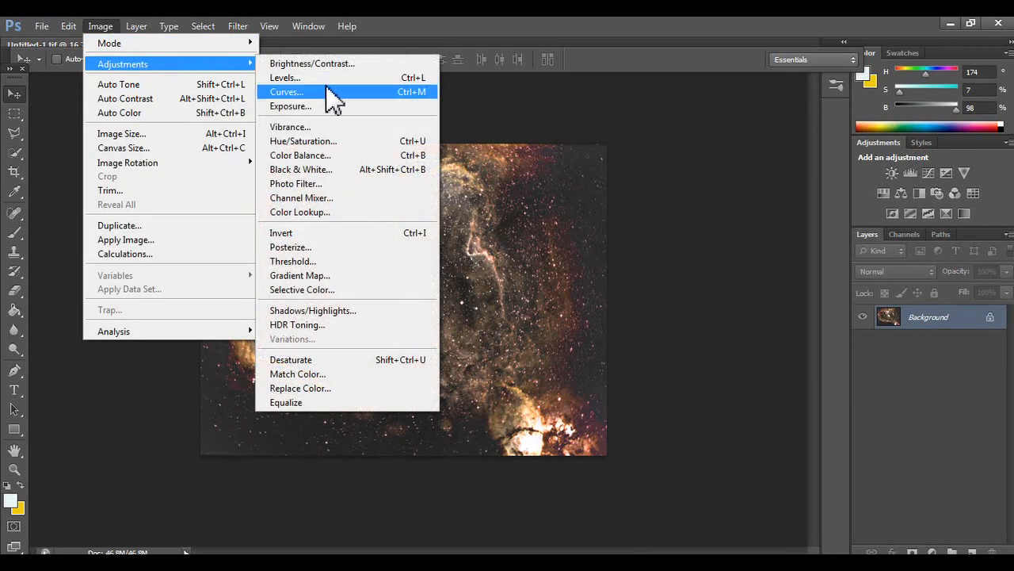
pyautogui.click(331, 156)
pyautogui.moveTo(489, 150); pyautogui.dragTo(689, 149)
pyautogui.moveTo(678, 203); pyautogui.dragTo(702, 221)
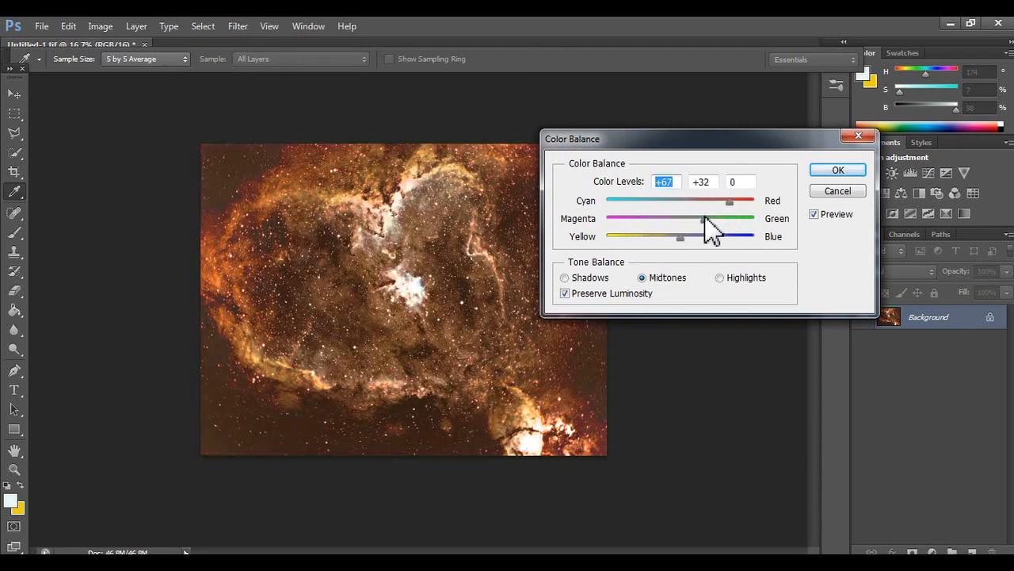
pyautogui.moveTo(693, 236); pyautogui.dragTo(719, 232)
pyautogui.click(840, 170)
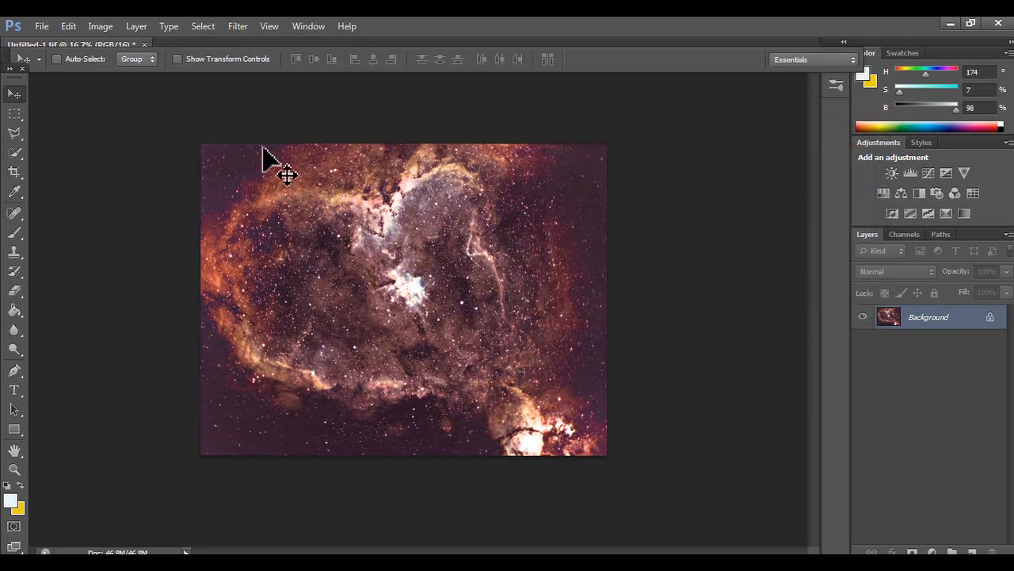
# - Try a Black & White conversion of the Background with the Default preset and undo it
pyautogui.click(114, 25)
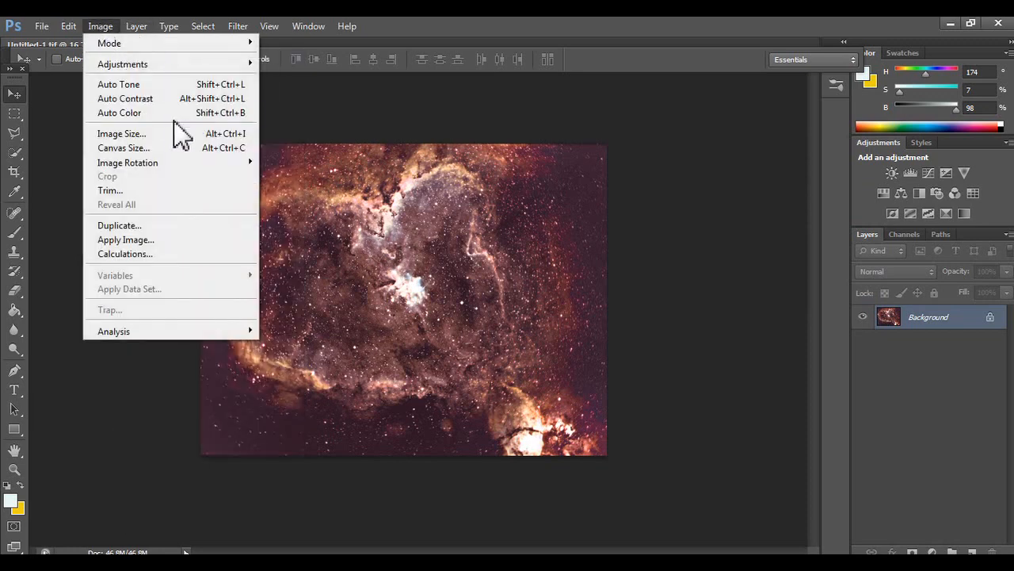
pyautogui.moveTo(200, 65)
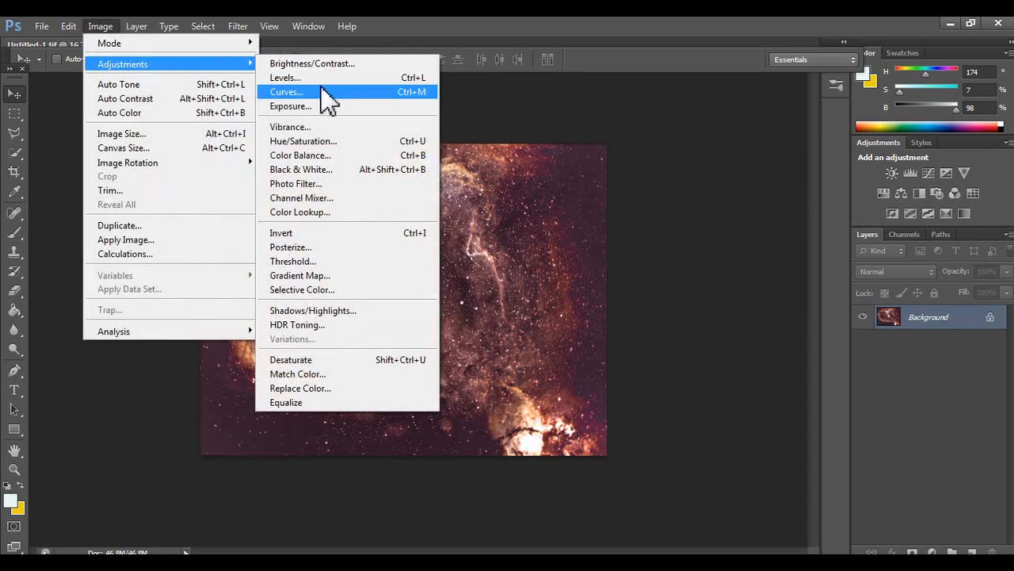
pyautogui.click(338, 168)
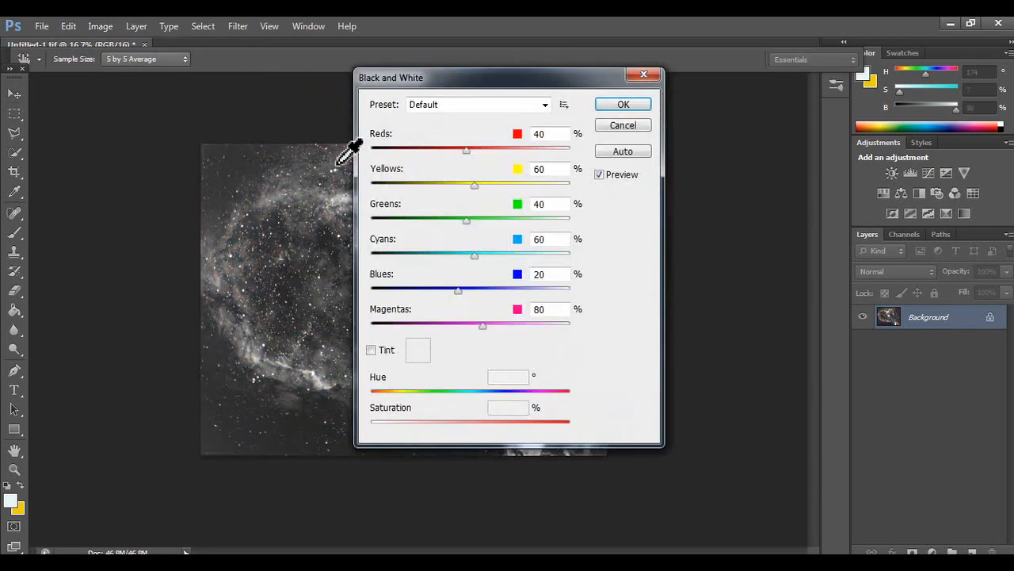
pyautogui.click(625, 103)
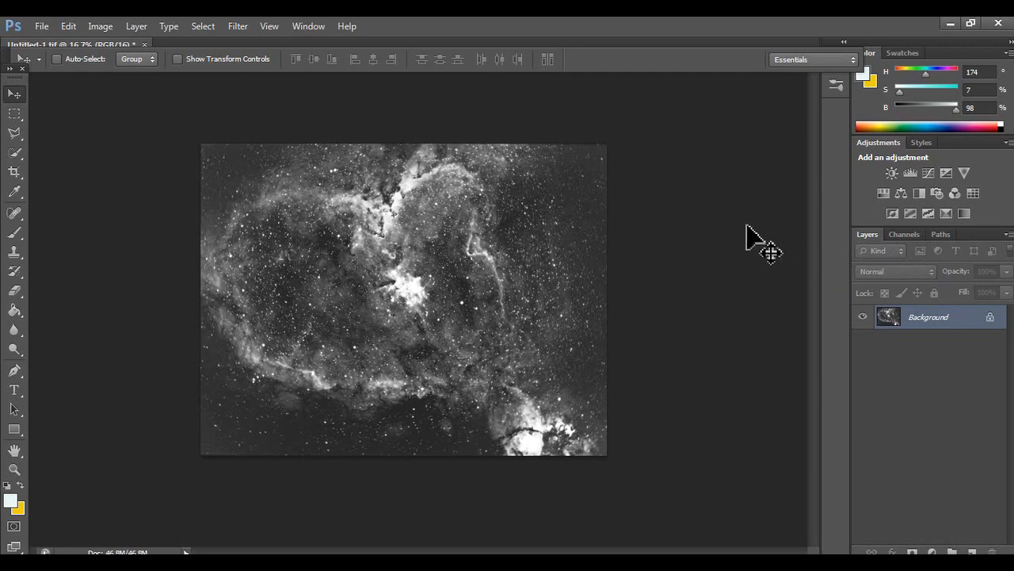
pyautogui.hotkey('ctrl', 'z')
# - Try a Photo Filter on the Background using Warming Filter (85) at 25% density
pyautogui.click(111, 29)
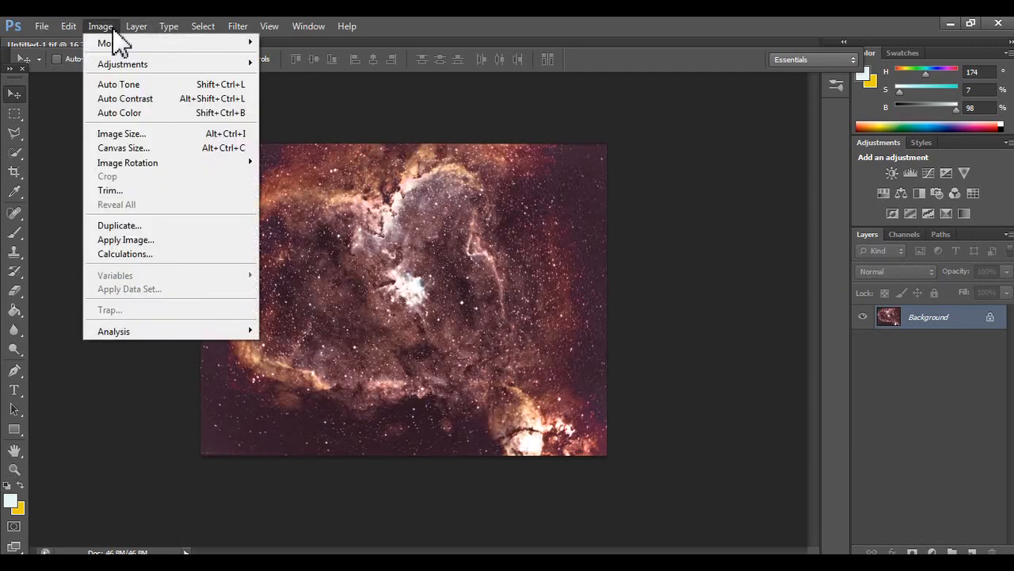
pyautogui.moveTo(159, 68)
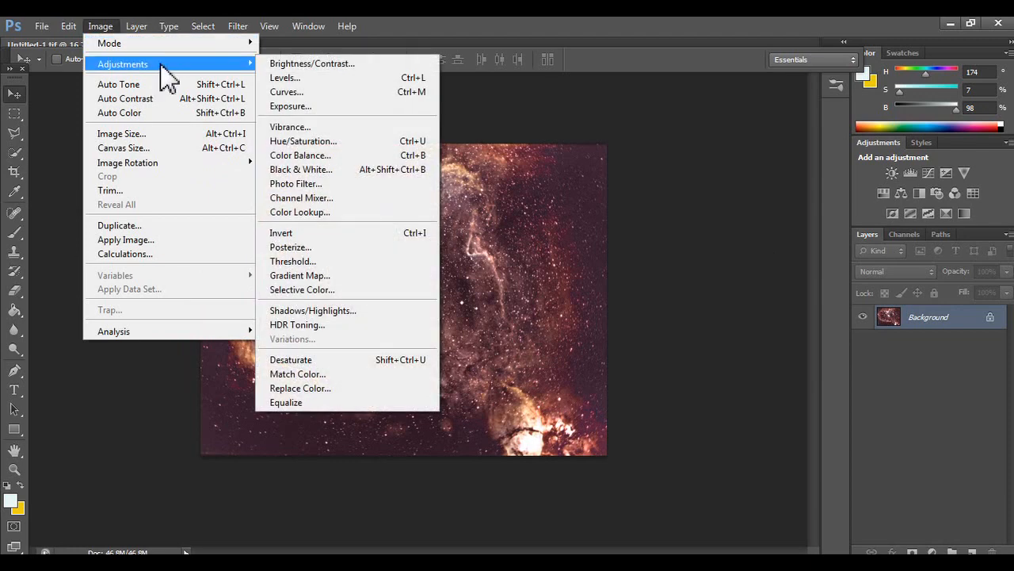
pyautogui.click(321, 187)
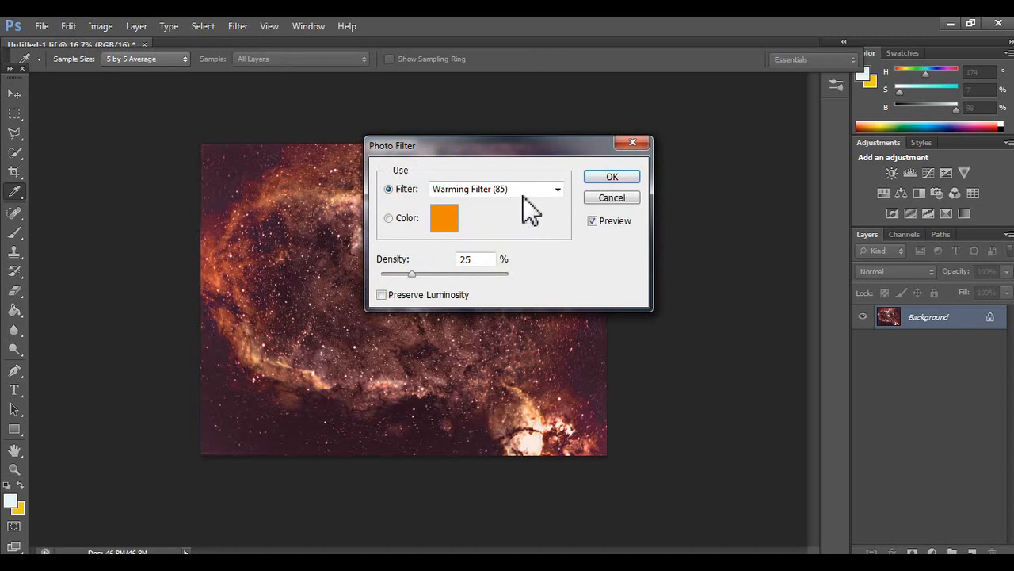
pyautogui.click(615, 179)
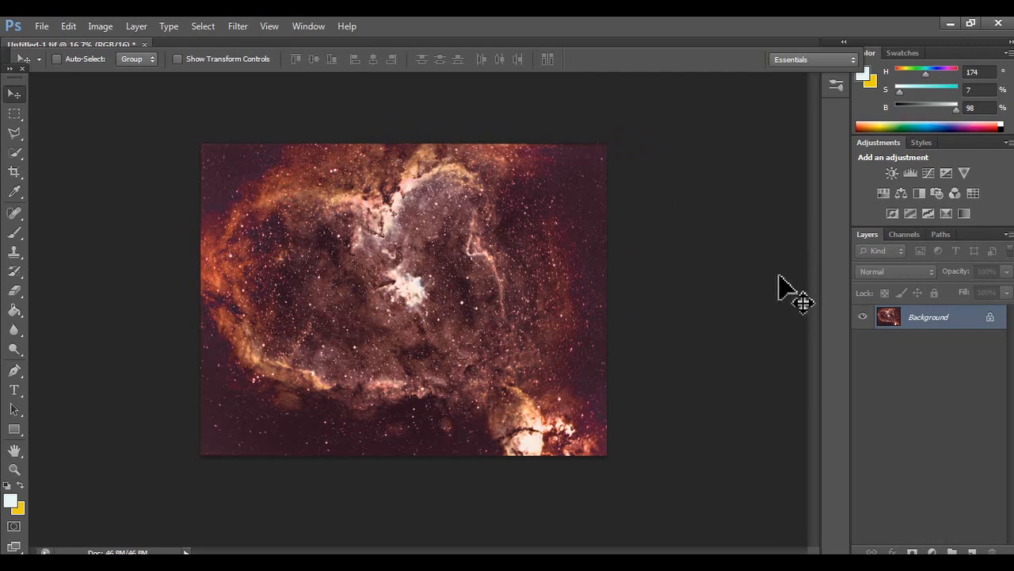
# - Start another Photo Filter adjustment on the Background and lower the Warming Filter (85) density to its minimum
pyautogui.click(134, 27)
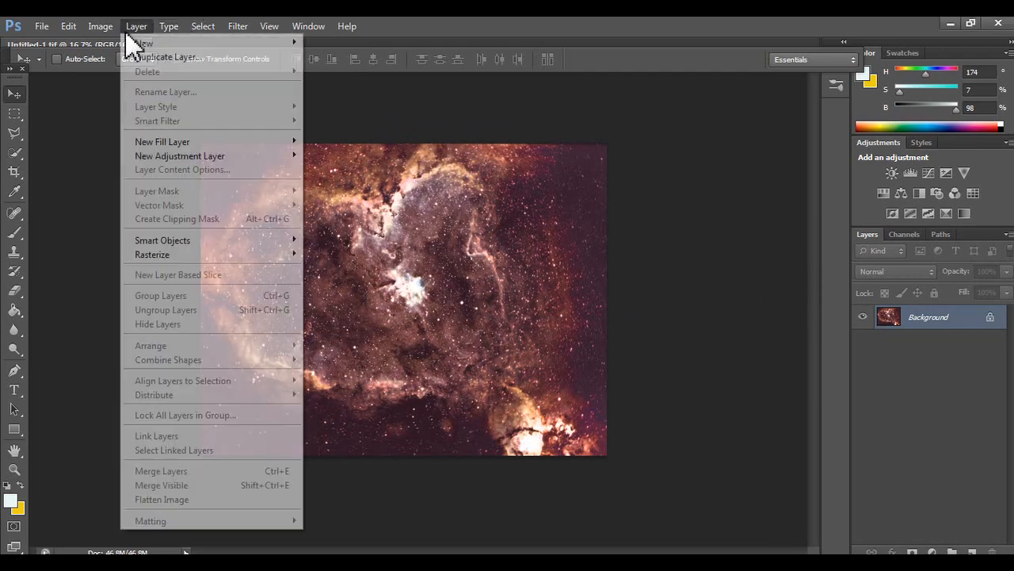
pyautogui.moveTo(100, 26)
pyautogui.moveTo(174, 65)
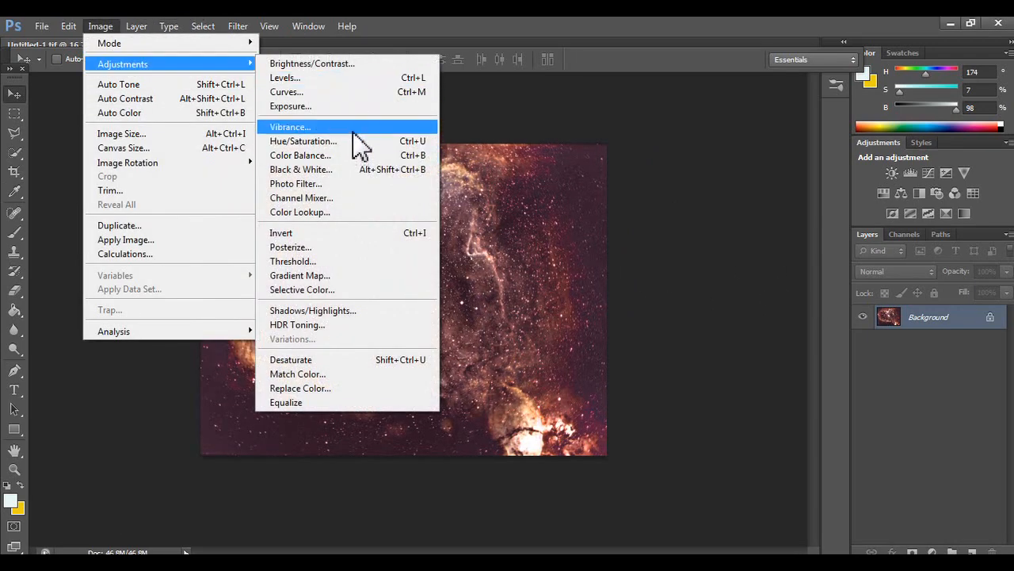
pyautogui.click(338, 190)
pyautogui.moveTo(412, 274); pyautogui.dragTo(374, 276)
# - Try the Red photo filter with its density raised to about 51%, and undo the applied filter
pyautogui.click(499, 192)
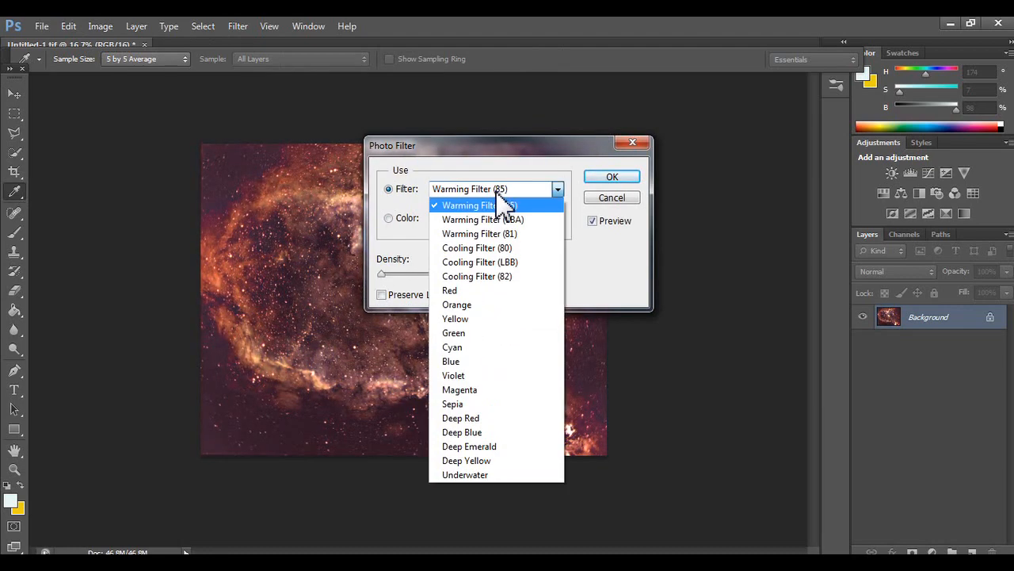
pyautogui.click(447, 292)
pyautogui.moveTo(384, 275); pyautogui.dragTo(464, 270)
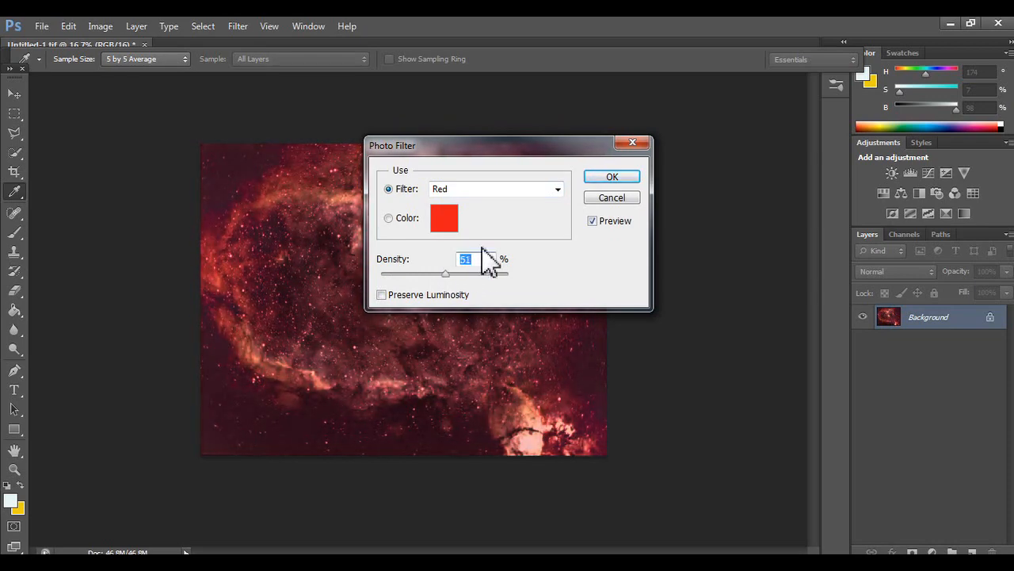
pyautogui.click(627, 179)
pyautogui.press('v')
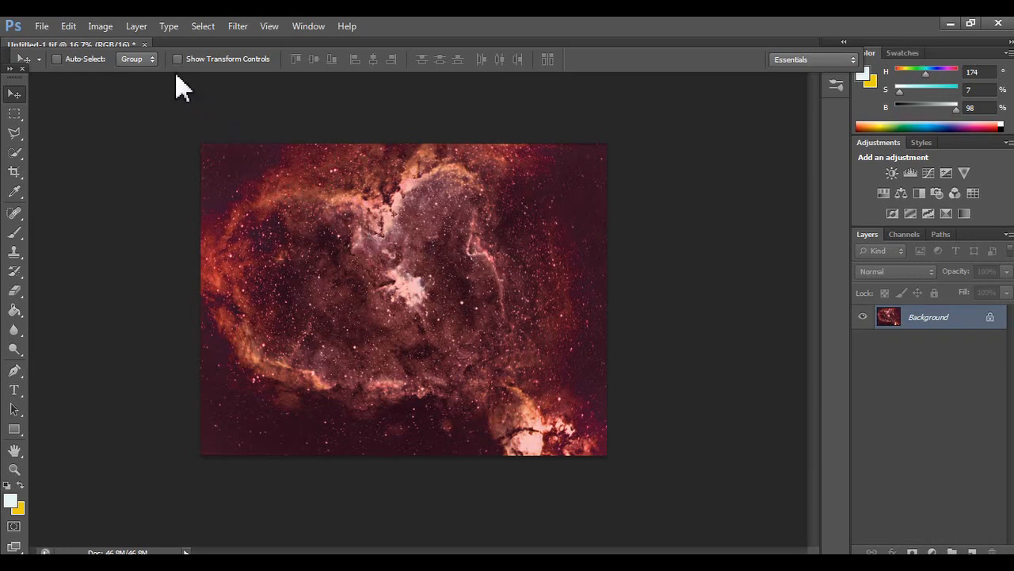
pyautogui.hotkey('ctrl', 'z')
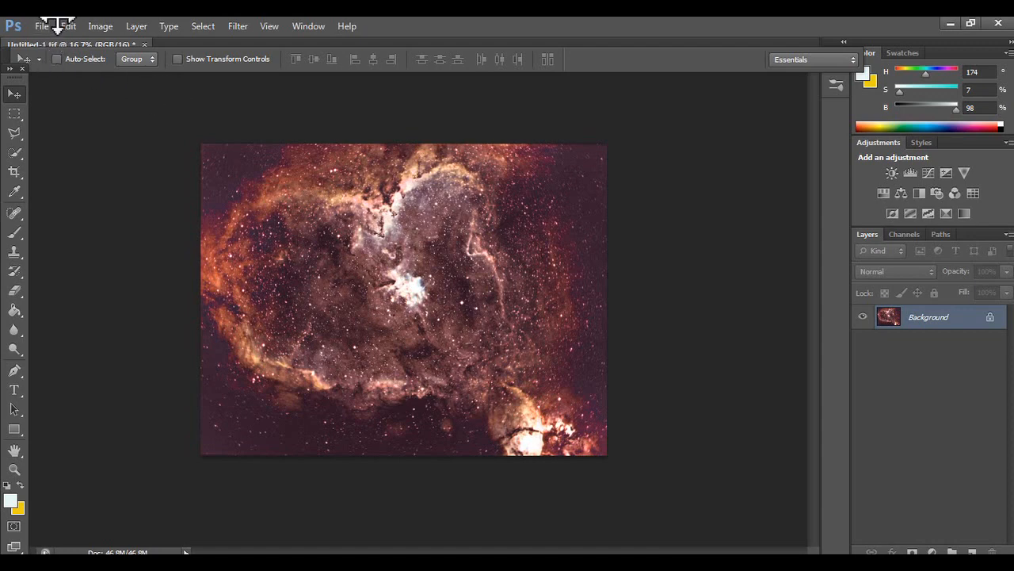
# - Open the Channel Mixer for the Background and look through the Green, Blue and Red output channels
pyautogui.click(99, 23)
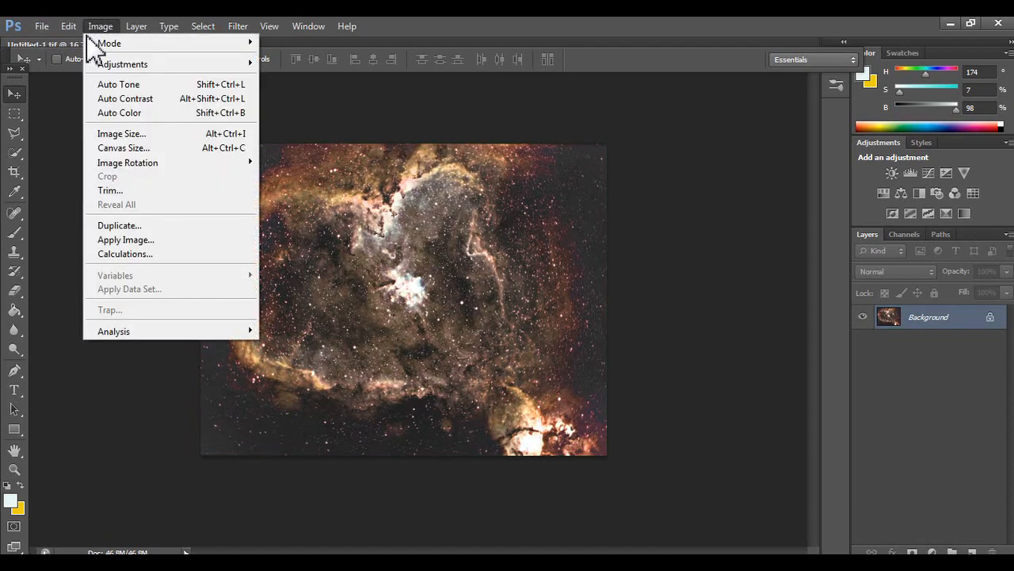
pyautogui.moveTo(181, 65)
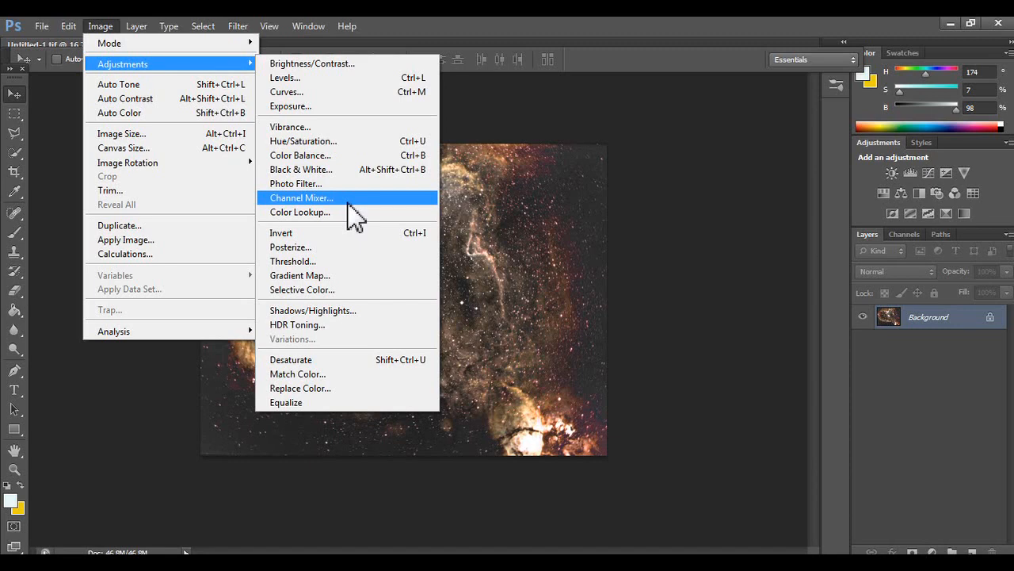
pyautogui.click(348, 201)
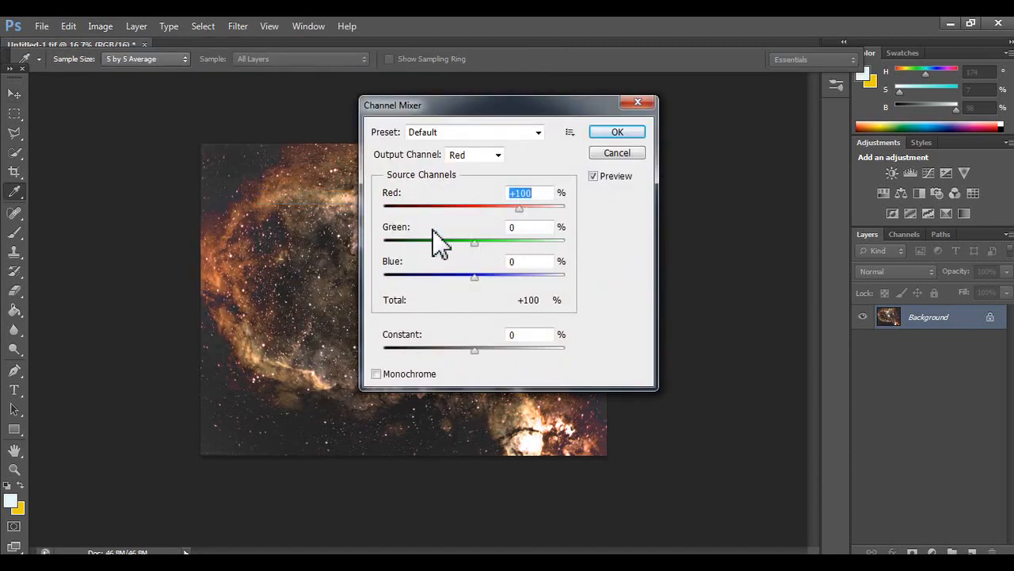
pyautogui.click(477, 156)
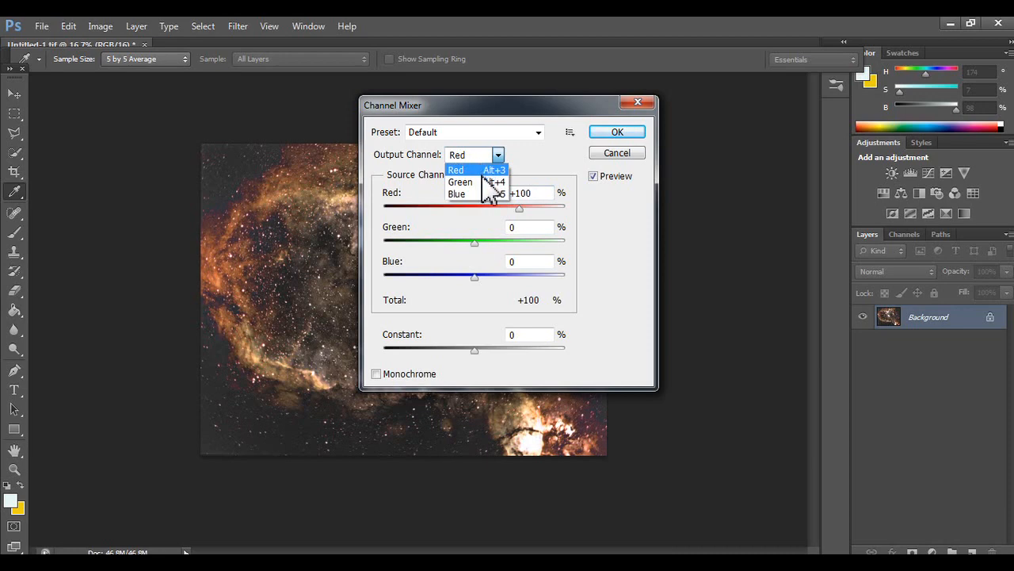
pyautogui.click(483, 181)
pyautogui.click(481, 158)
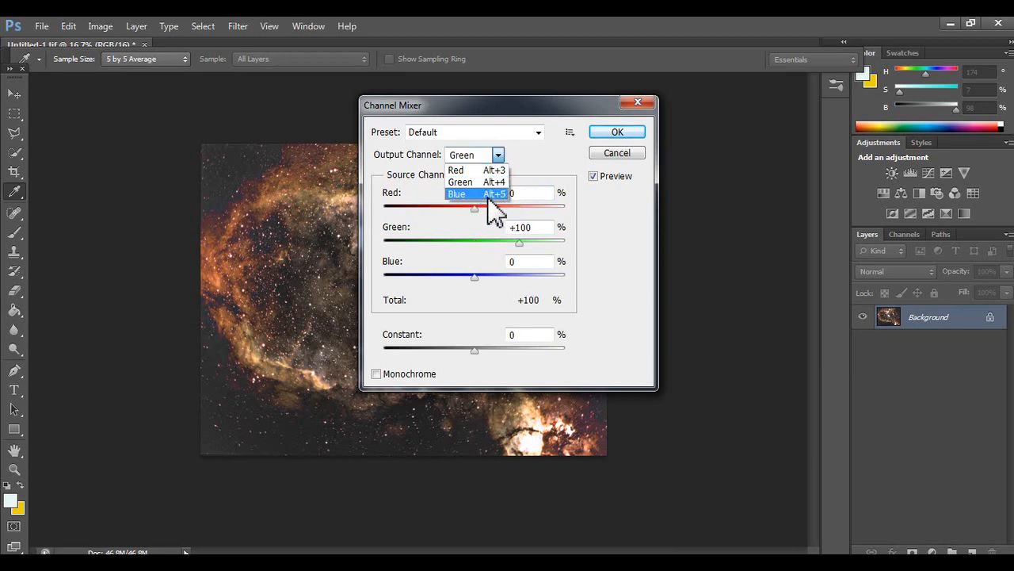
pyautogui.click(488, 194)
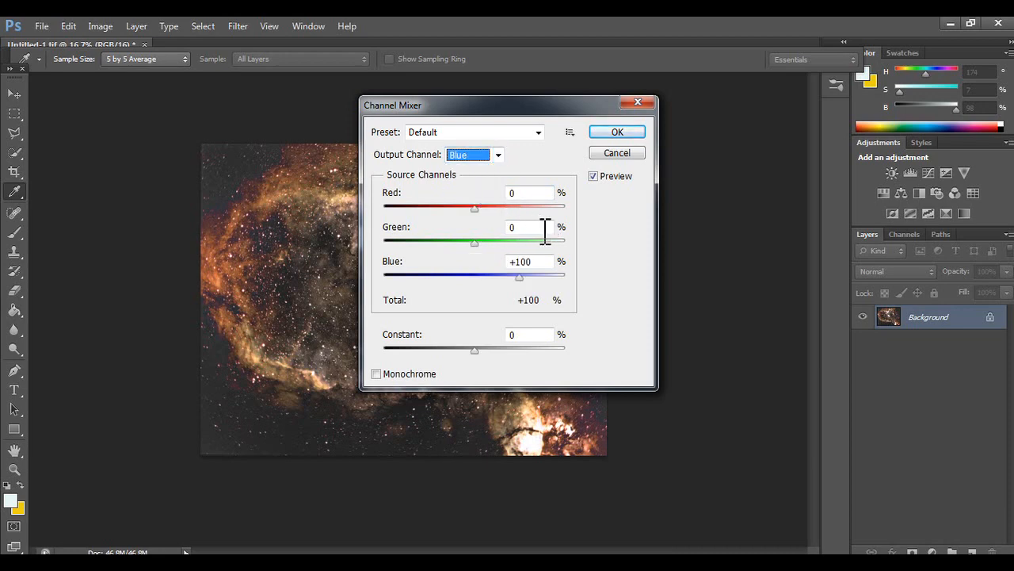
pyautogui.click(495, 159)
pyautogui.click(492, 170)
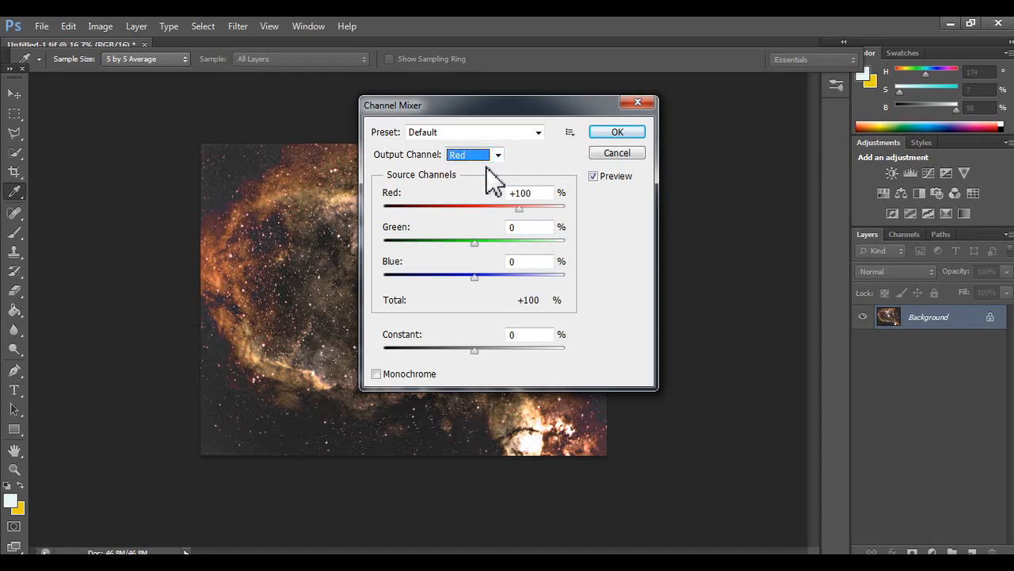
# - Try the Red output channel's red source at +192% and +50%, and cancel the Channel Mixer
pyautogui.moveTo(520, 209); pyautogui.dragTo(547, 210)
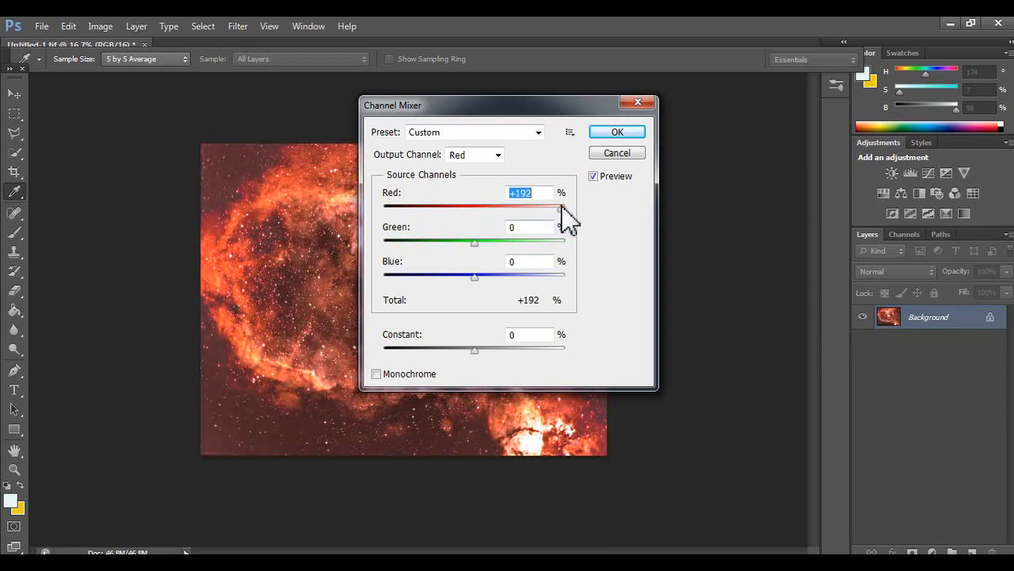
pyautogui.moveTo(559, 208); pyautogui.dragTo(500, 210)
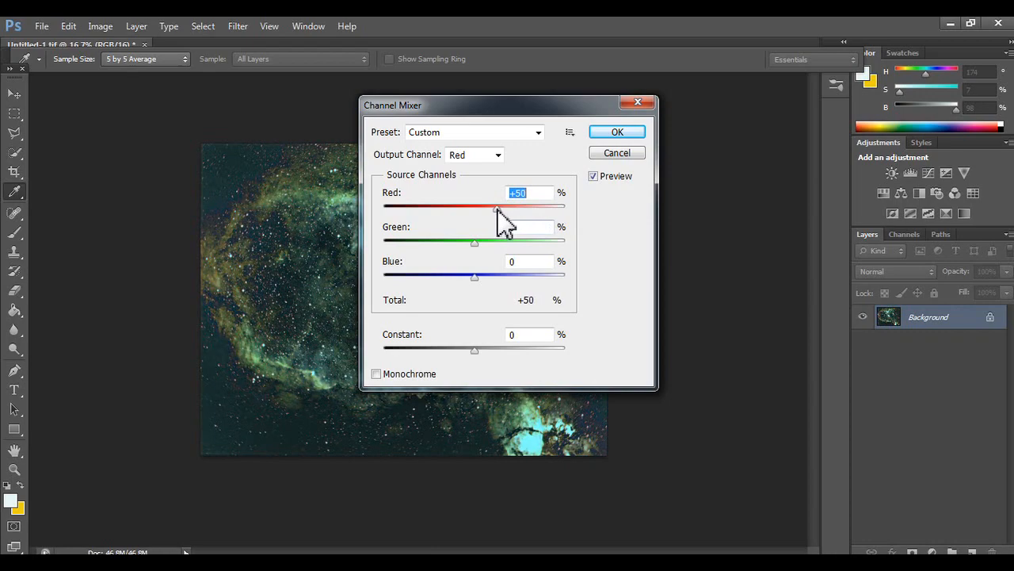
pyautogui.click(617, 153)
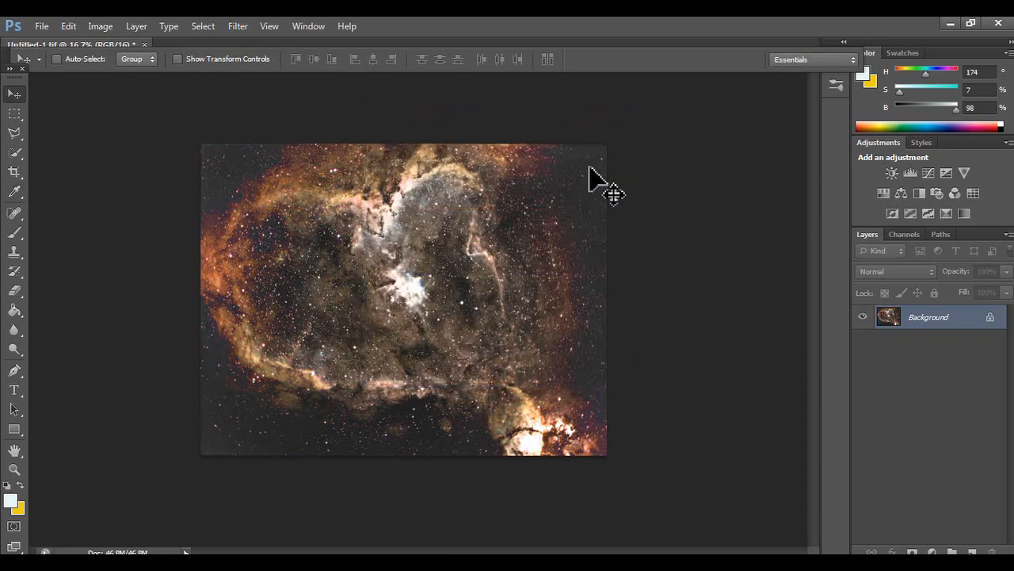
# - View the Color Lookup options for the Background and close the dialog without loading a 3D LUT or profile
pyautogui.click(136, 26)
pyautogui.moveTo(100, 27)
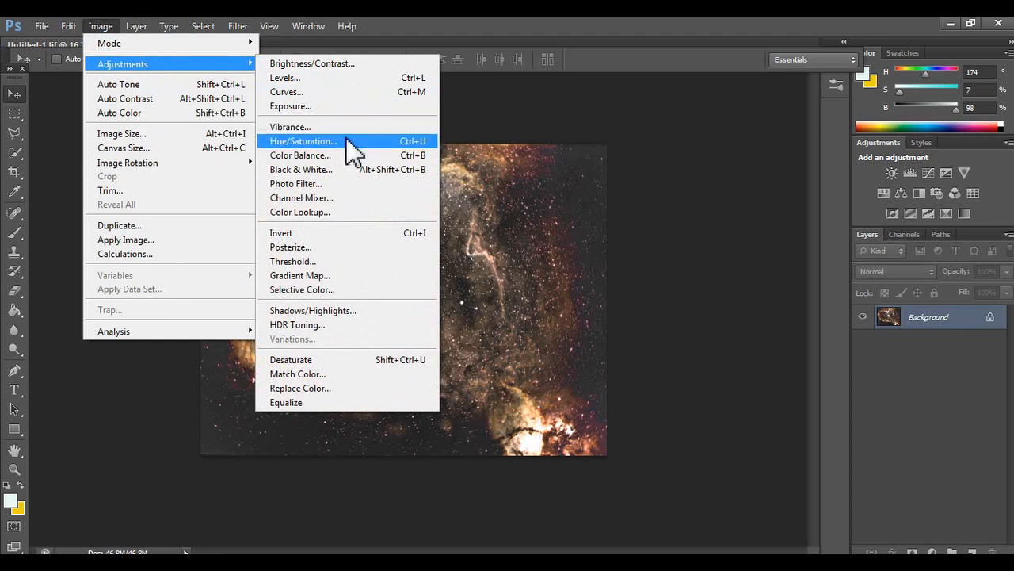
pyautogui.click(346, 222)
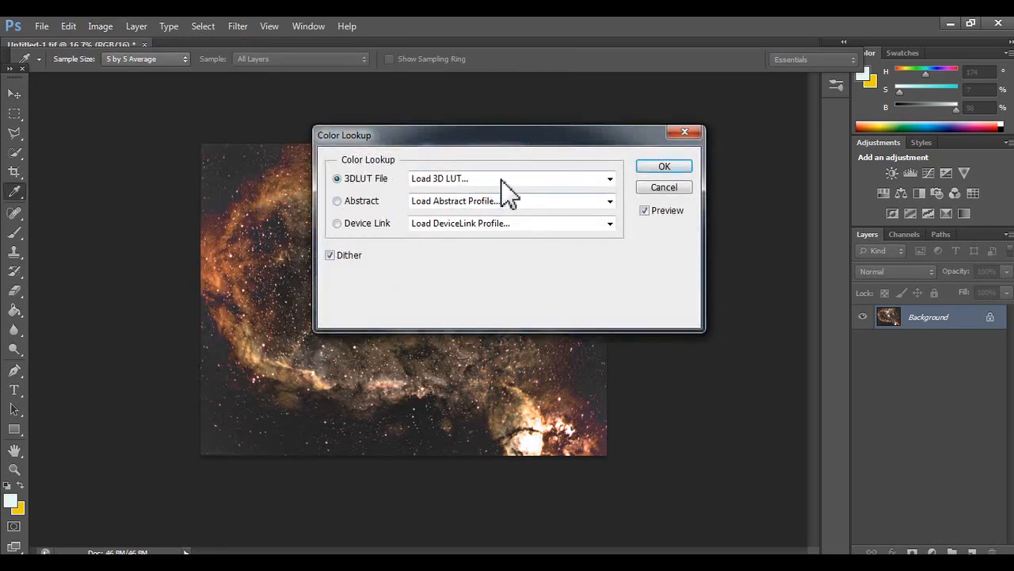
pyautogui.click(651, 168)
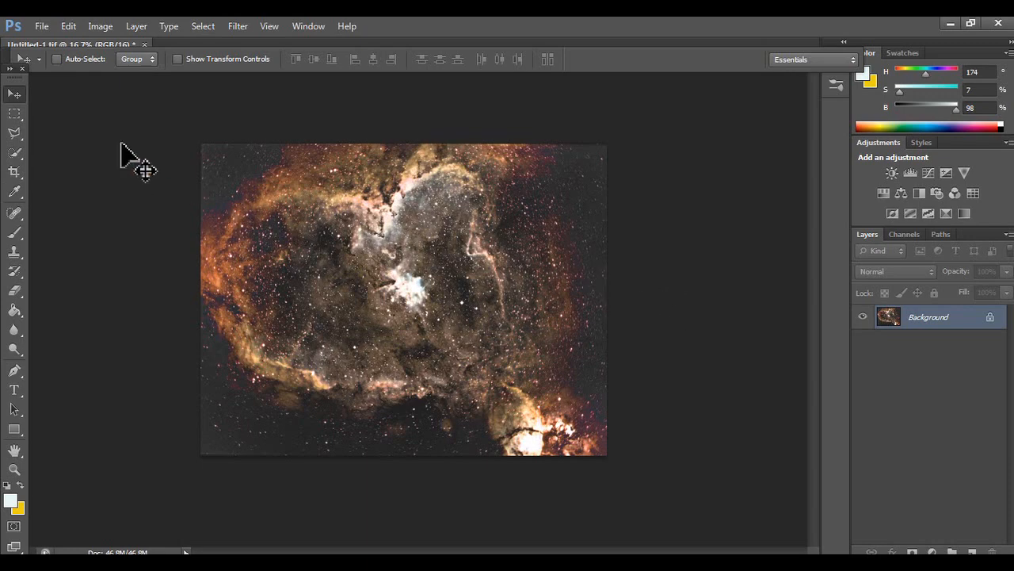
# - Try inverting the Background's colors and inspect the negative close up
pyautogui.click(101, 26)
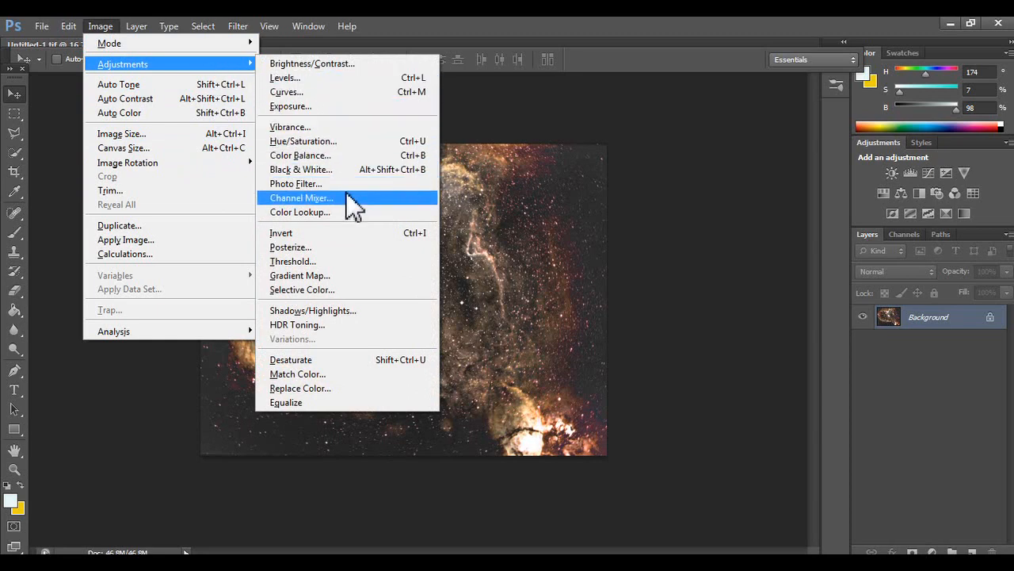
pyautogui.click(342, 233)
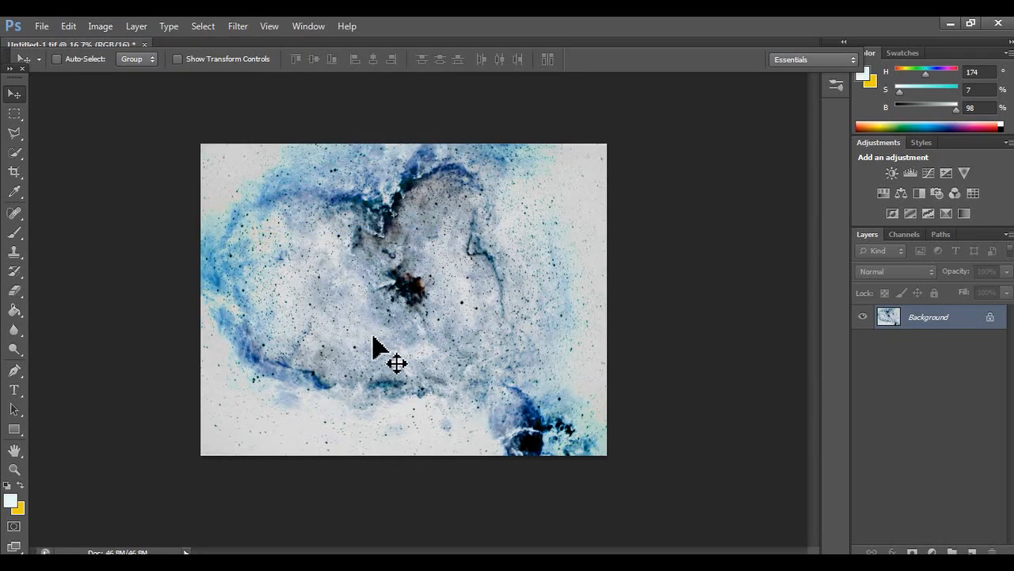
pyautogui.click(14, 468)
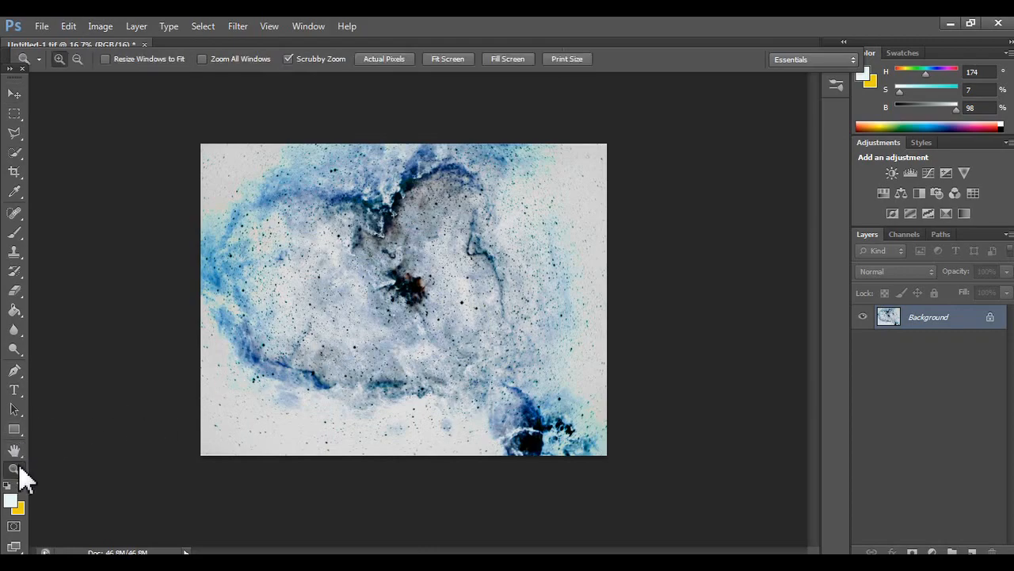
pyautogui.click(361, 358)
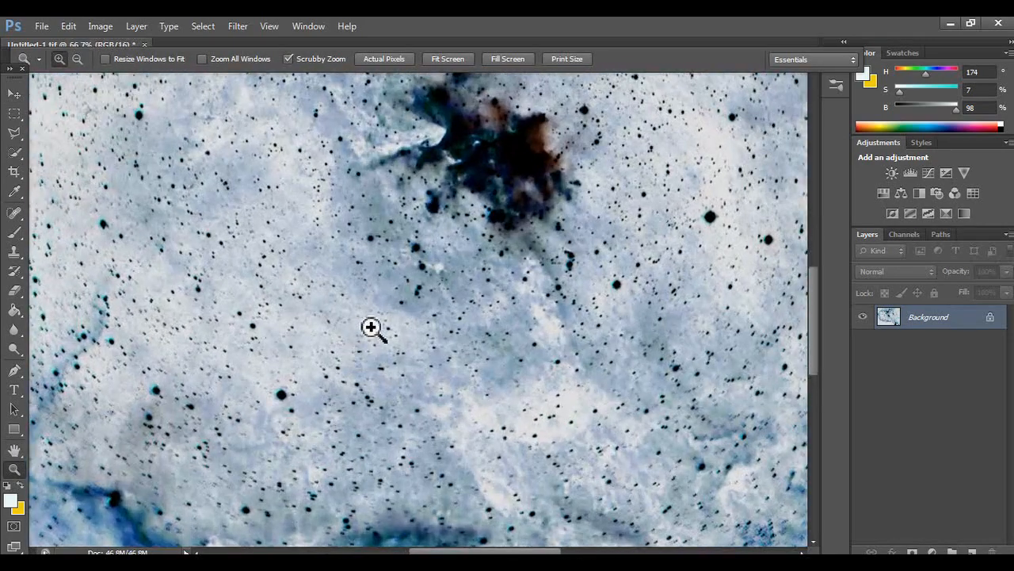
pyautogui.rightClick(378, 331)
pyautogui.click(388, 339)
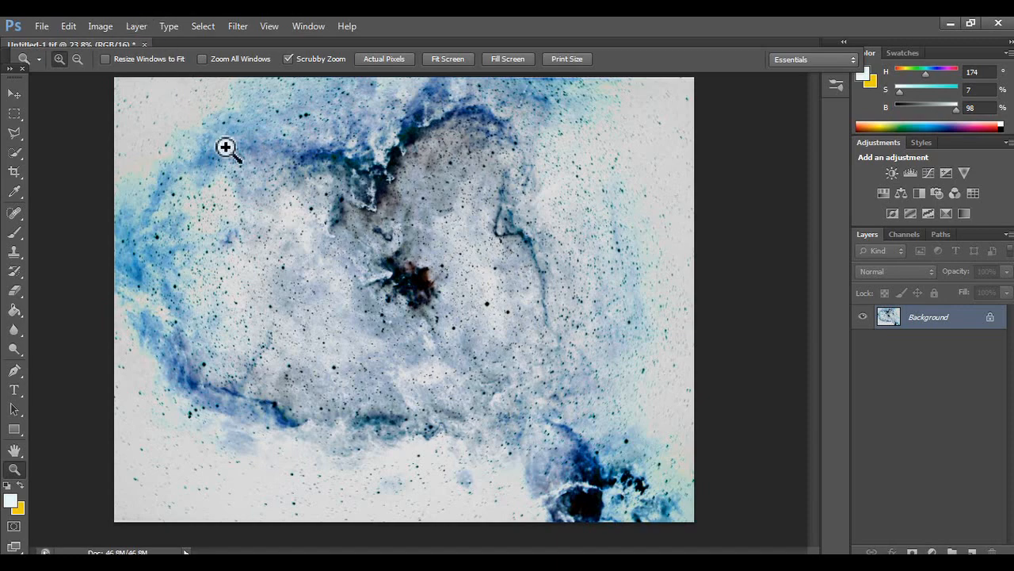
# - Undo the color inversion of the Background
pyautogui.hotkey('ctrl', 'i')
pyautogui.click(76, 28)
pyautogui.click(87, 34)
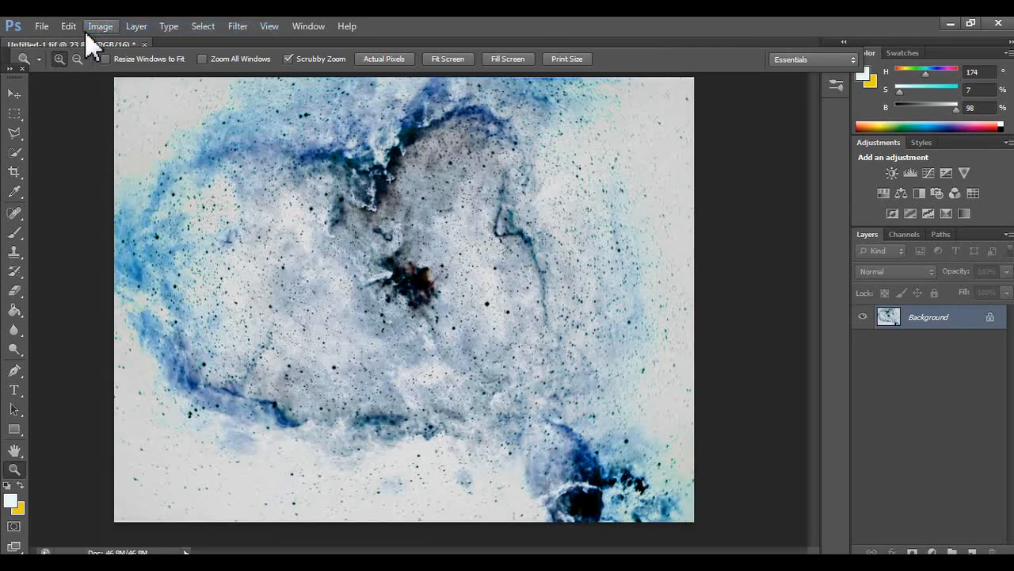
pyautogui.hotkey('ctrl', 'z')
# - Try posterizing the Background at about 43 levels and undo it
pyautogui.click(103, 26)
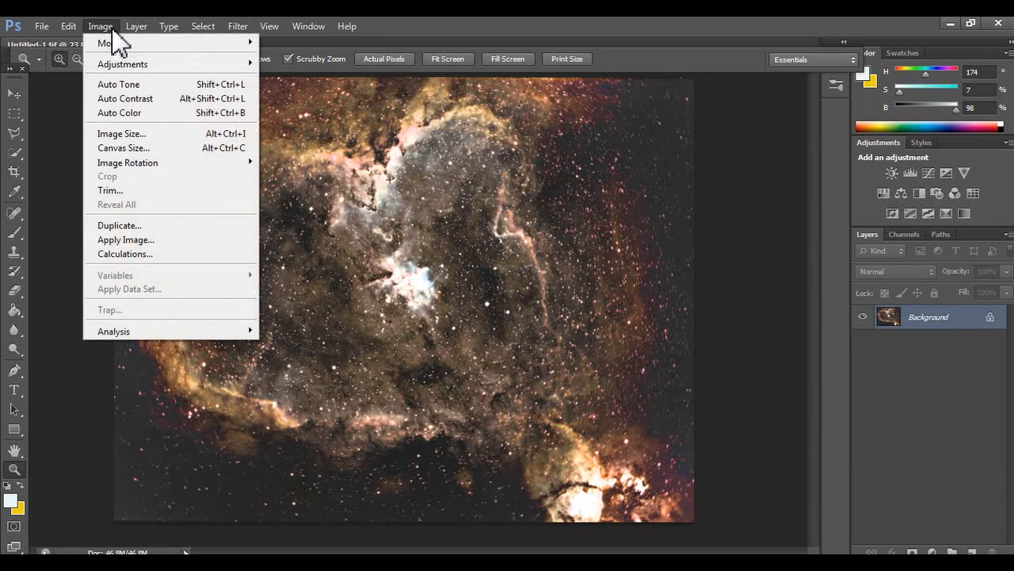
pyautogui.moveTo(127, 64)
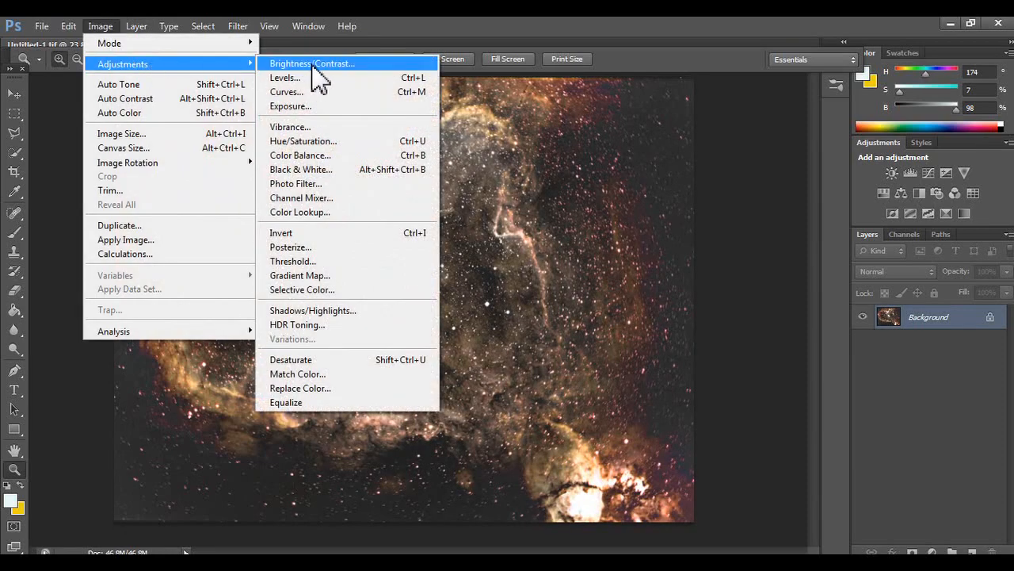
pyautogui.click(395, 250)
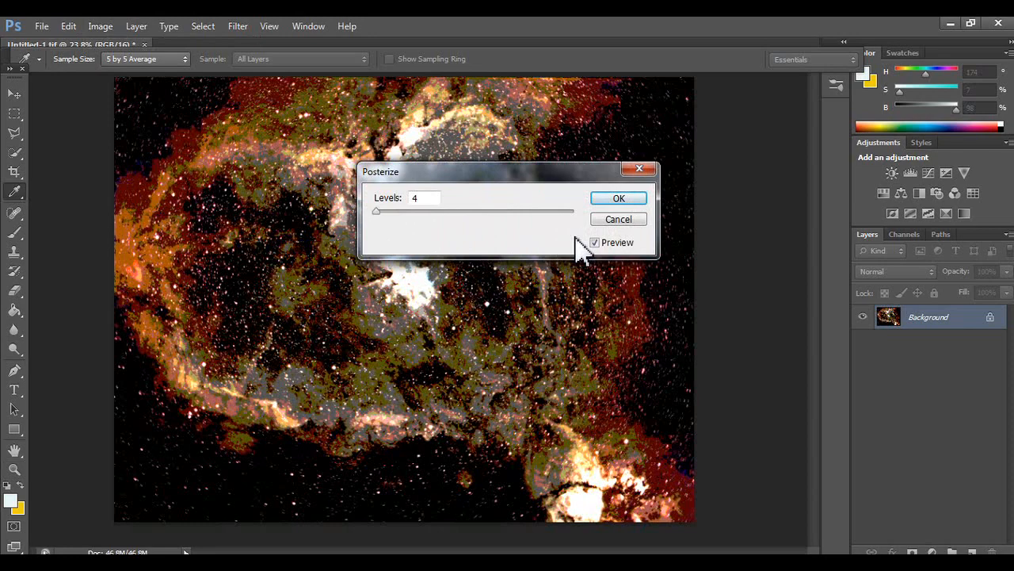
pyautogui.moveTo(380, 211); pyautogui.dragTo(408, 236)
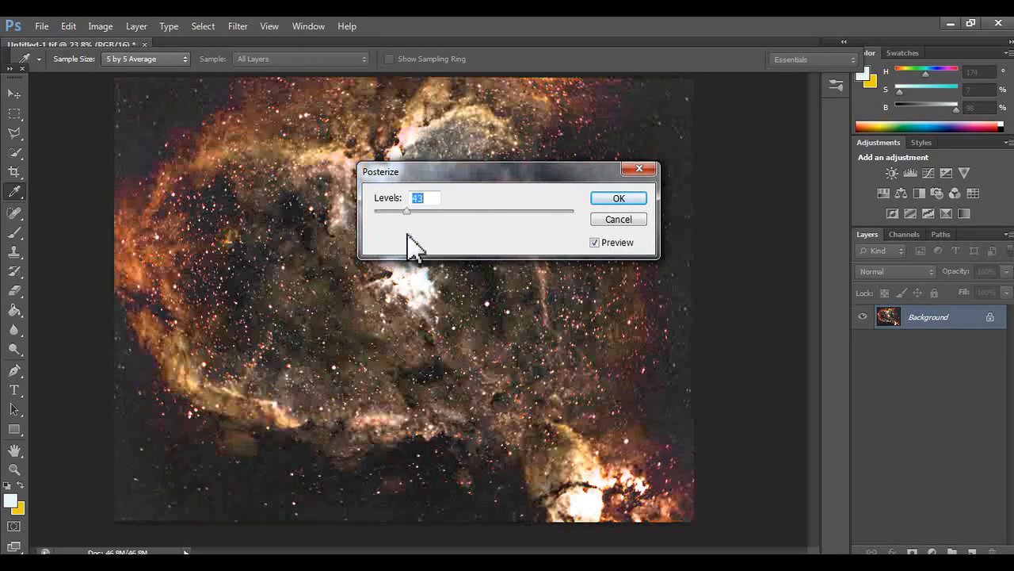
pyautogui.click(619, 198)
pyautogui.press('z')
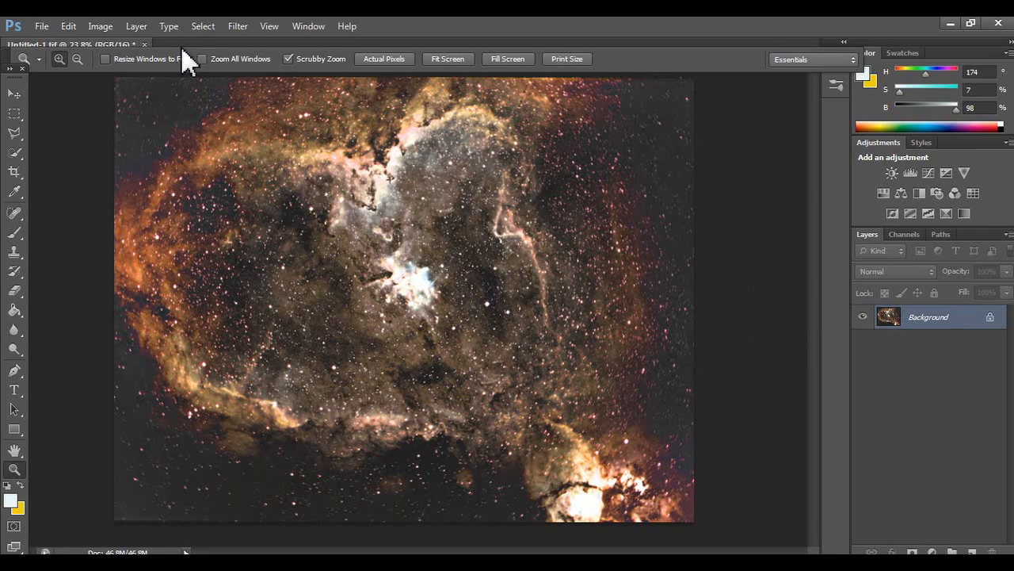
# - Try a Threshold adjustment on the Background at level 102 and undo it
pyautogui.click(101, 27)
pyautogui.moveTo(135, 67)
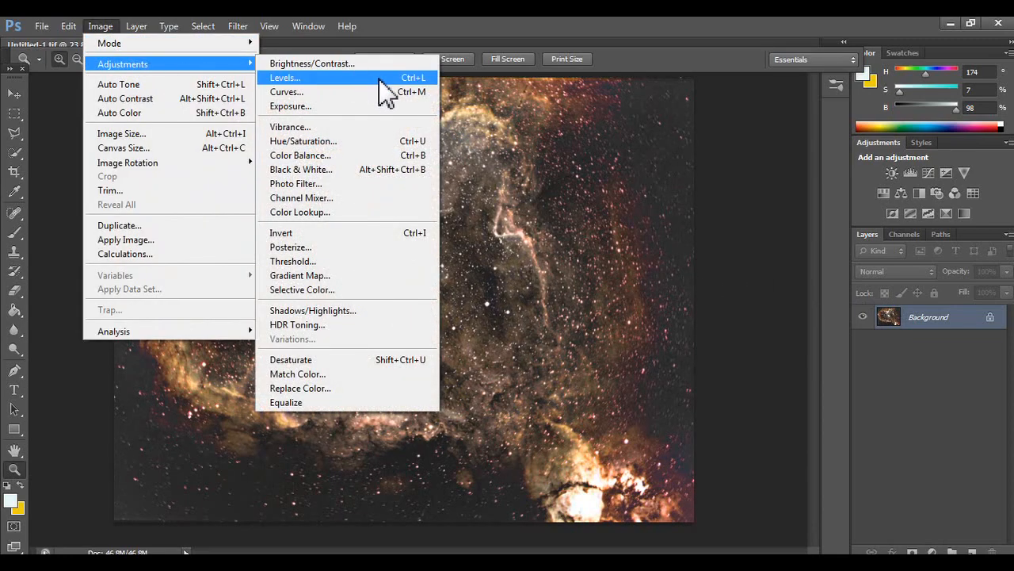
pyautogui.click(351, 262)
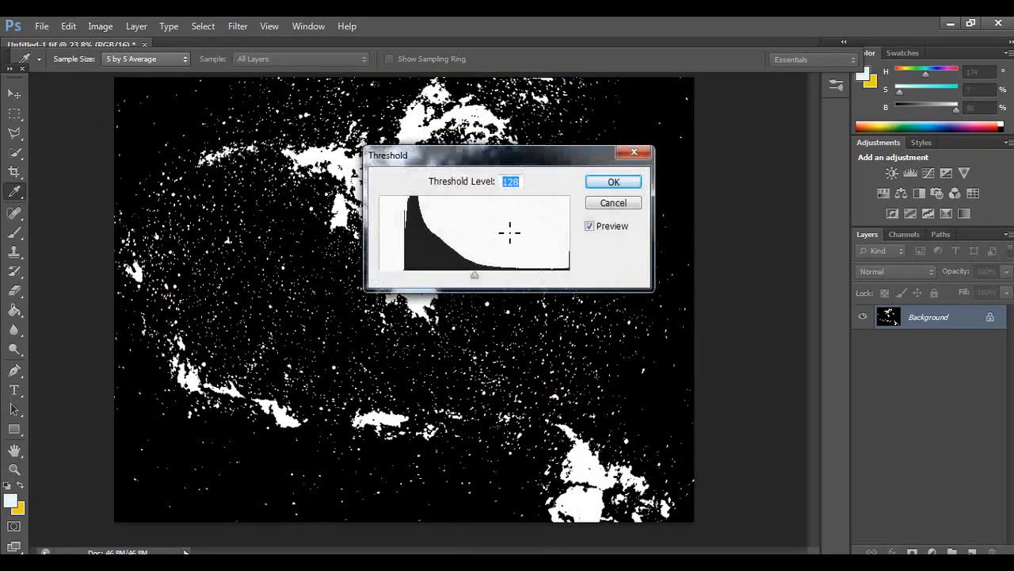
pyautogui.moveTo(477, 275); pyautogui.dragTo(455, 253)
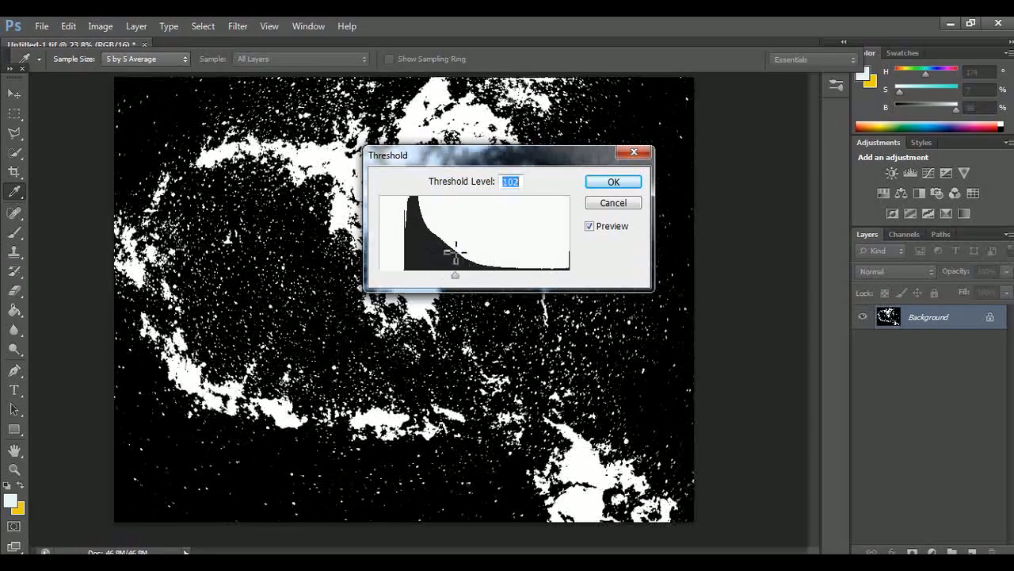
pyautogui.press('z')
pyautogui.click(625, 181)
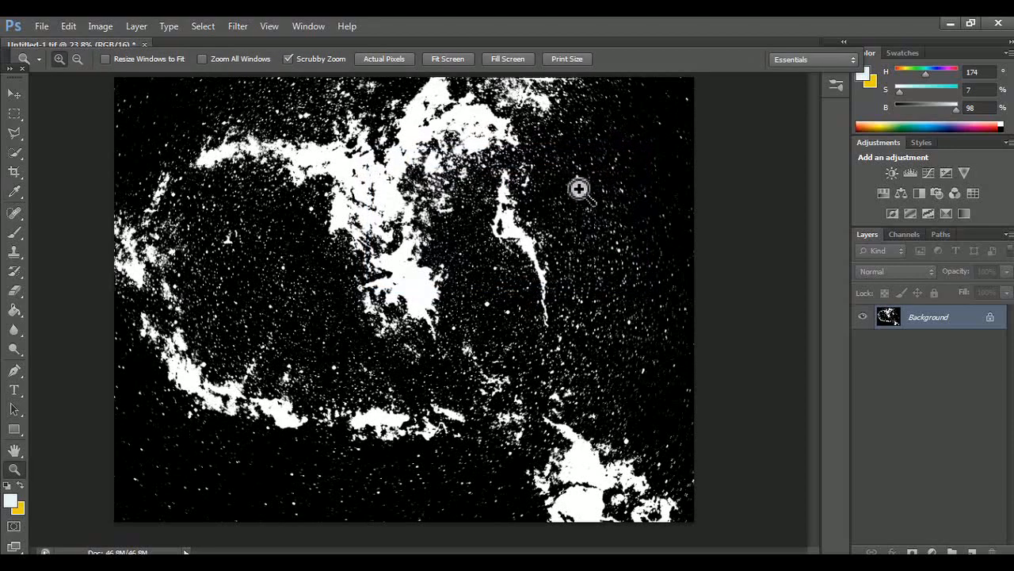
pyautogui.hotkey('ctrl', 'z')
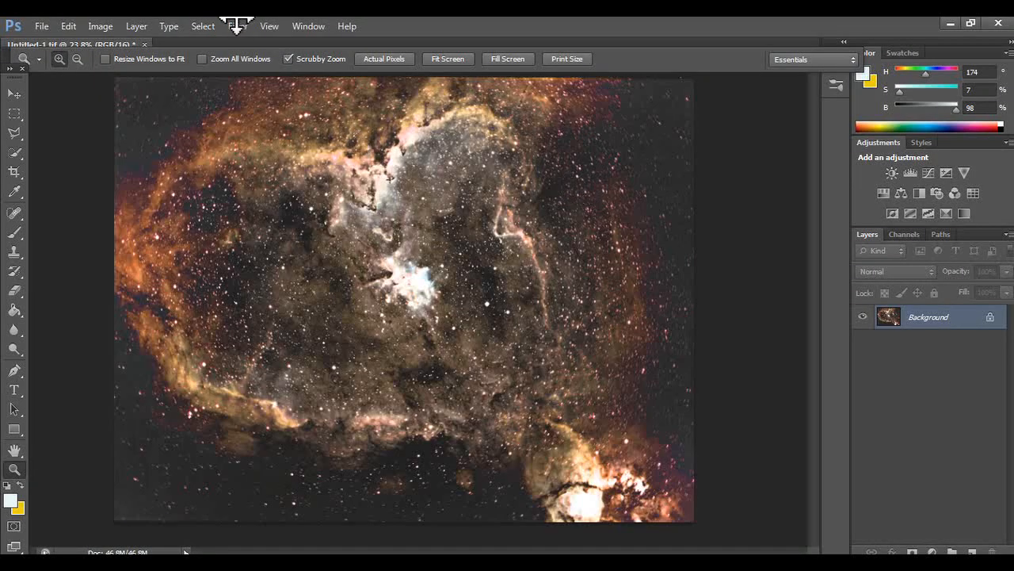
# - Try the Selective Color adjustment on the Background with the Default preset
pyautogui.click(101, 26)
pyautogui.moveTo(192, 67)
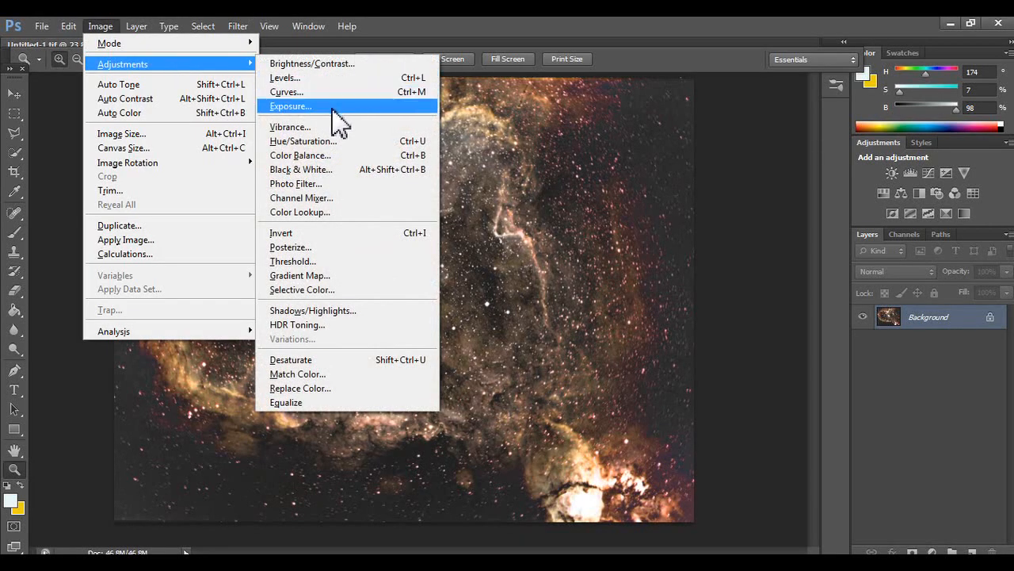
pyautogui.click(369, 291)
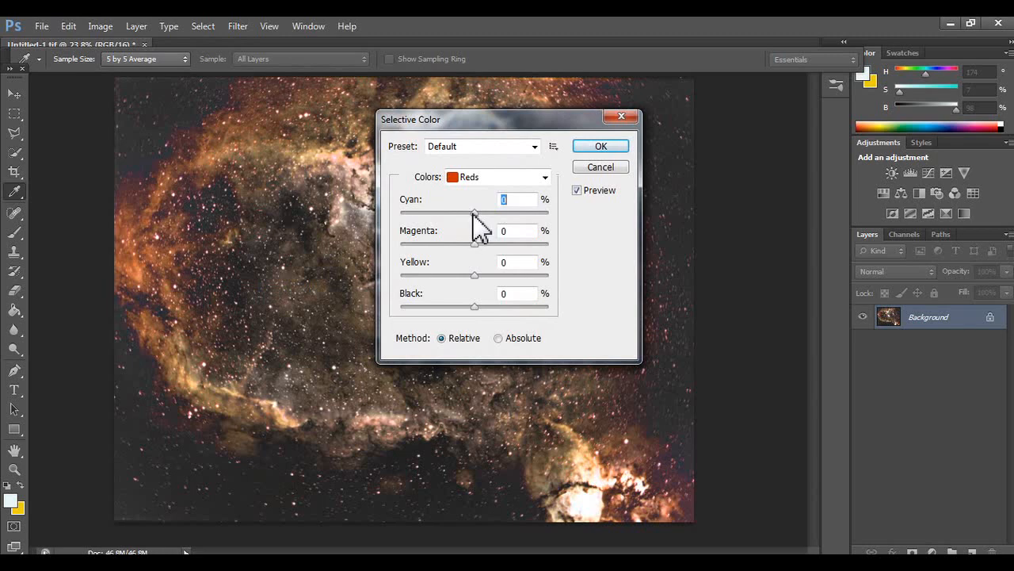
pyautogui.click(596, 147)
pyautogui.press('z')
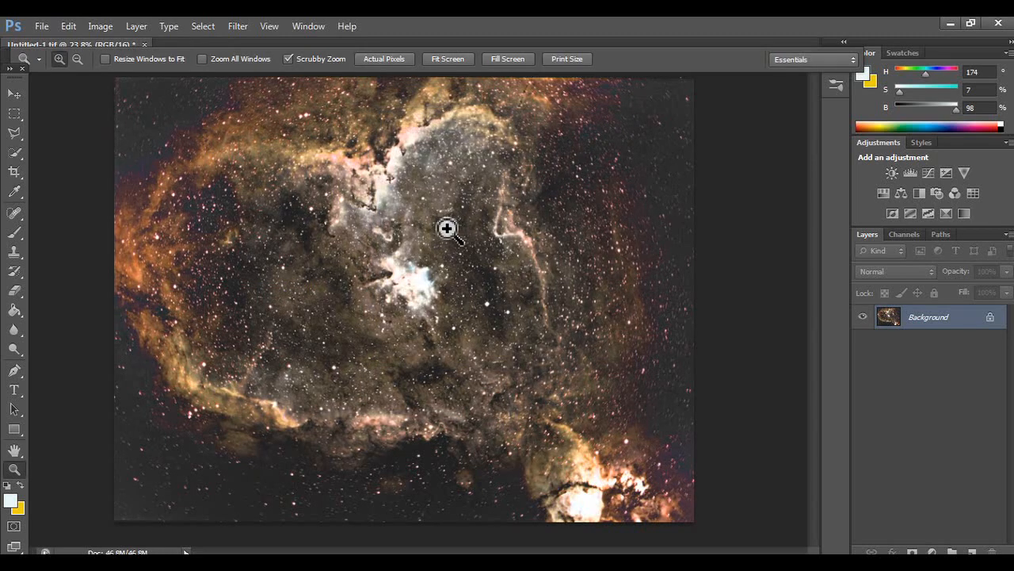
# - Try a Selective Color adjustment on the Greens with Cyan +97, Magenta, Yellow and Black +100 and the Absolute method, and undo it
pyautogui.click(107, 26)
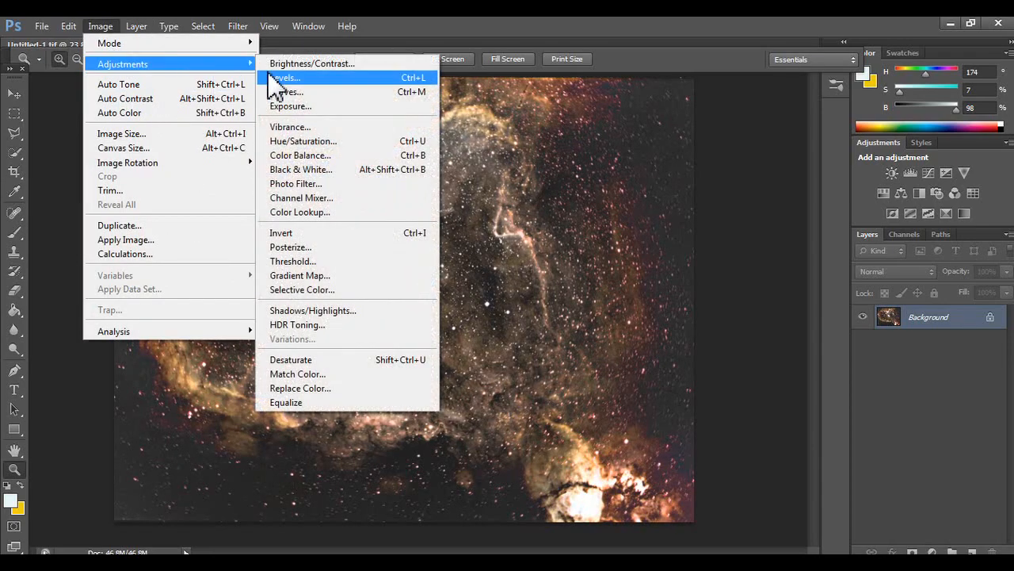
pyautogui.click(351, 289)
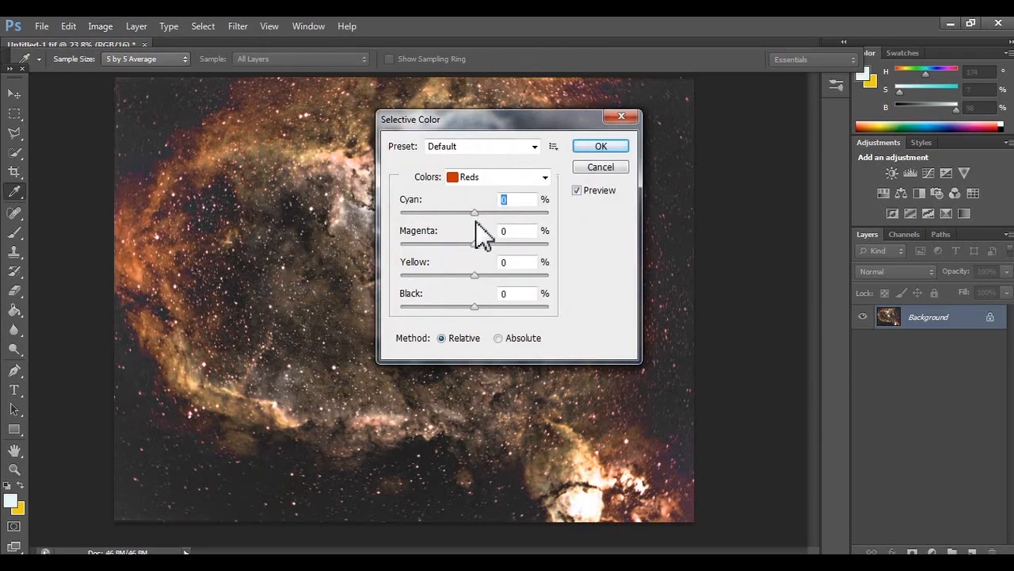
pyautogui.click(489, 177)
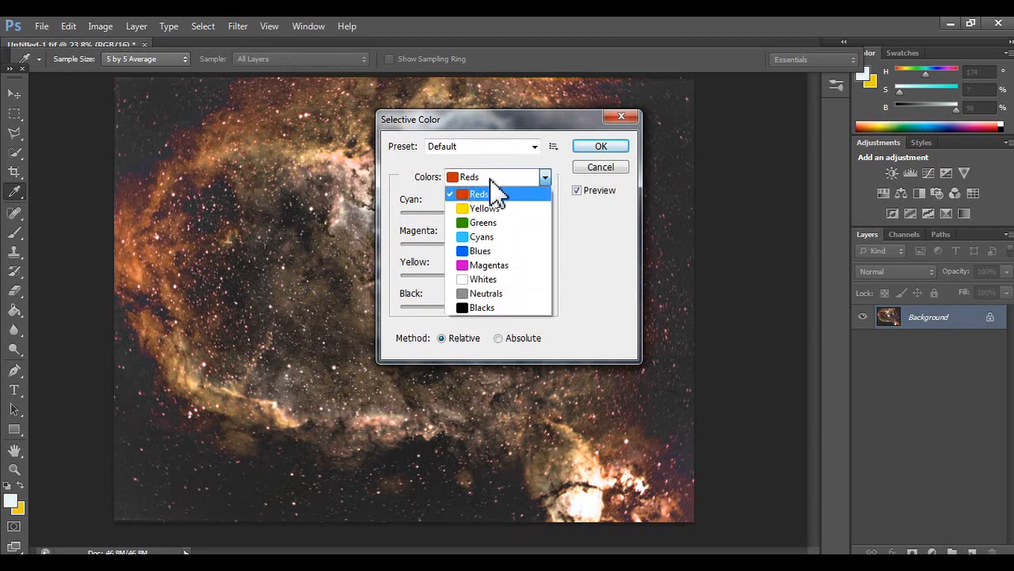
pyautogui.click(486, 220)
pyautogui.moveTo(482, 213); pyautogui.dragTo(543, 214)
pyautogui.moveTo(469, 245); pyautogui.dragTo(598, 248)
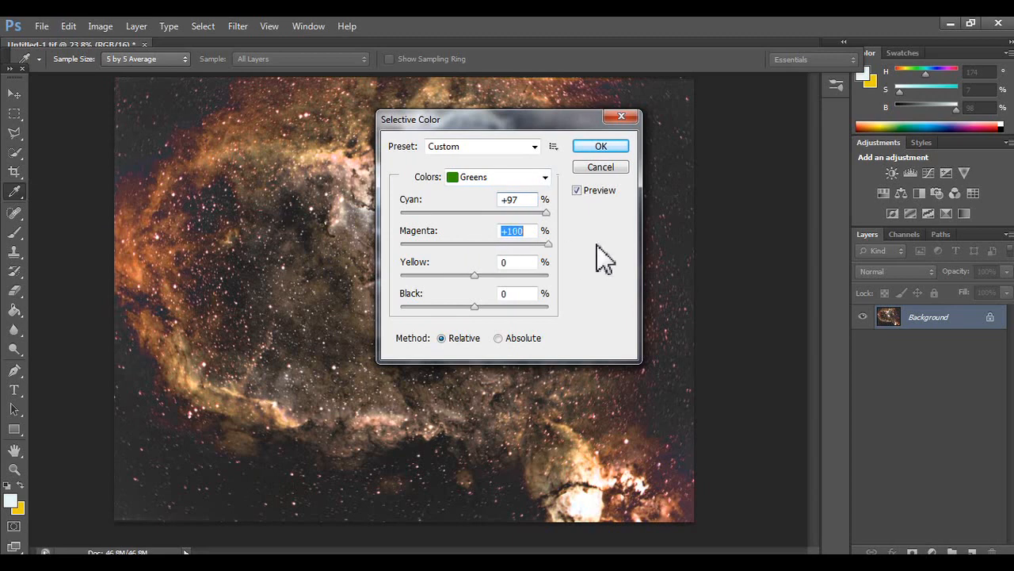
pyautogui.moveTo(475, 275); pyautogui.dragTo(555, 277)
pyautogui.moveTo(474, 307); pyautogui.dragTo(558, 313)
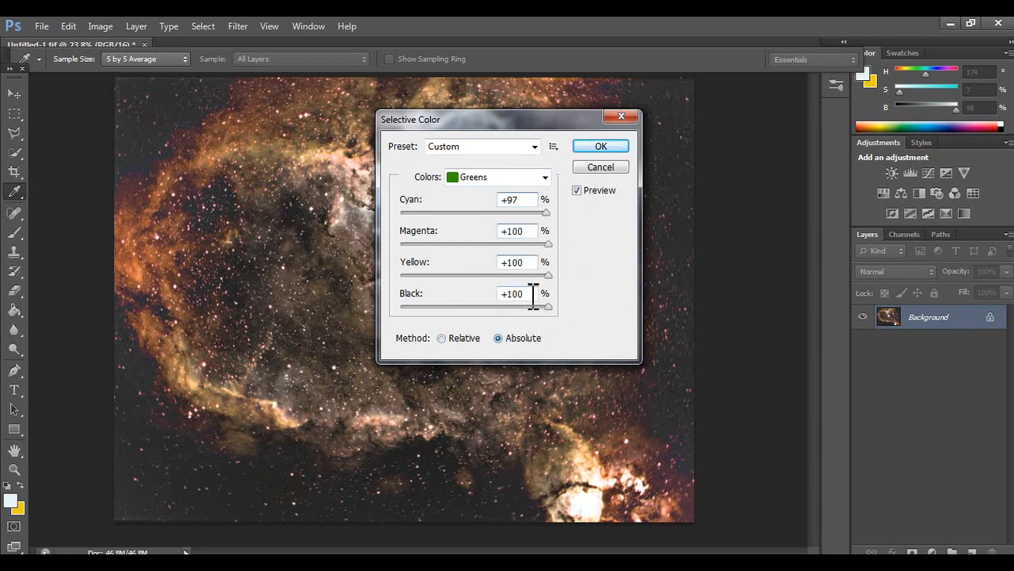
pyautogui.click(612, 146)
pyautogui.press('z')
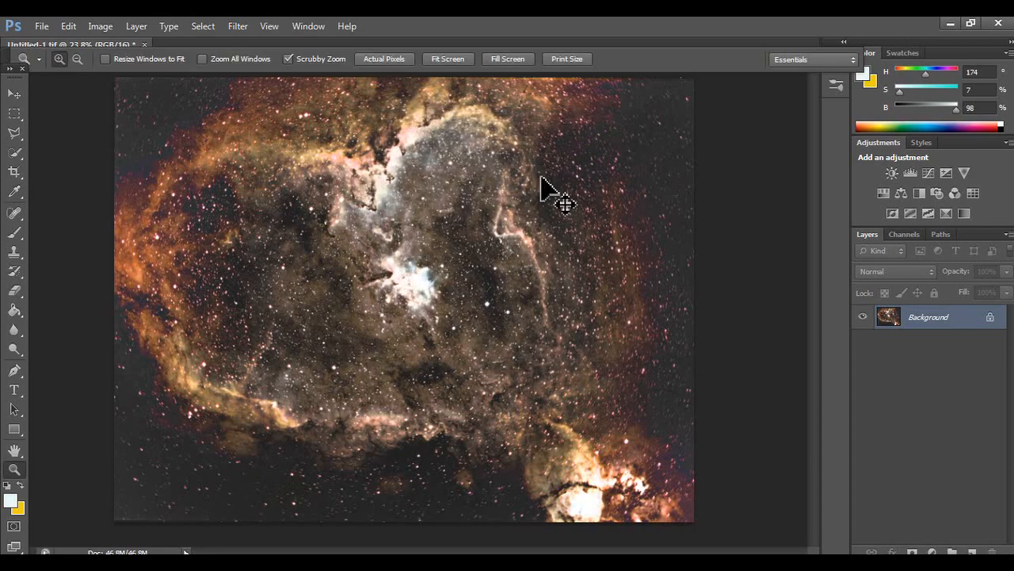
# - Try a Shadows/Highlights adjustment on the Background with Shadows 71% and Highlights 86%, and undo it
pyautogui.click(137, 26)
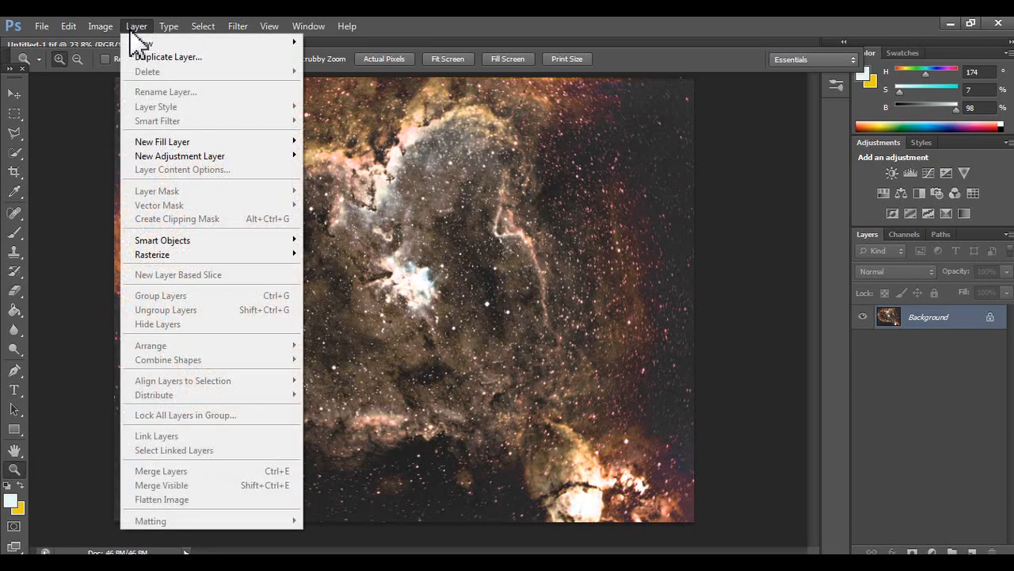
pyautogui.moveTo(100, 26)
pyautogui.moveTo(219, 65)
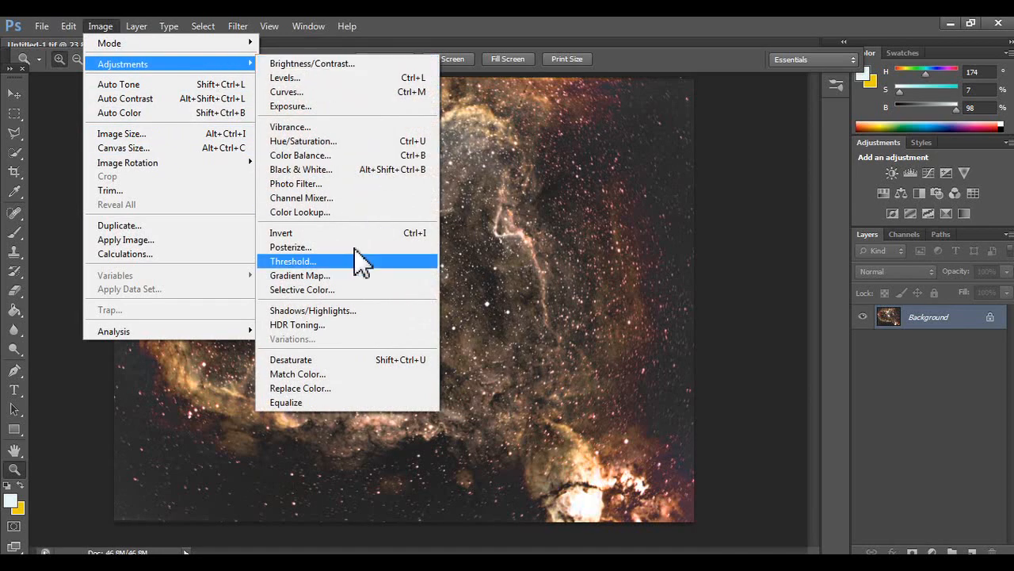
pyautogui.click(343, 313)
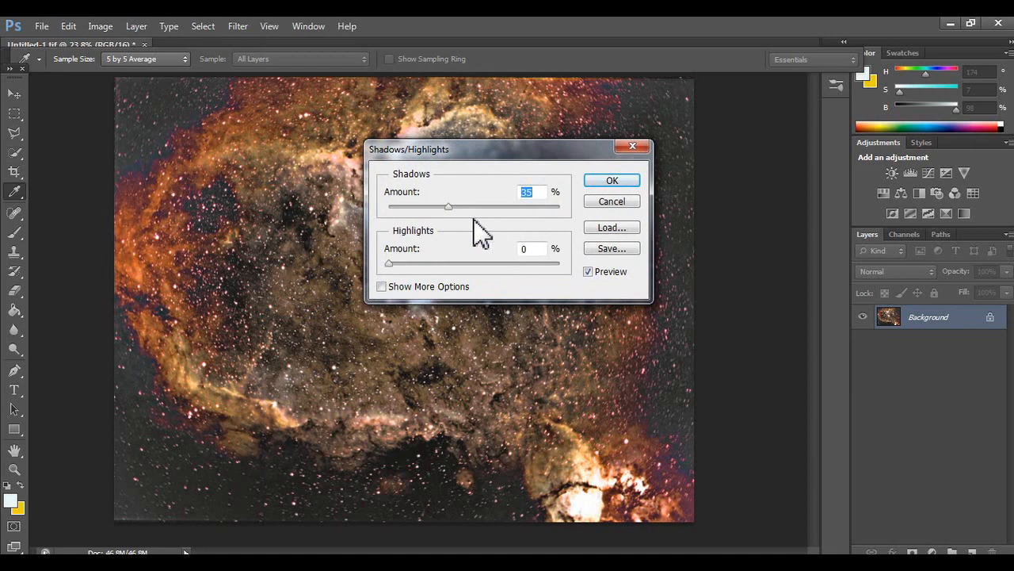
pyautogui.moveTo(454, 206)
pyautogui.mouseDown()
pyautogui.moveTo(520, 204)
pyautogui.moveTo(450, 212)
pyautogui.mouseUp()
pyautogui.moveTo(393, 265); pyautogui.dragTo(536, 251)
pyautogui.moveTo(451, 206); pyautogui.dragTo(511, 207)
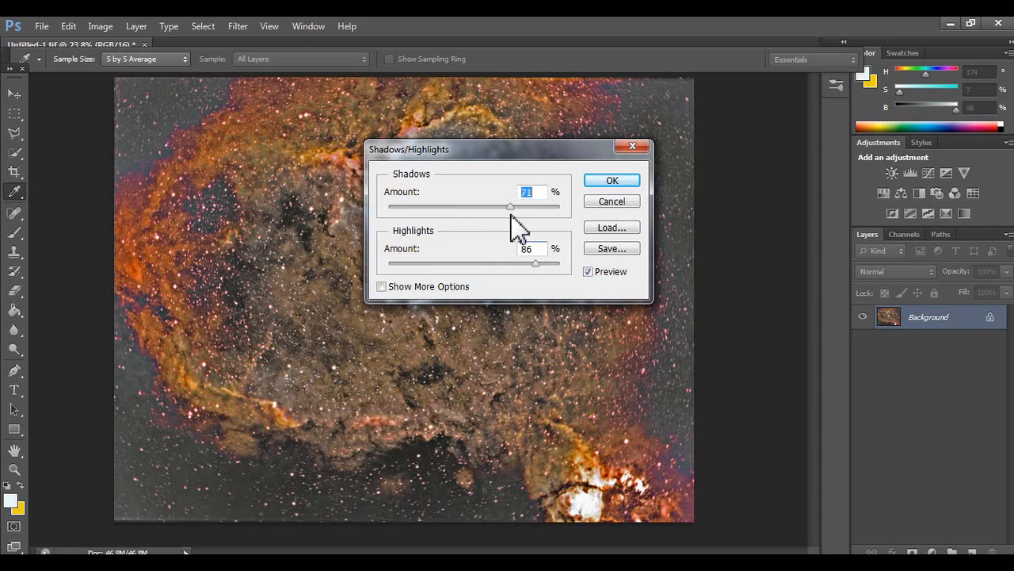
pyautogui.click(612, 182)
pyautogui.press('z')
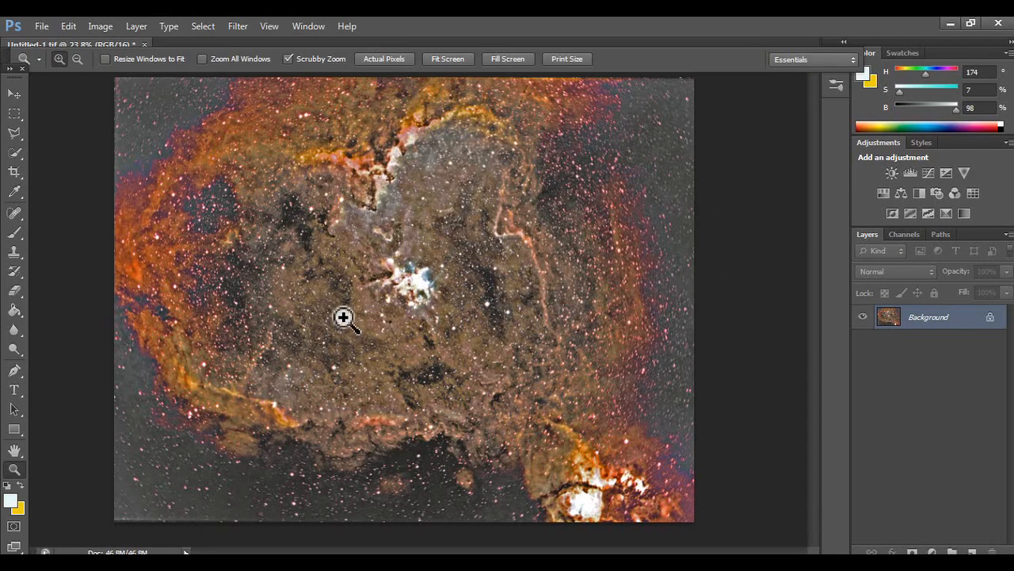
pyautogui.hotkey('ctrl', 'z')
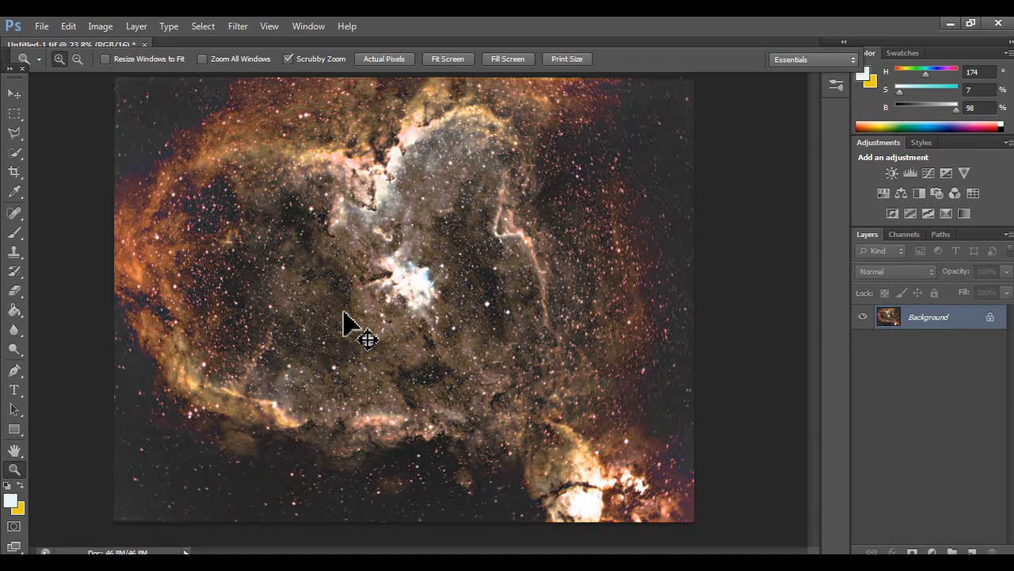
# - Try HDR Toning with an Edge Glow radius of 282 px and strength of about 1.26, and undo it
pyautogui.click(115, 27)
pyautogui.moveTo(164, 67)
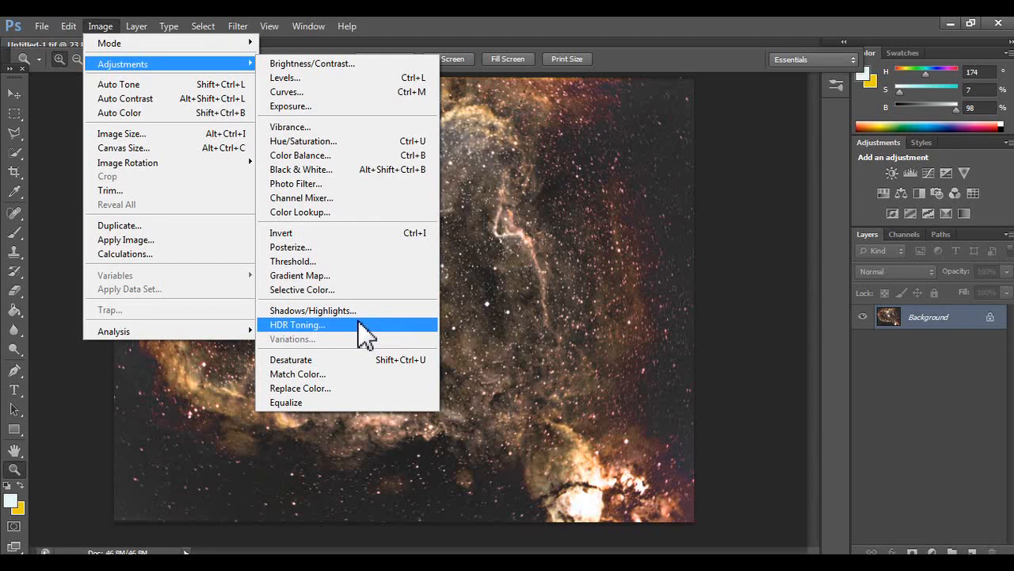
pyautogui.click(358, 324)
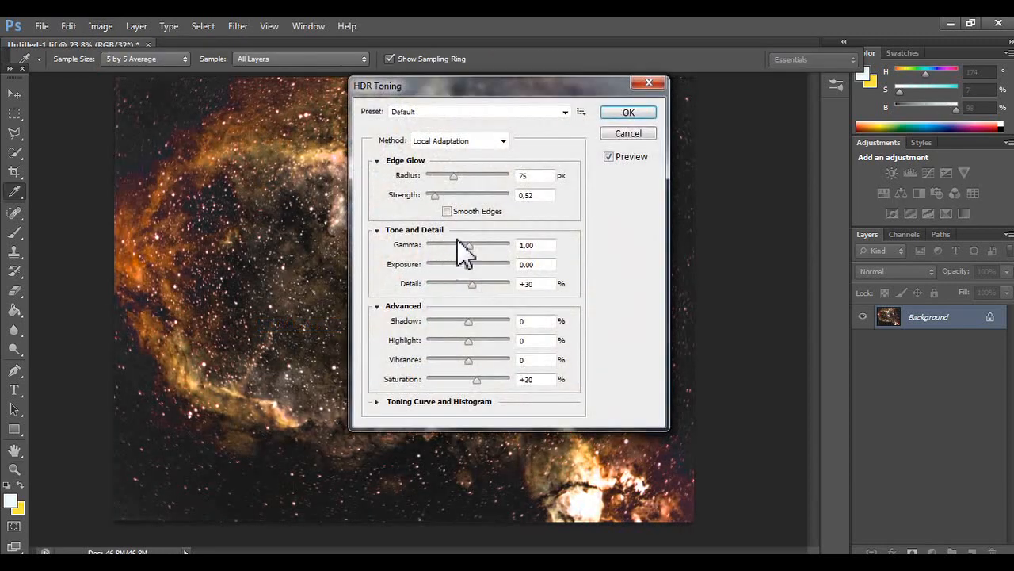
pyautogui.moveTo(457, 175); pyautogui.dragTo(498, 175)
pyautogui.moveTo(435, 196); pyautogui.dragTo(446, 210)
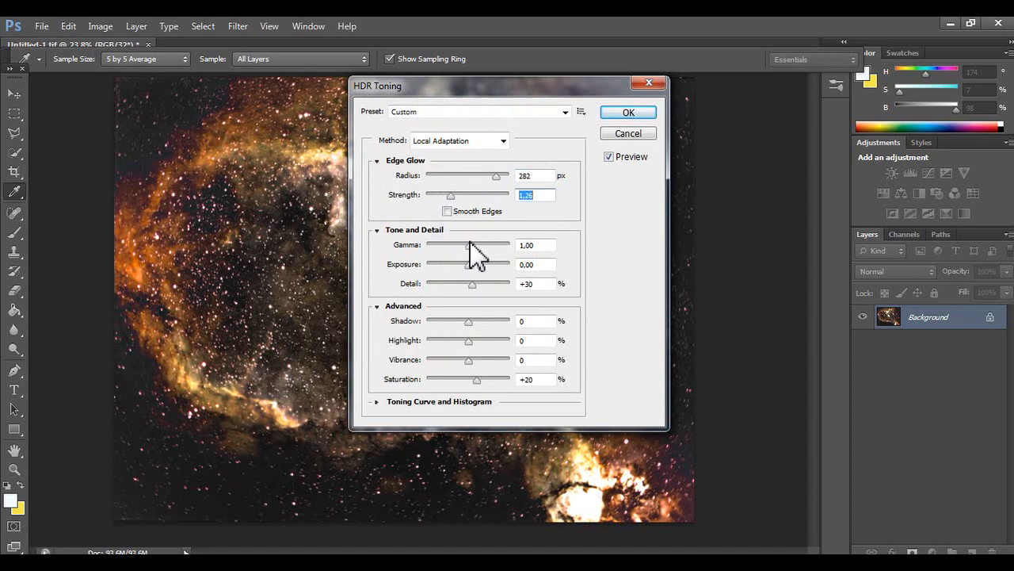
pyautogui.click(626, 113)
pyautogui.press('z')
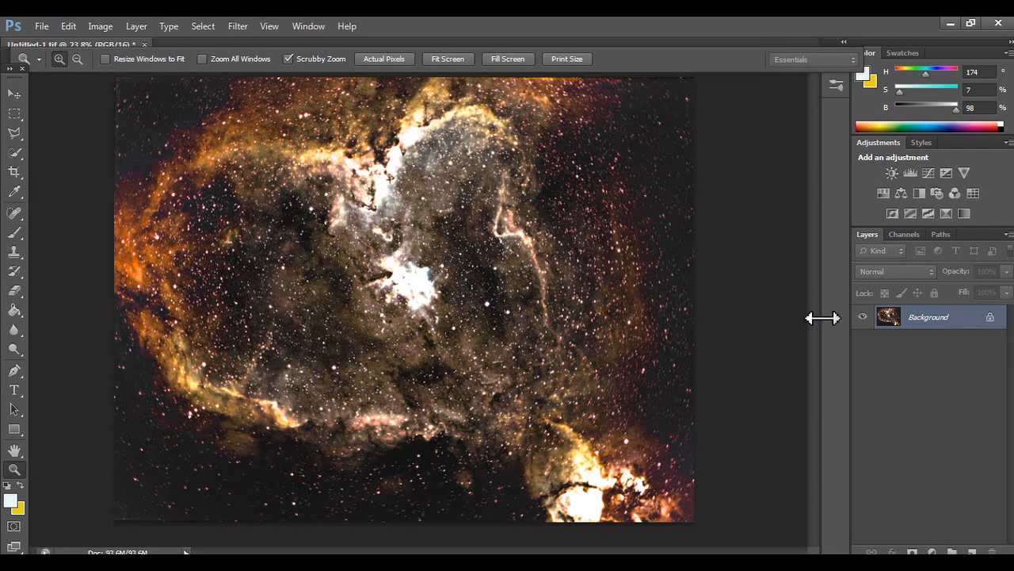
pyautogui.moveTo(932, 327); pyautogui.dragTo(958, 411)
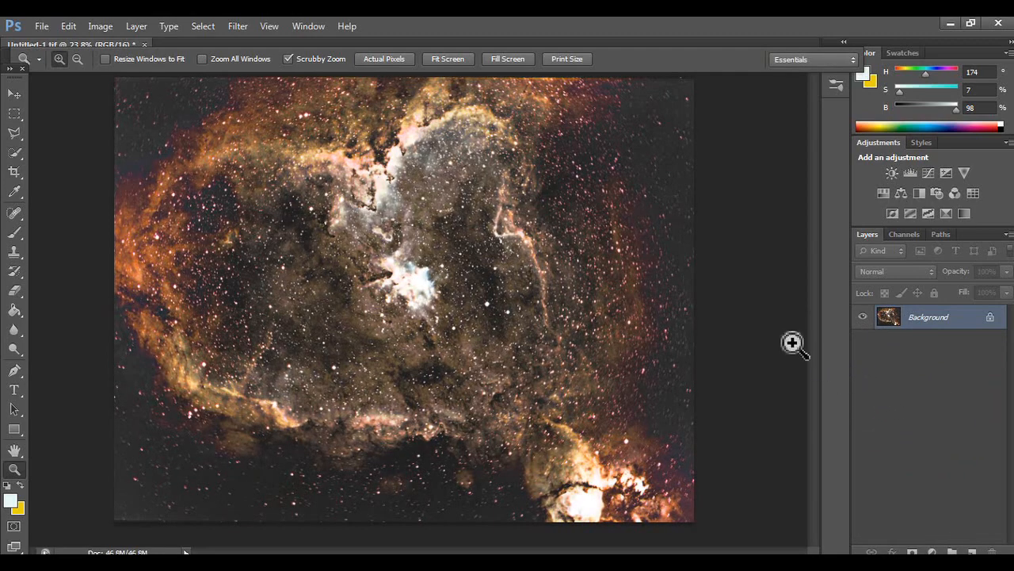
# - Apply Auto Tone and Auto Contrast to the nebula image
pyautogui.click(107, 27)
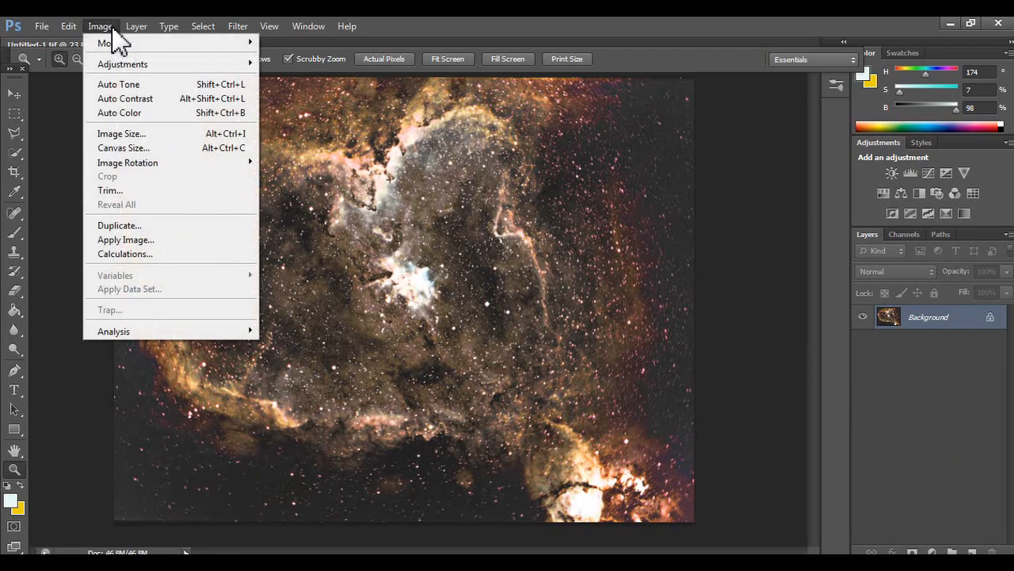
pyautogui.moveTo(208, 65)
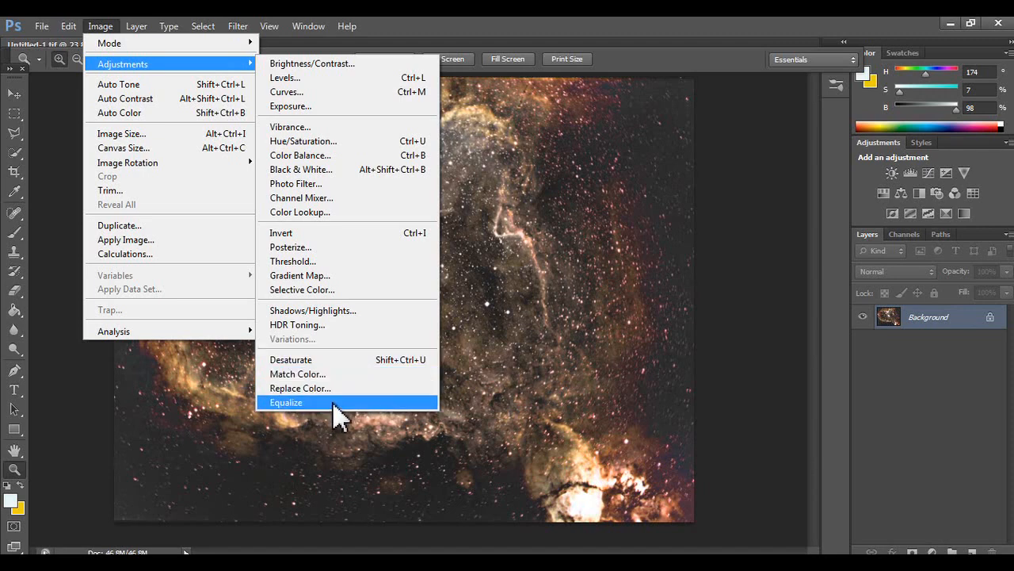
pyautogui.click(233, 85)
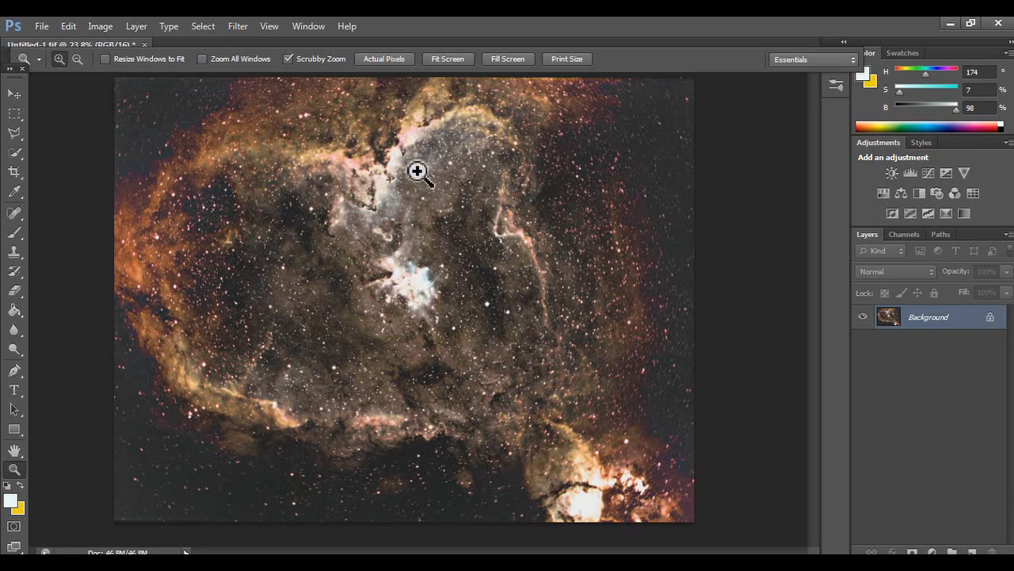
pyautogui.click(137, 29)
pyautogui.moveTo(100, 26)
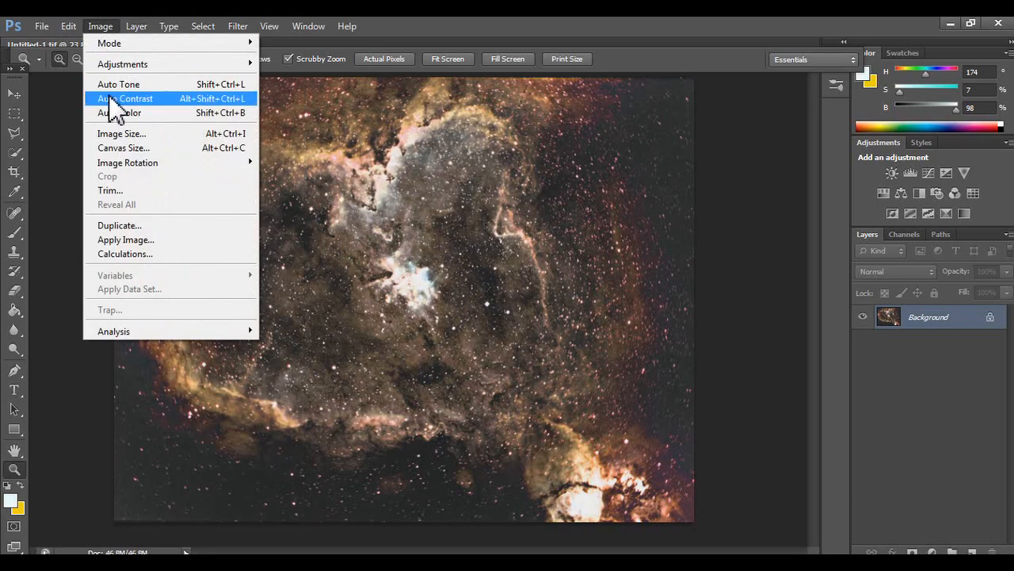
pyautogui.click(164, 99)
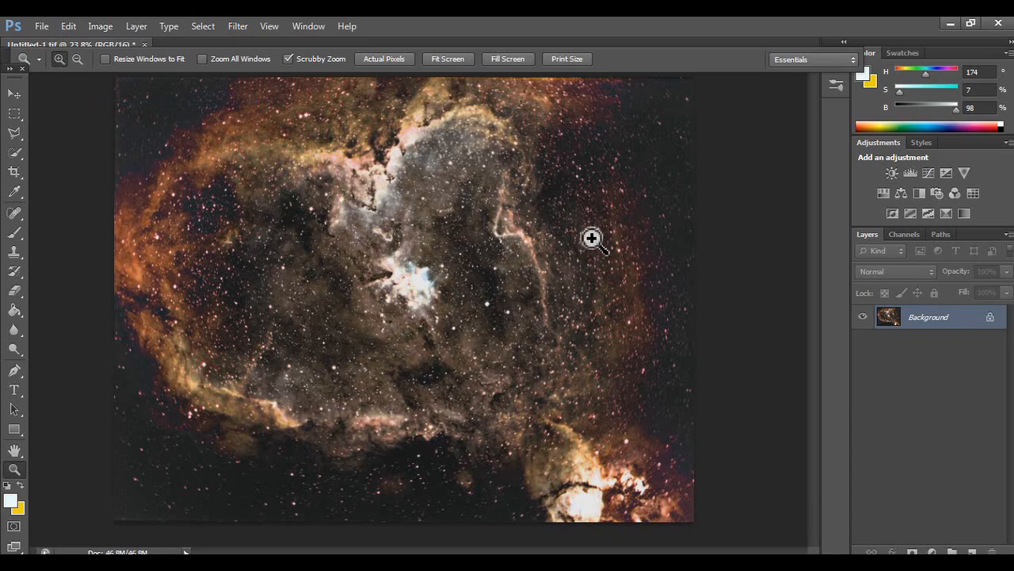
# - Examine the stars near the nebula's right edge at 300% magnification and fit the whole image back on screen
pyautogui.click(625, 250)
pyautogui.click(625, 250)
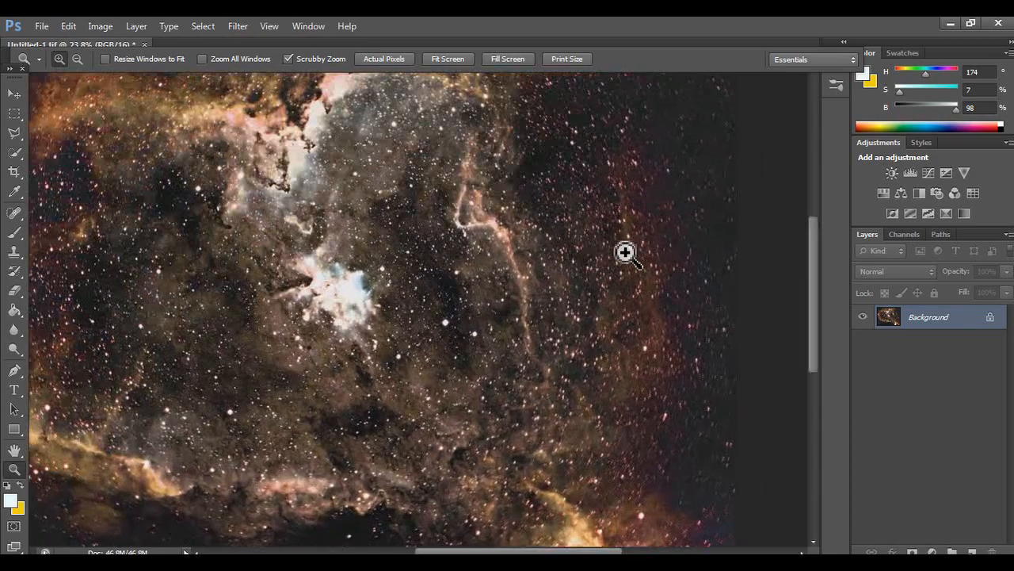
pyautogui.click(626, 251)
pyautogui.click(625, 251)
pyautogui.click(625, 251)
pyautogui.click(626, 251)
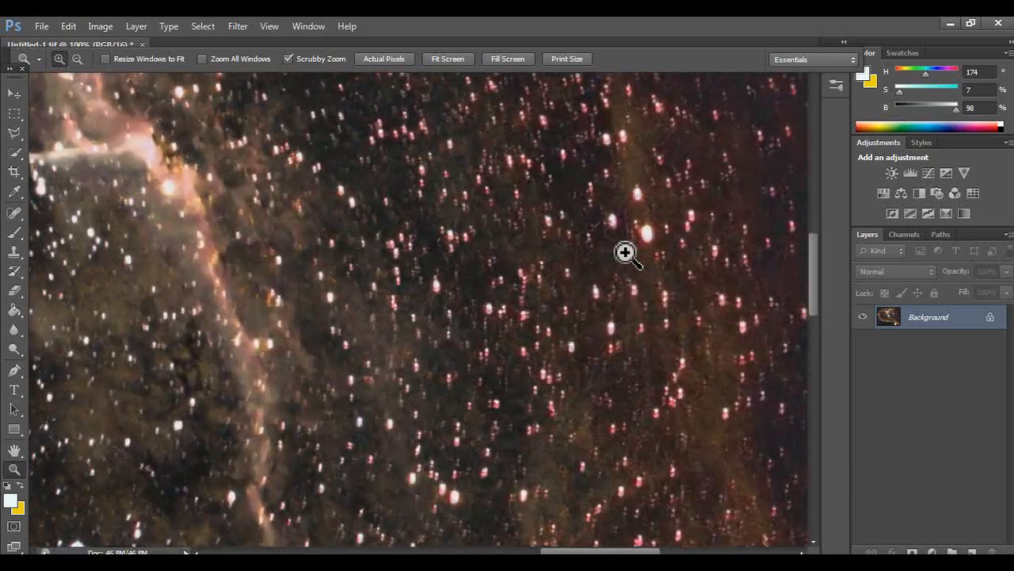
pyautogui.click(625, 251)
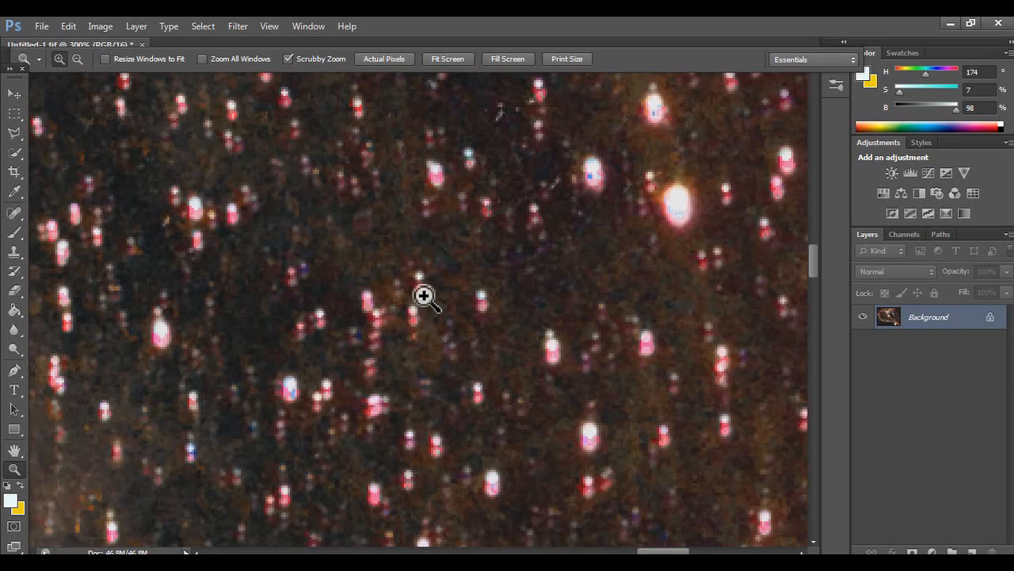
pyautogui.rightClick(481, 317)
pyautogui.click(495, 338)
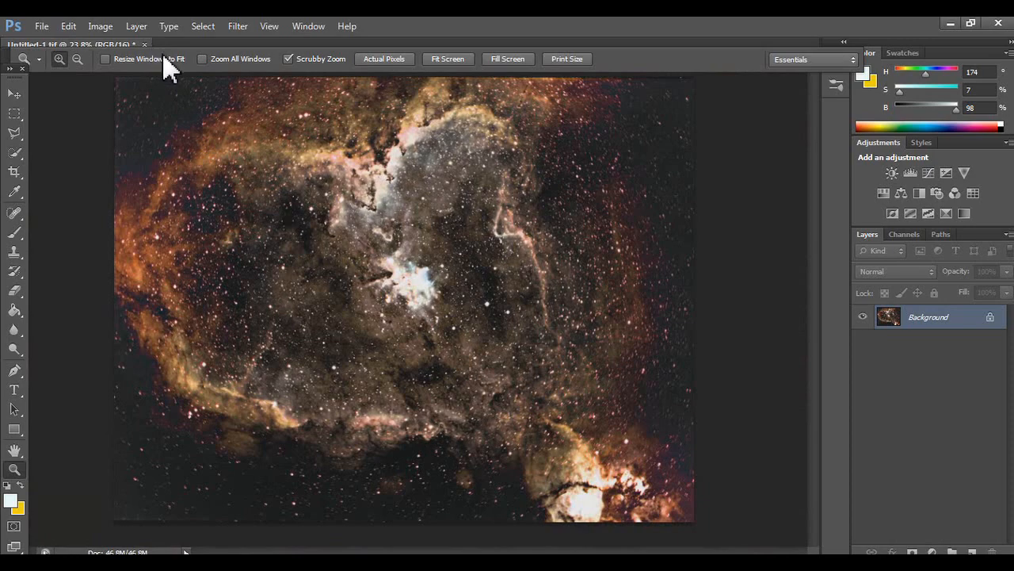
# - Apply Auto Color to the nebula image
pyautogui.click(238, 26)
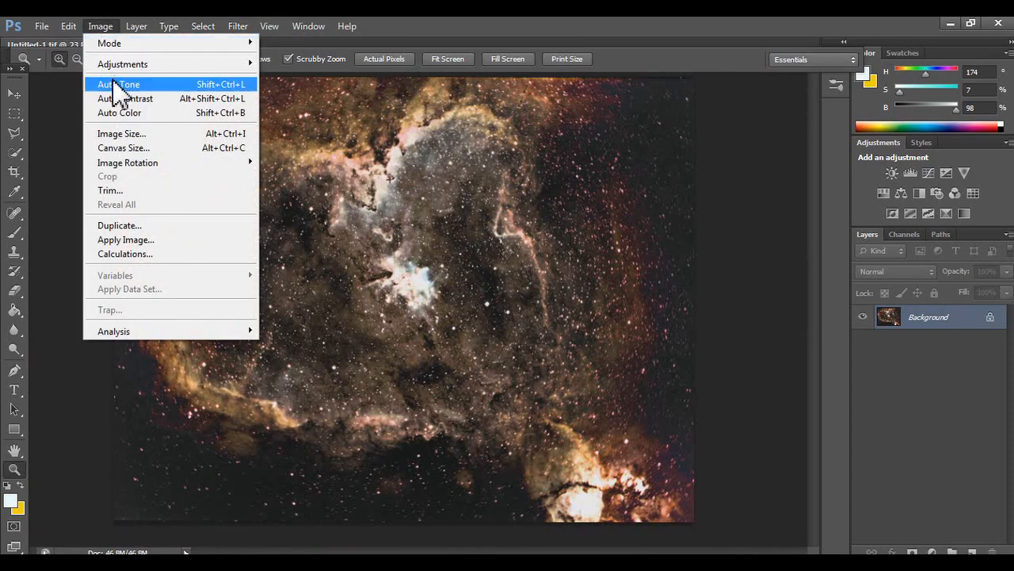
pyautogui.moveTo(109, 48)
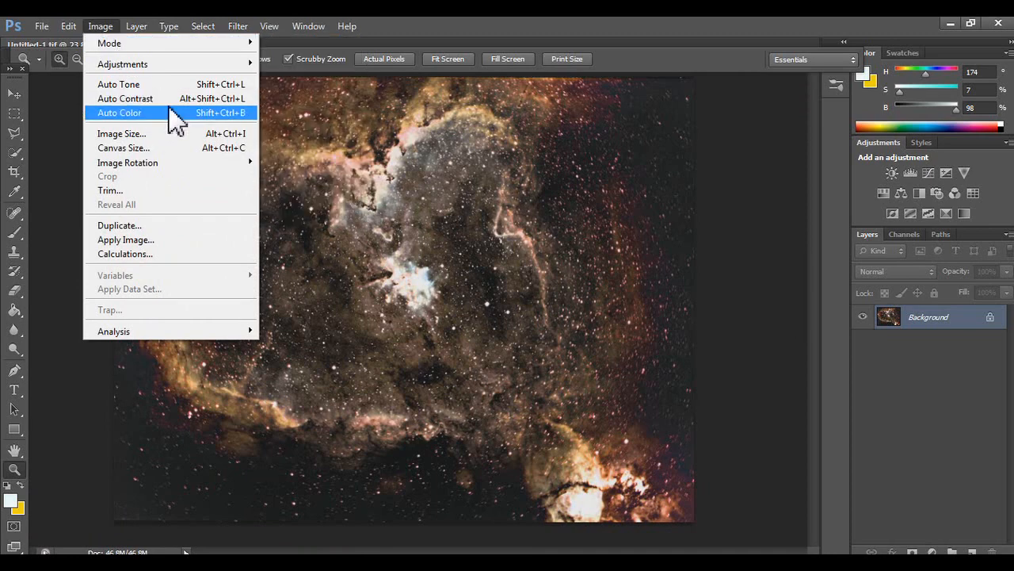
pyautogui.click(173, 113)
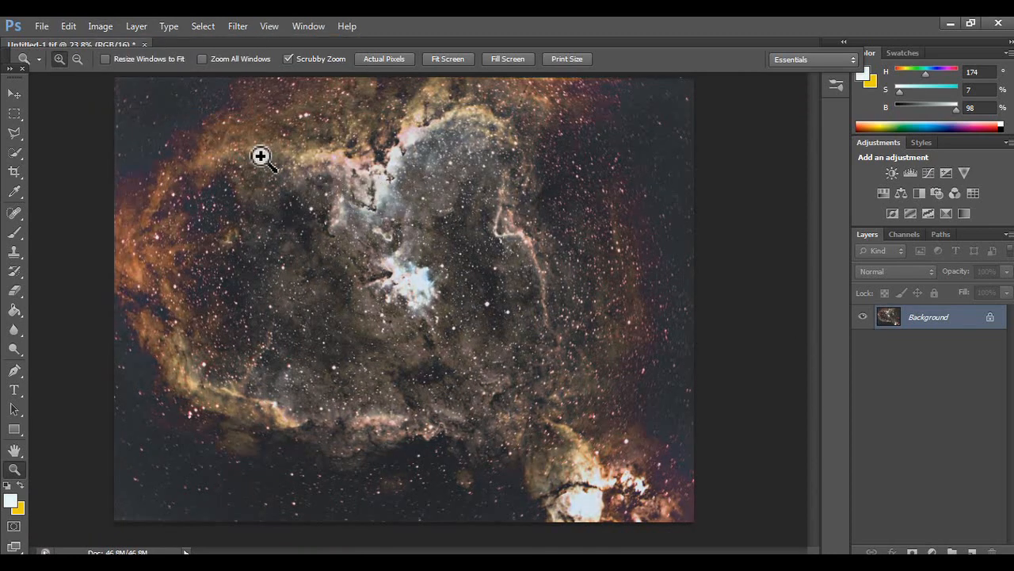
# - Try resizing the image to 500 pixels wide with constrained proportions and inspect the detail of the reduced image up close
pyautogui.click(136, 29)
pyautogui.moveTo(100, 30)
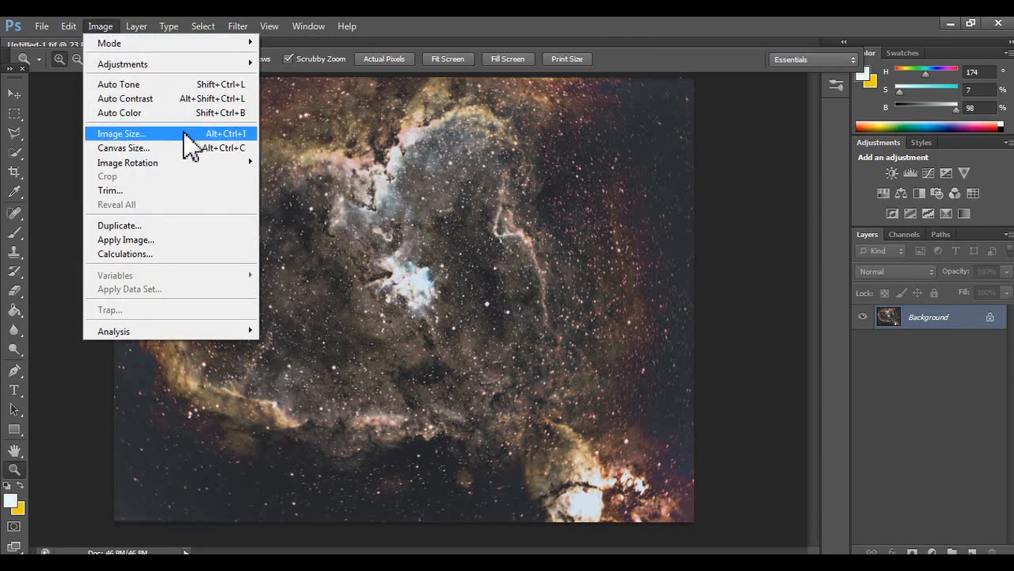
pyautogui.click(185, 133)
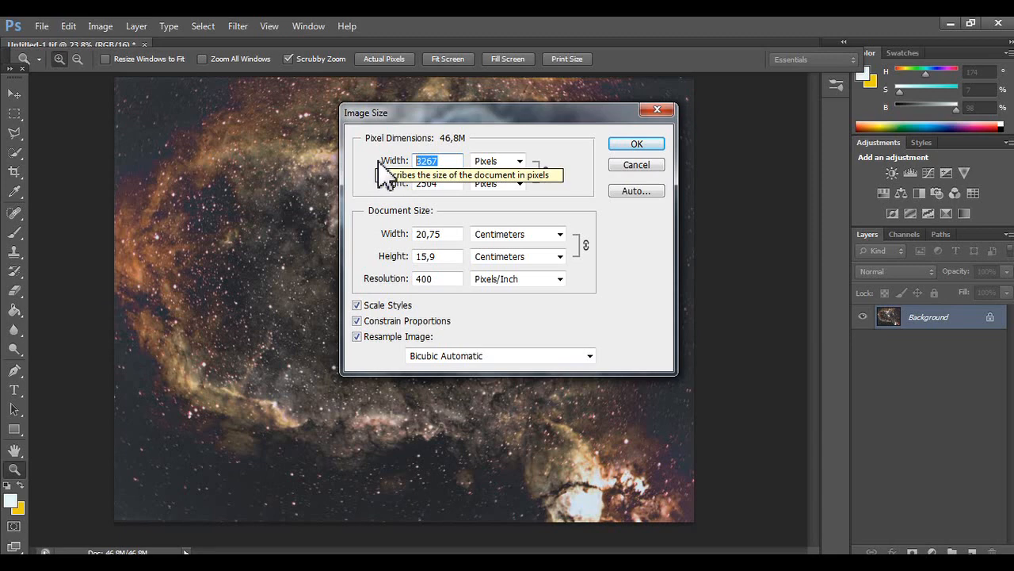
pyautogui.write('500')
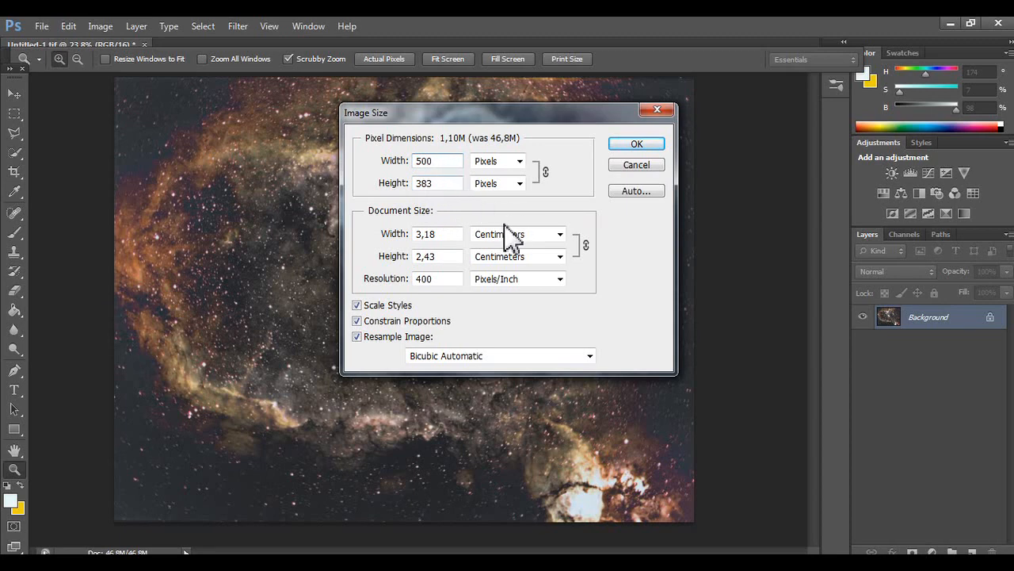
pyautogui.click(638, 144)
pyautogui.moveTo(380, 322); pyautogui.dragTo(380, 323)
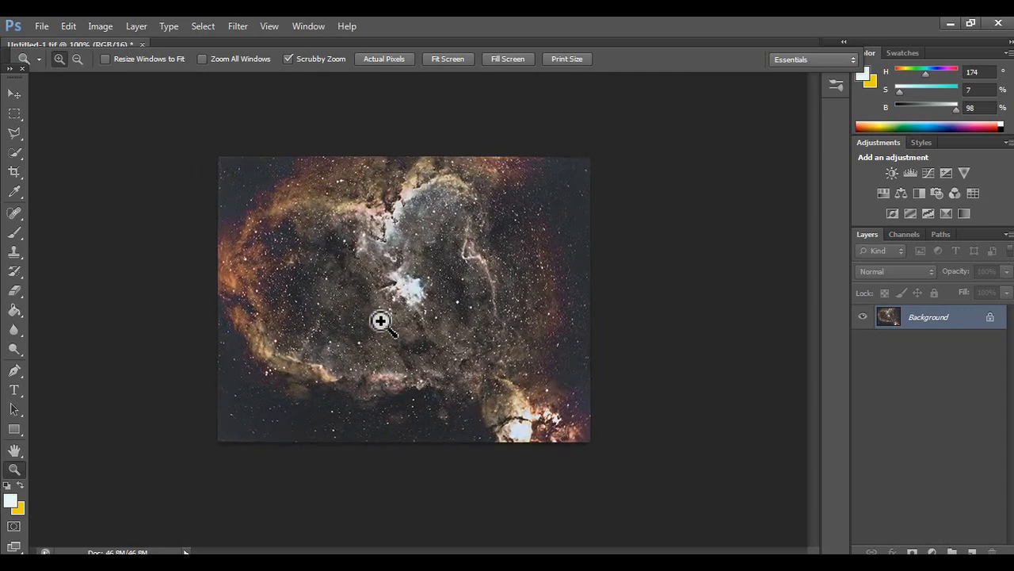
pyautogui.click(407, 315)
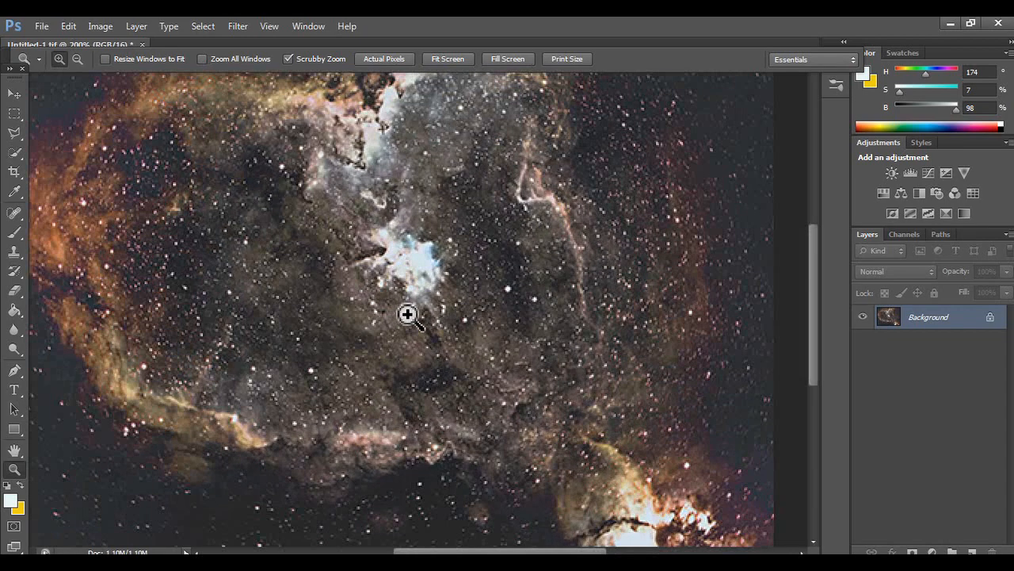
pyautogui.rightClick(407, 314)
pyautogui.click(434, 324)
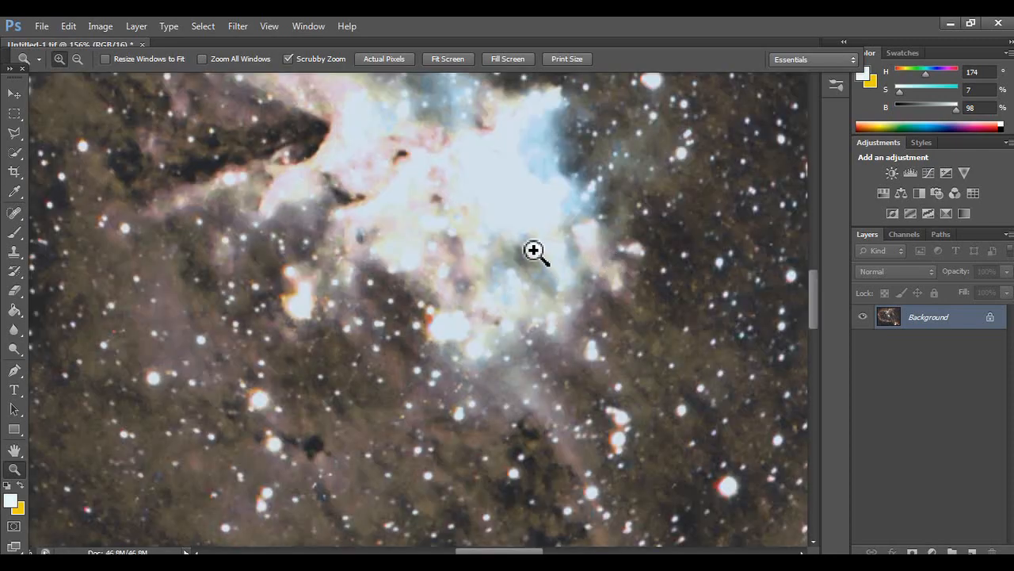
# - Fit the whole nebula image on screen and look over the Canvas Size settings without changing them
pyautogui.rightClick(534, 250)
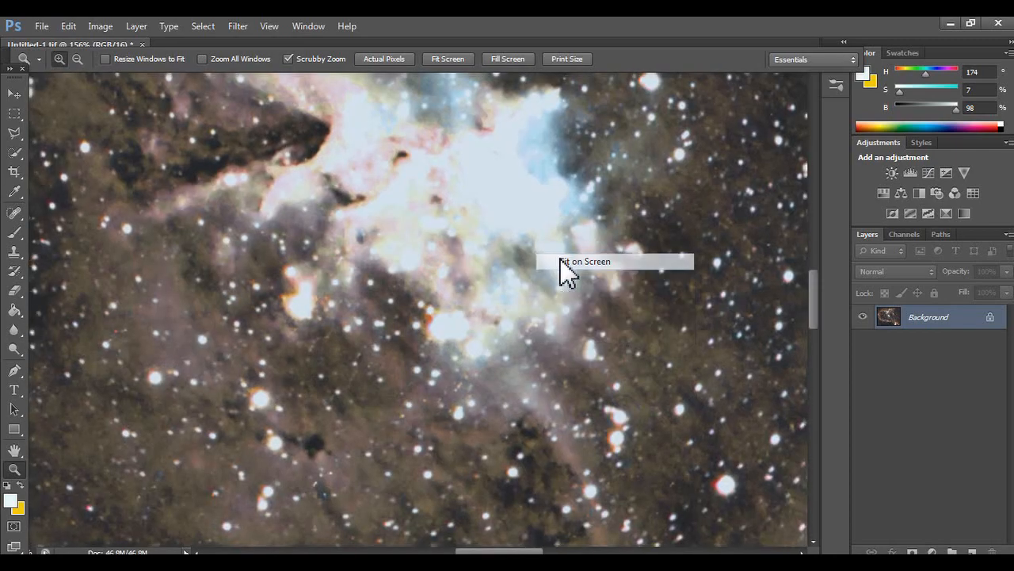
pyautogui.click(566, 266)
pyautogui.click(135, 28)
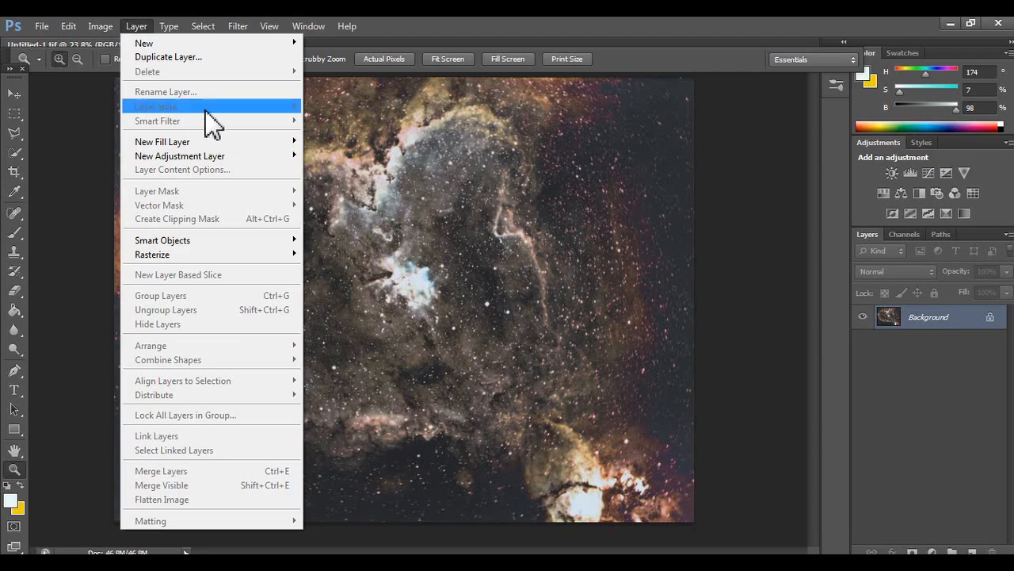
pyautogui.moveTo(100, 26)
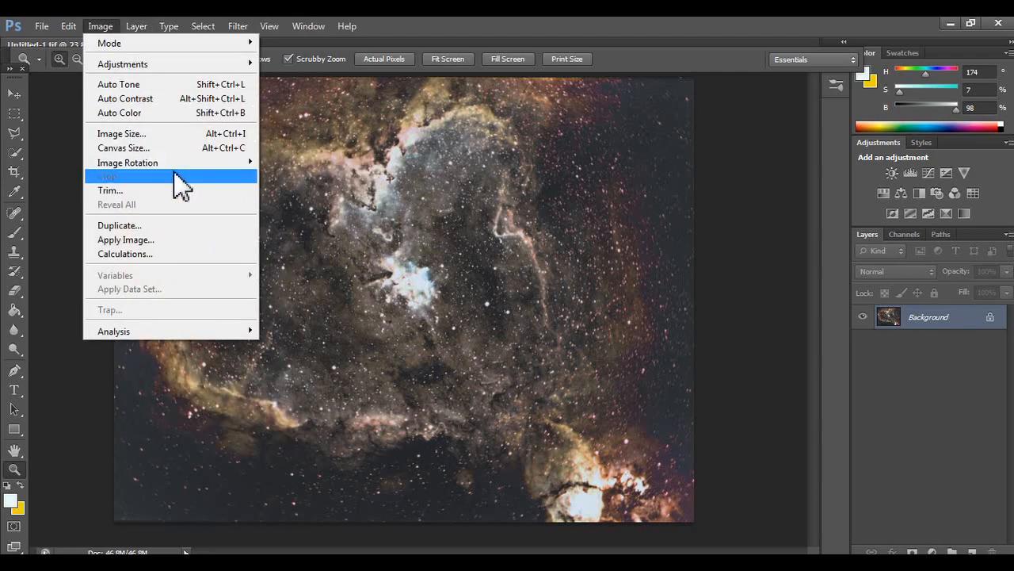
pyautogui.moveTo(177, 168)
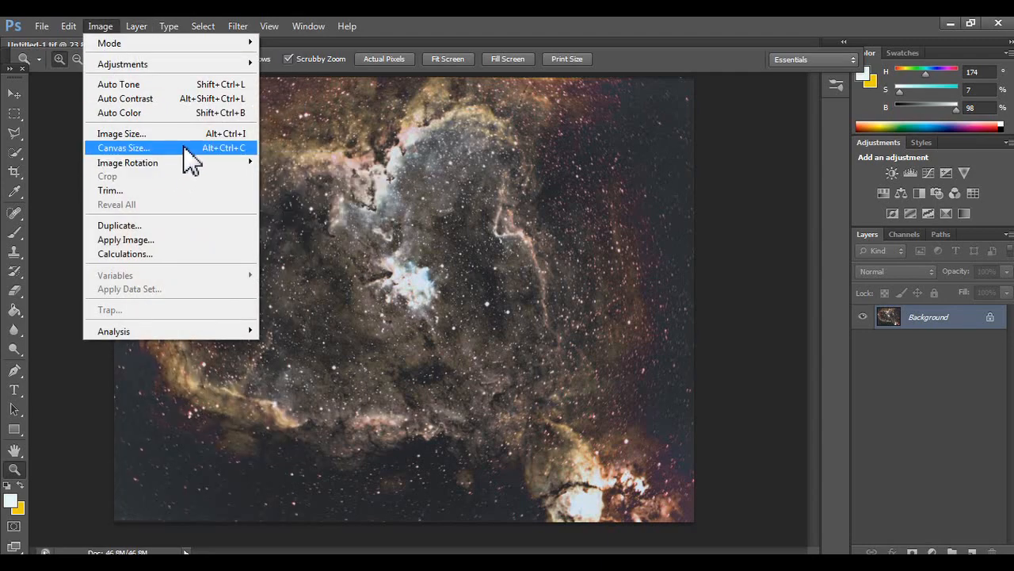
pyautogui.click(183, 148)
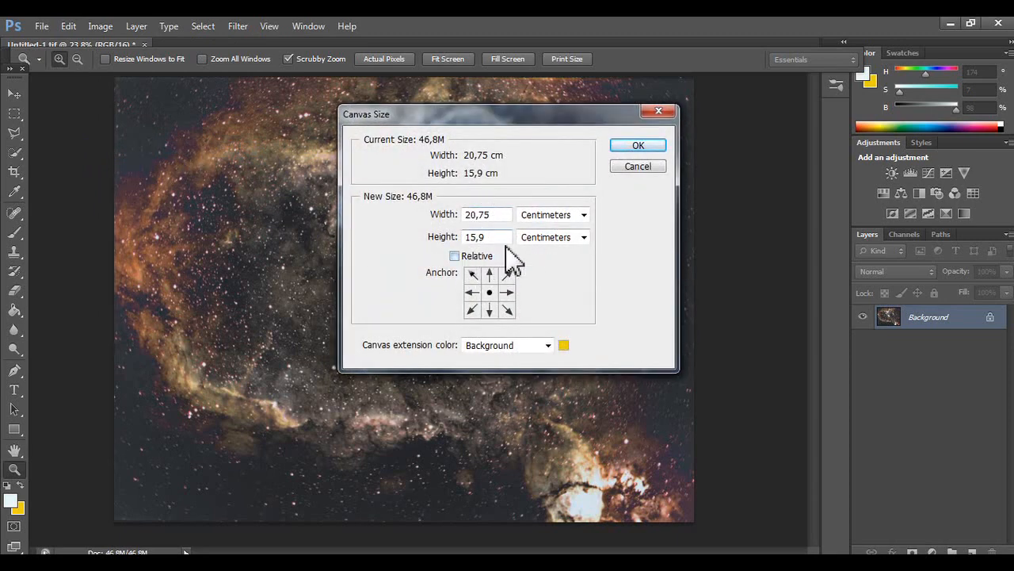
pyautogui.click(634, 165)
# - Flip the canvas of the nebula image horizontally
pyautogui.click(136, 29)
pyautogui.click(80, 32)
pyautogui.click(95, 27)
pyautogui.moveTo(220, 164)
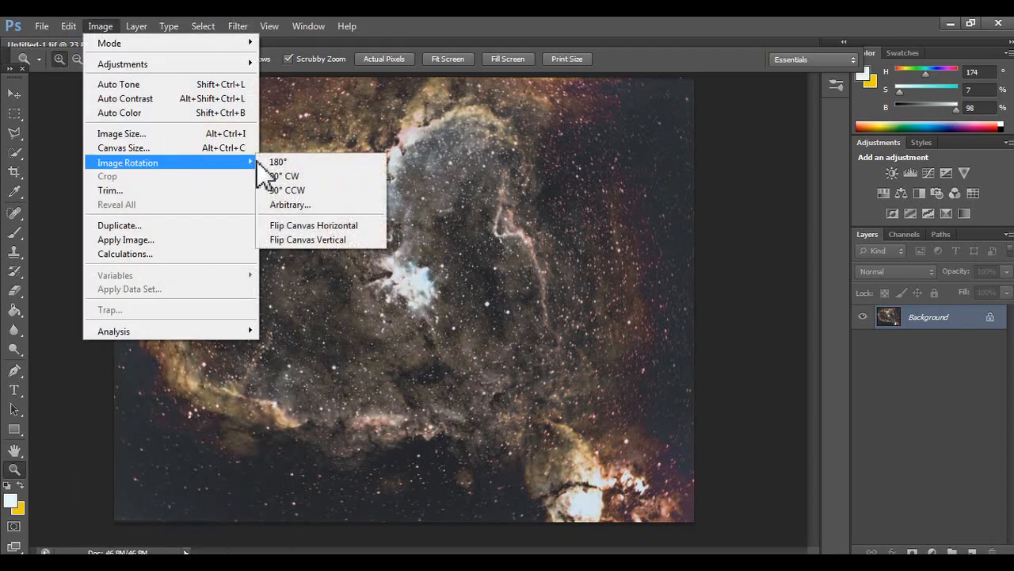
pyautogui.click(303, 228)
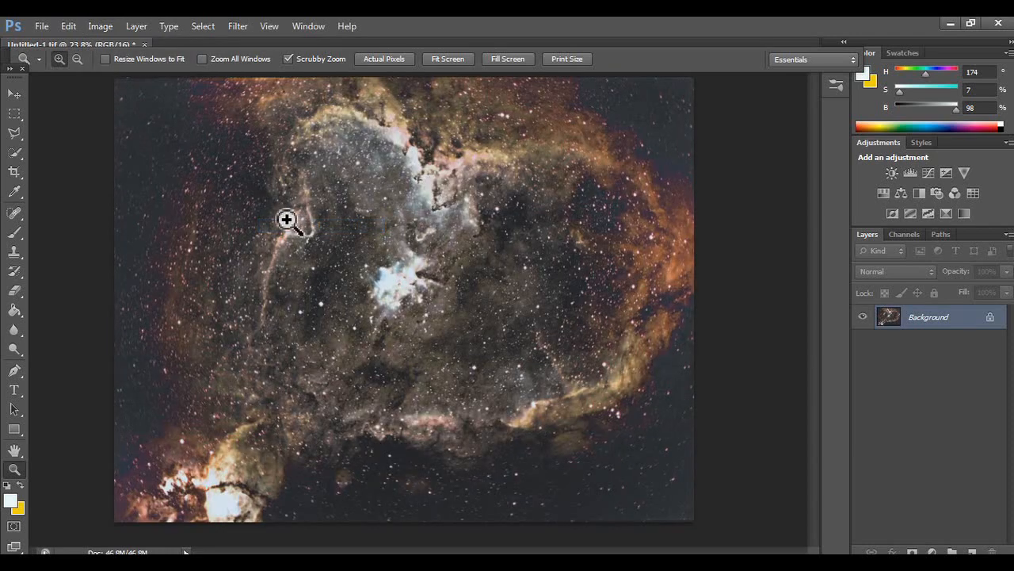
# - Rotate the flipped nebula image by 180°
pyautogui.click(101, 27)
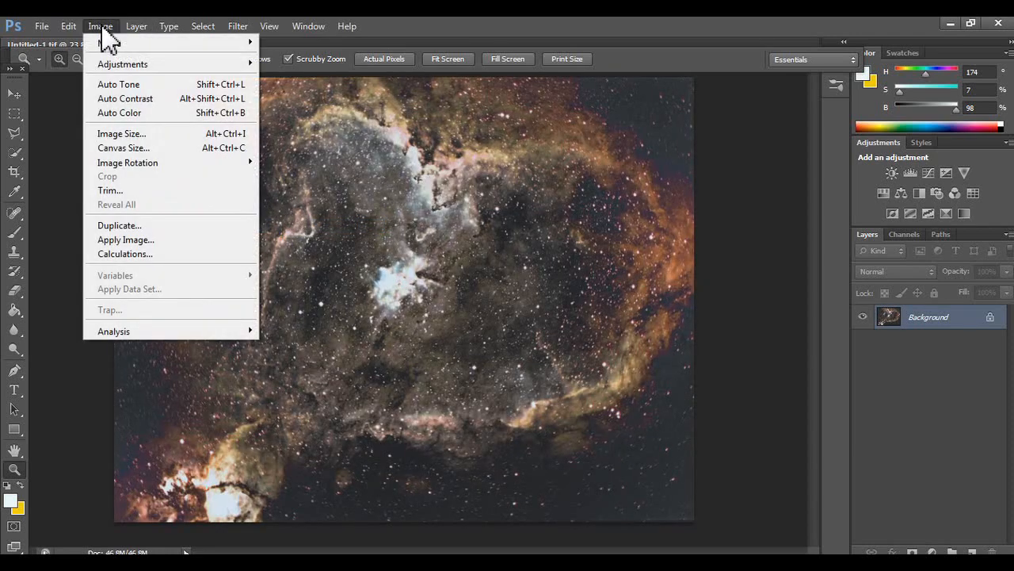
pyautogui.moveTo(170, 162)
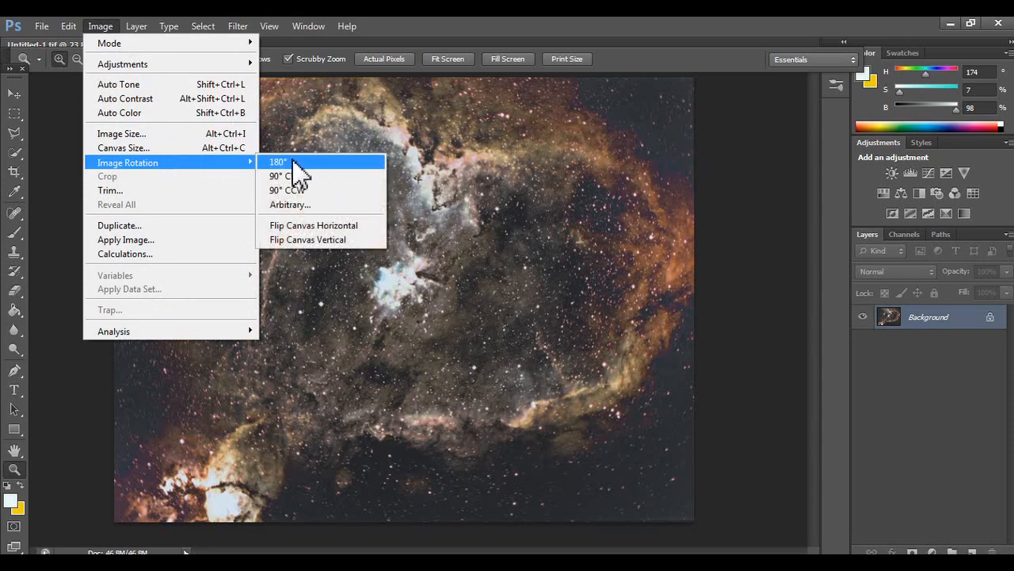
pyautogui.click(297, 164)
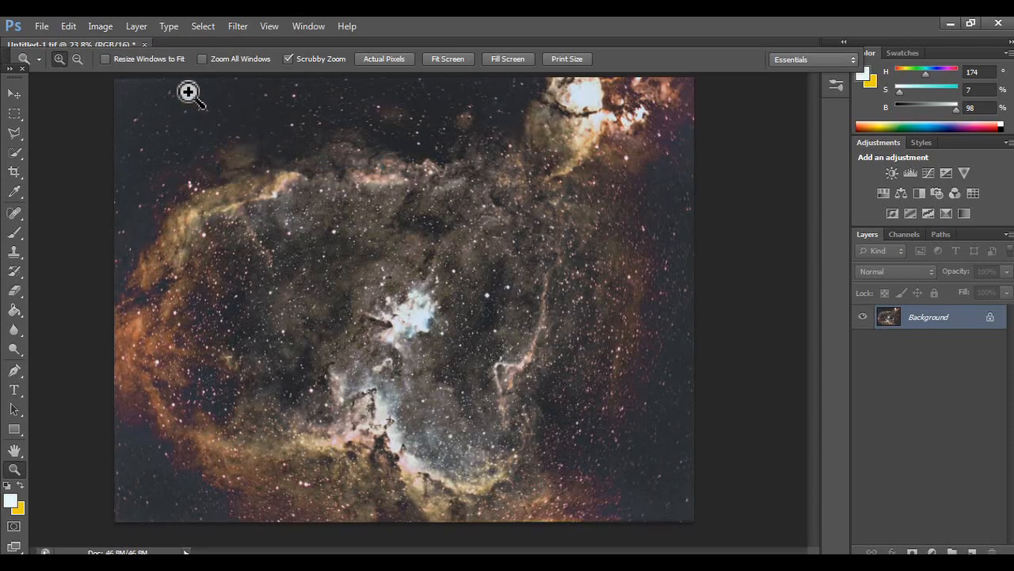
# - Try cropping the image to a small rectangular selection around the nebula's upper-left rim
pyautogui.click(101, 27)
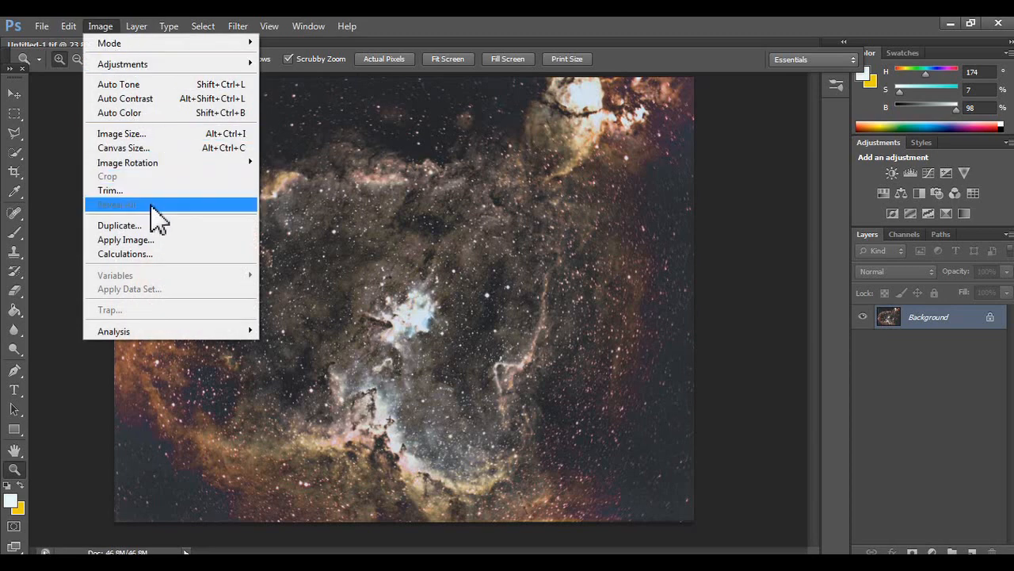
pyautogui.click(330, 222)
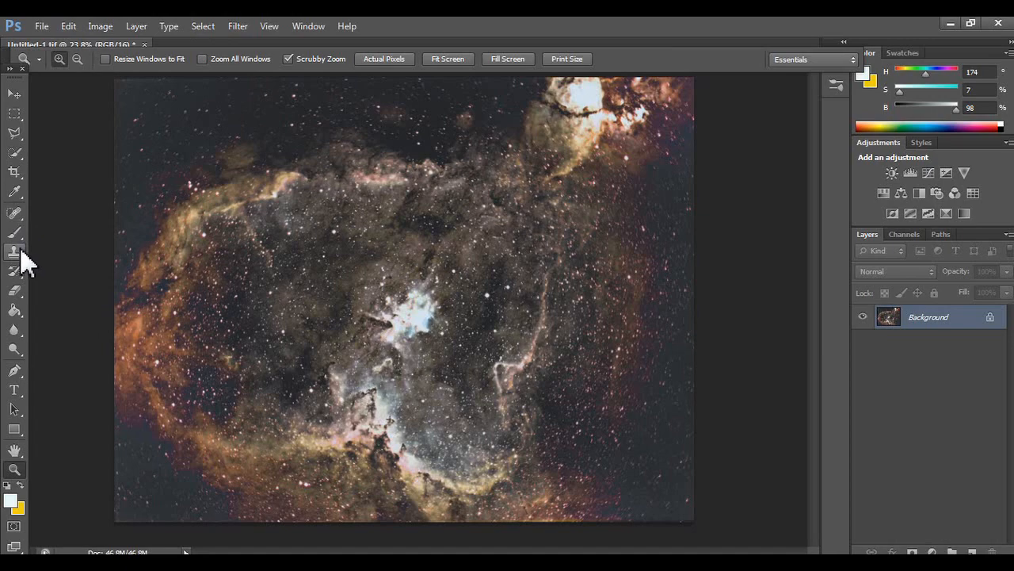
pyautogui.click(15, 115)
pyautogui.moveTo(181, 162); pyautogui.dragTo(252, 219)
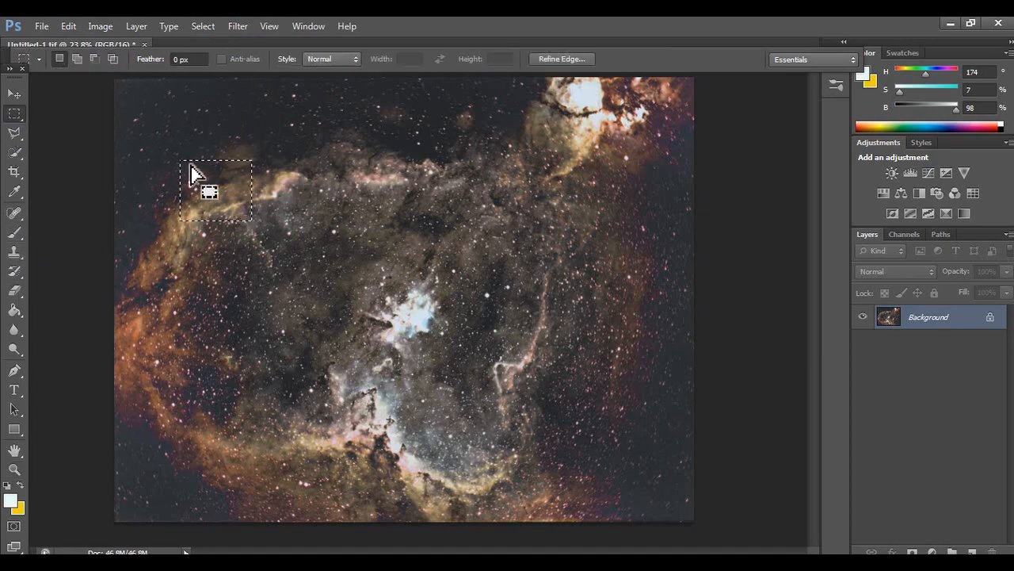
pyautogui.click(118, 26)
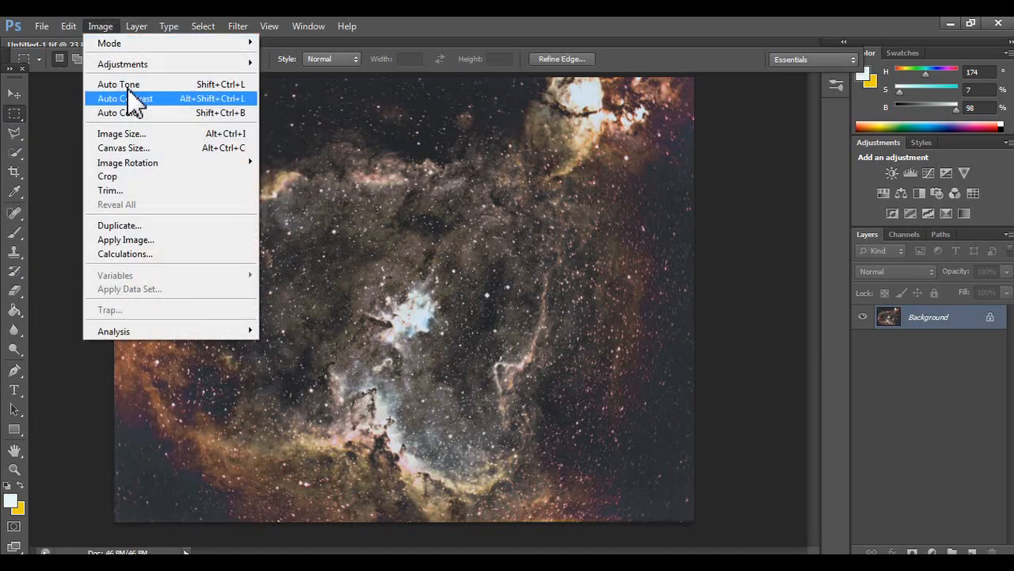
pyautogui.click(150, 177)
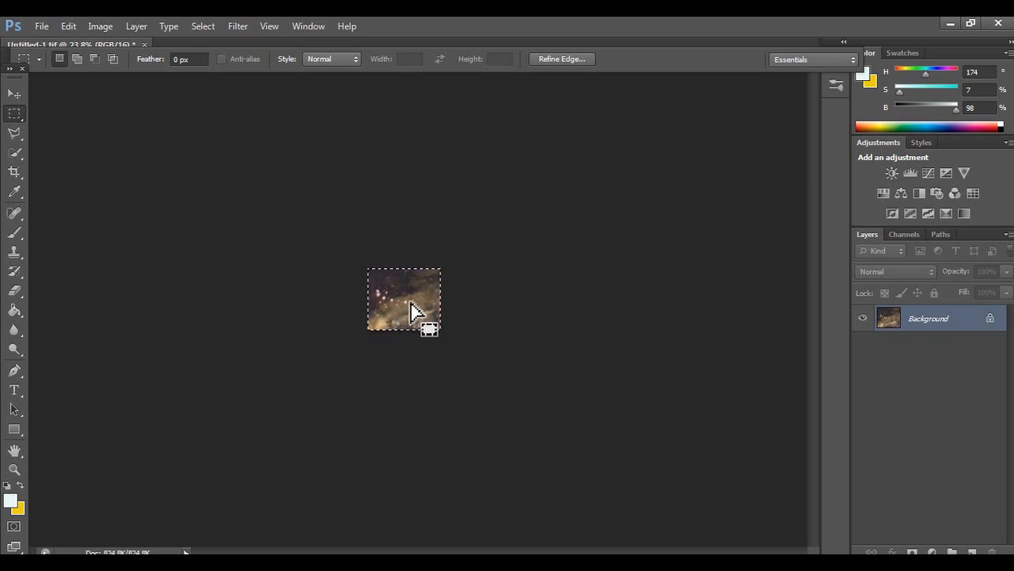
# - Undo the crop and clear the rectangular selection
pyautogui.hotkey('ctrl', 'z')
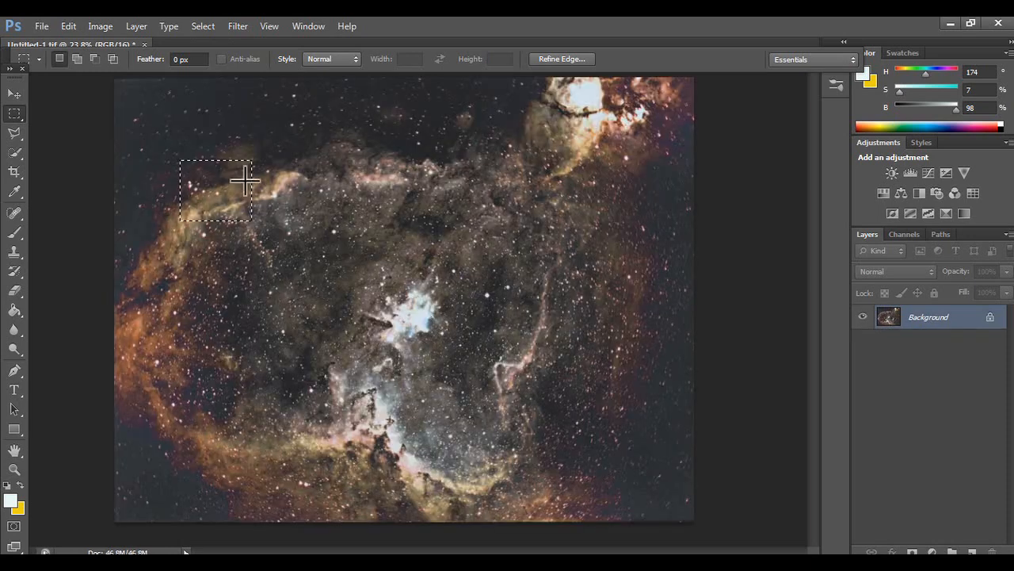
pyautogui.click(12, 96)
pyautogui.click(14, 112)
pyautogui.click(95, 119)
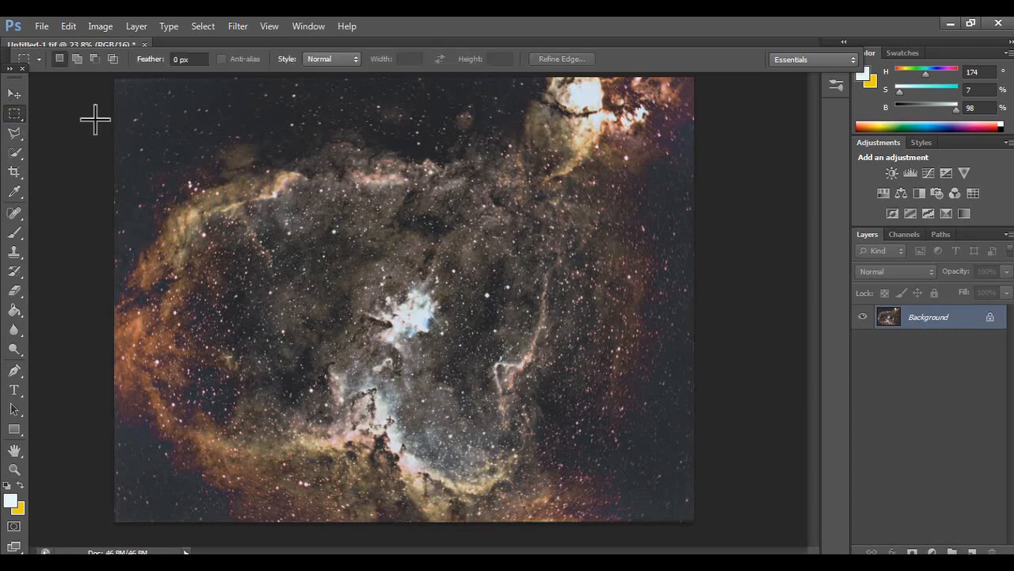
# - Trim the image on all four sides based on the top left pixel color
pyautogui.click(99, 26)
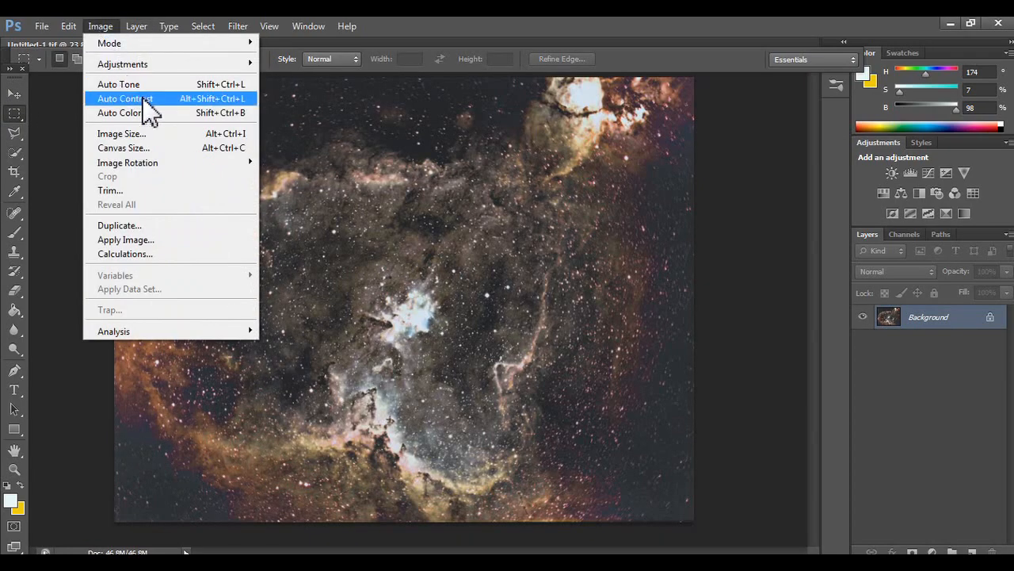
pyautogui.click(151, 189)
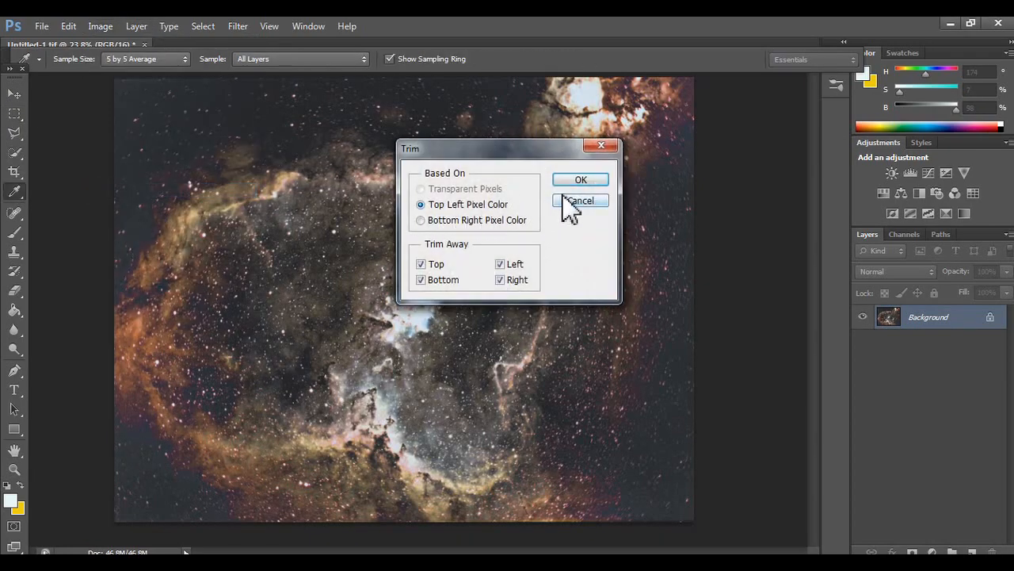
pyautogui.click(579, 180)
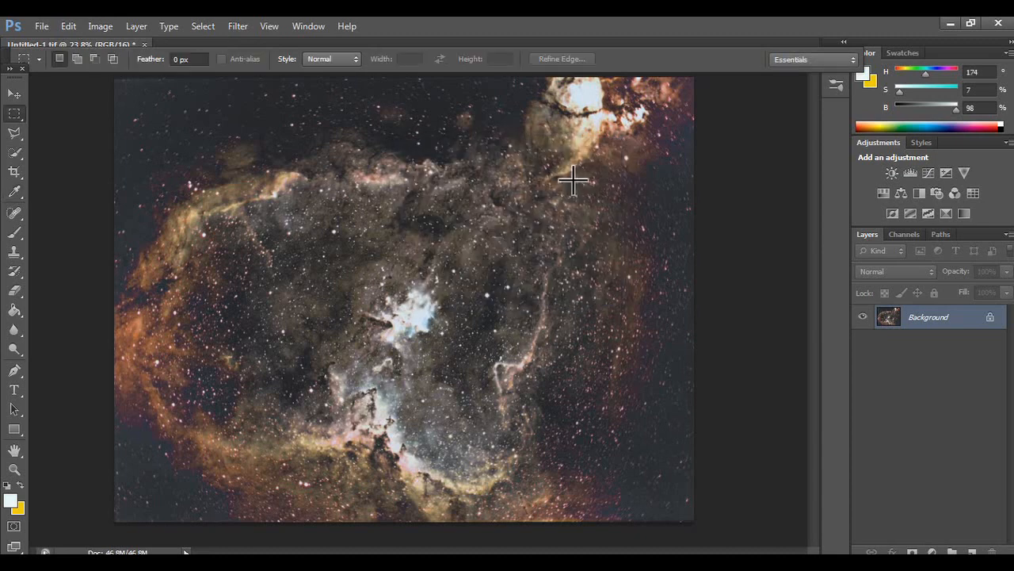
# - Duplicate the image as Untitled-1 copy
pyautogui.click(106, 27)
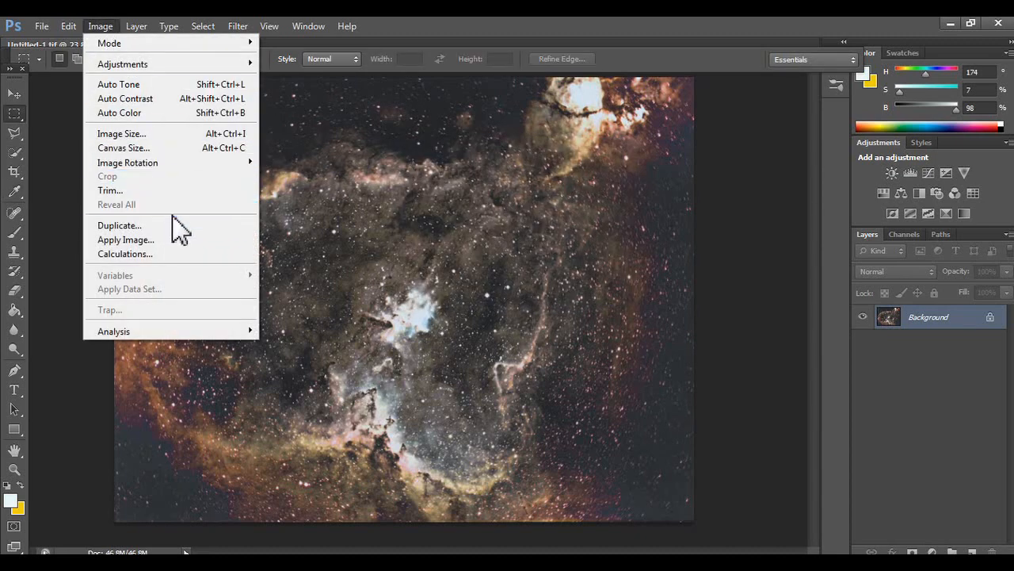
pyautogui.click(175, 226)
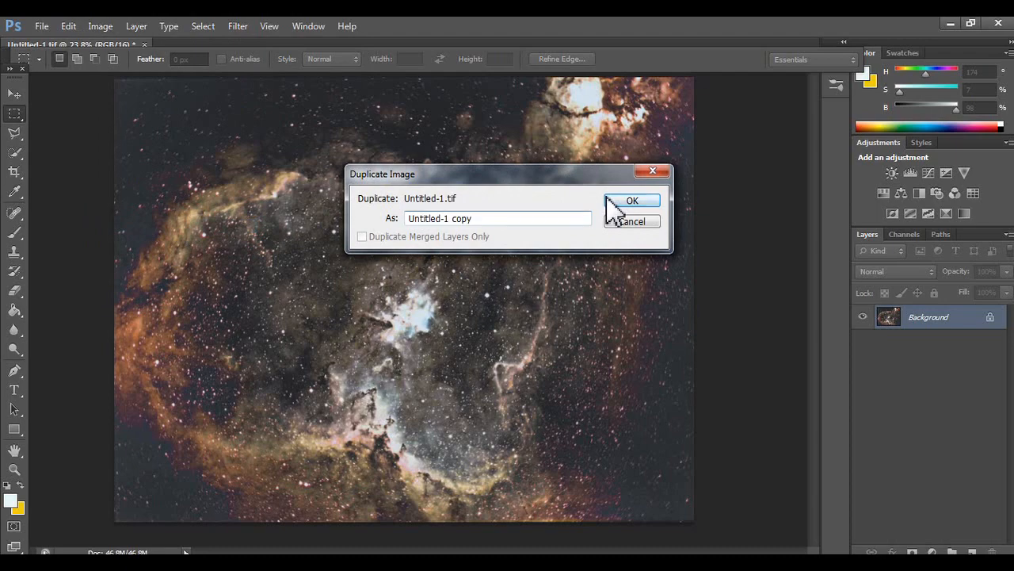
pyautogui.click(612, 202)
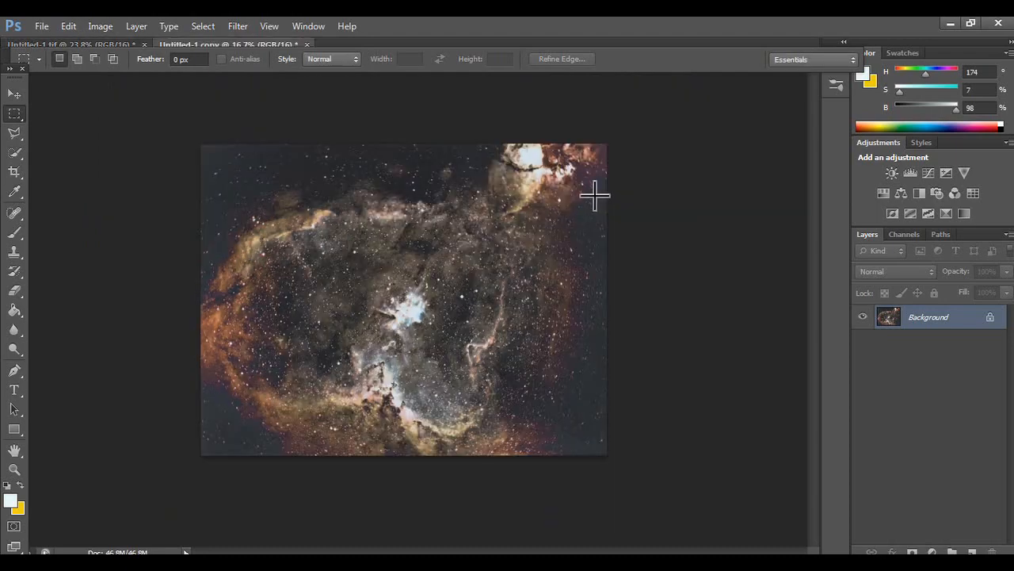
# - Preview Apply Image on the duplicate with its own RGB Background as source, Multiply blending and 100% opacity
pyautogui.click(103, 24)
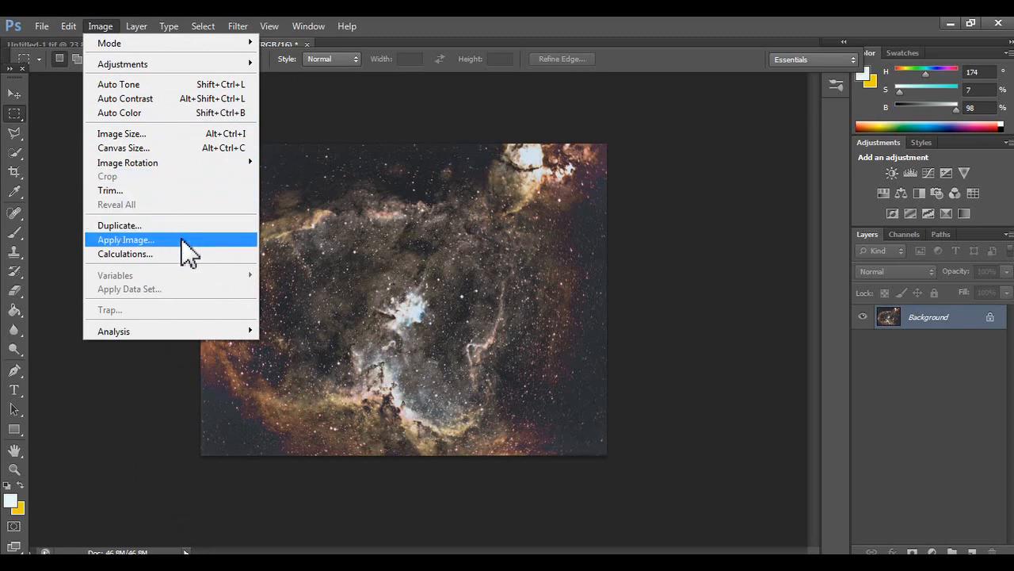
pyautogui.click(179, 241)
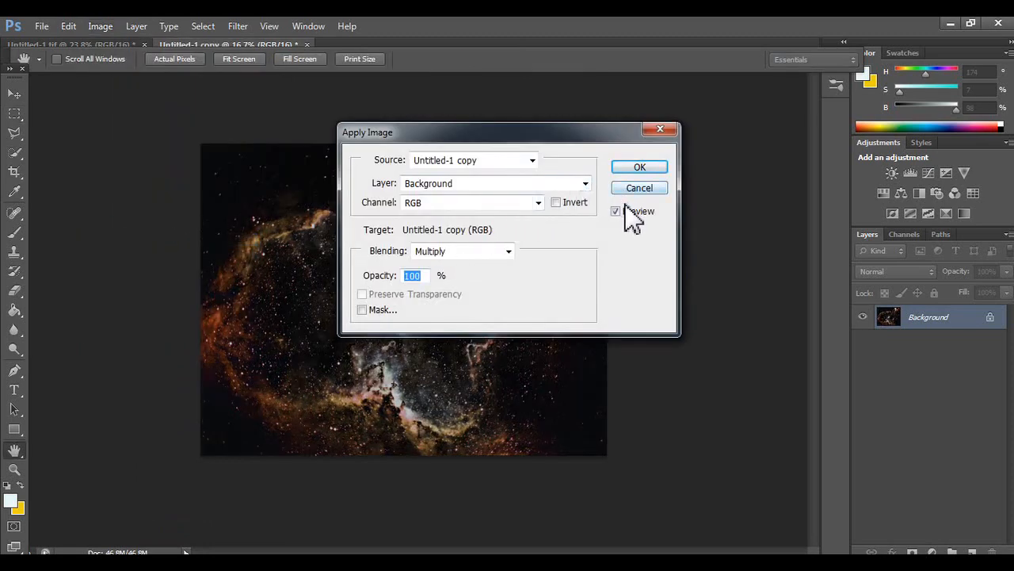
pyautogui.click(638, 188)
pyautogui.click(101, 27)
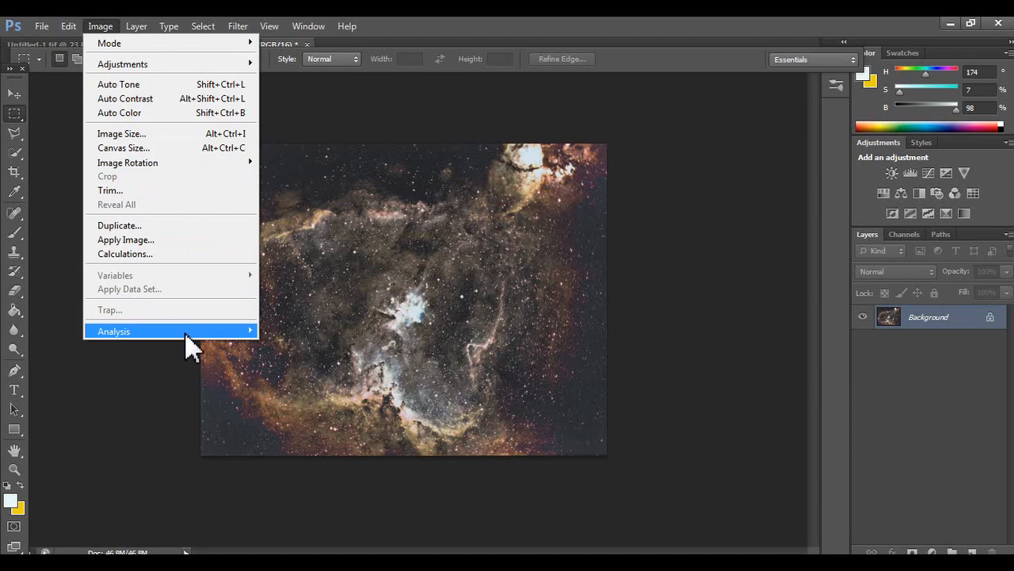
pyautogui.moveTo(185, 334)
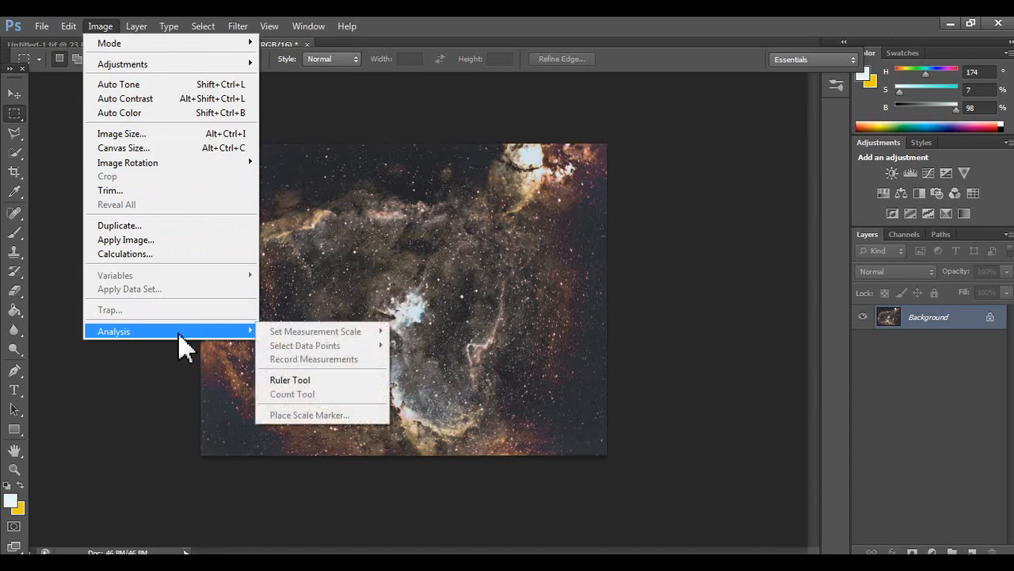
pyautogui.click(425, 167)
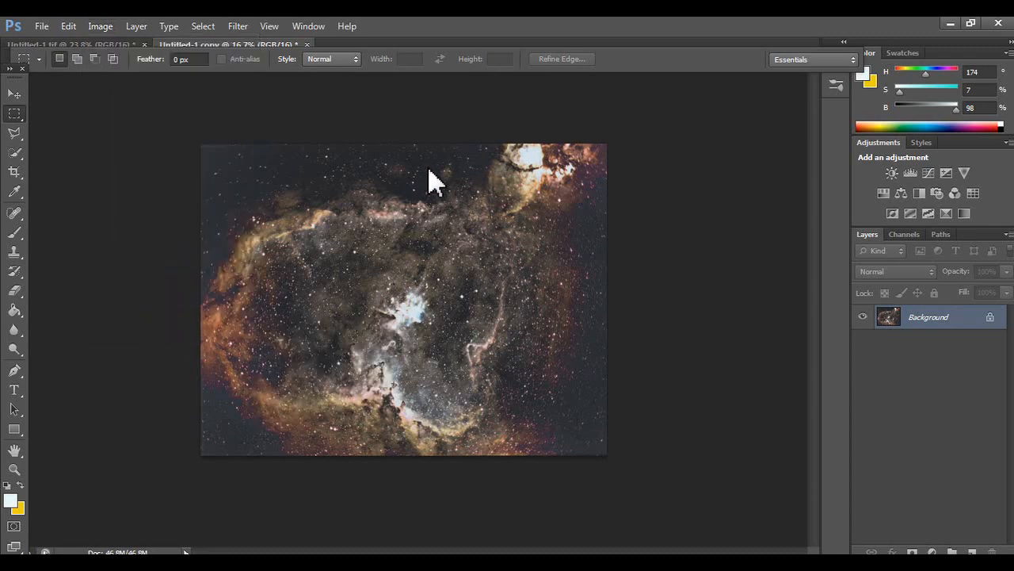
pyautogui.click(134, 26)
pyautogui.click(143, 30)
pyautogui.click(141, 27)
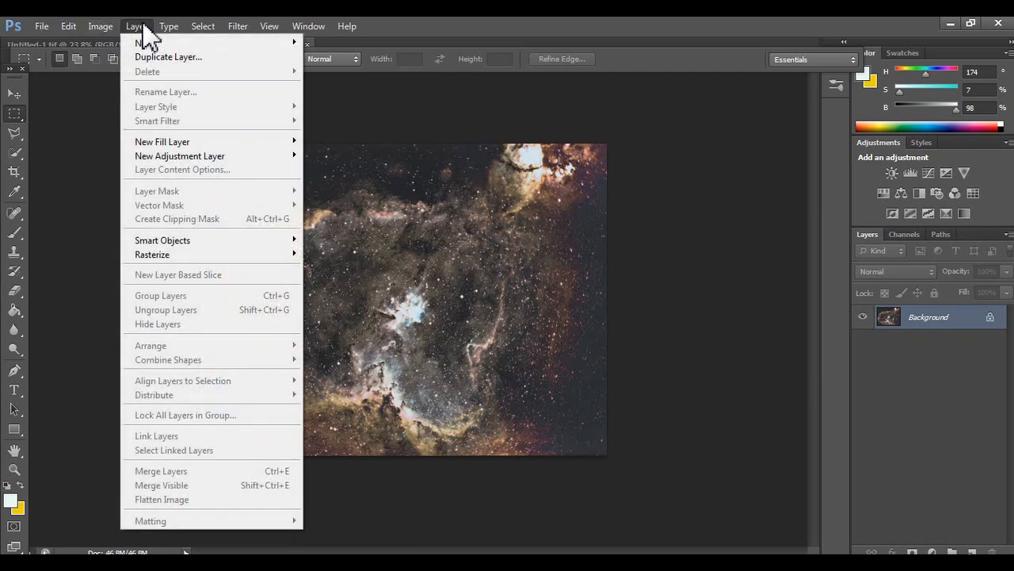
pyautogui.click(461, 20)
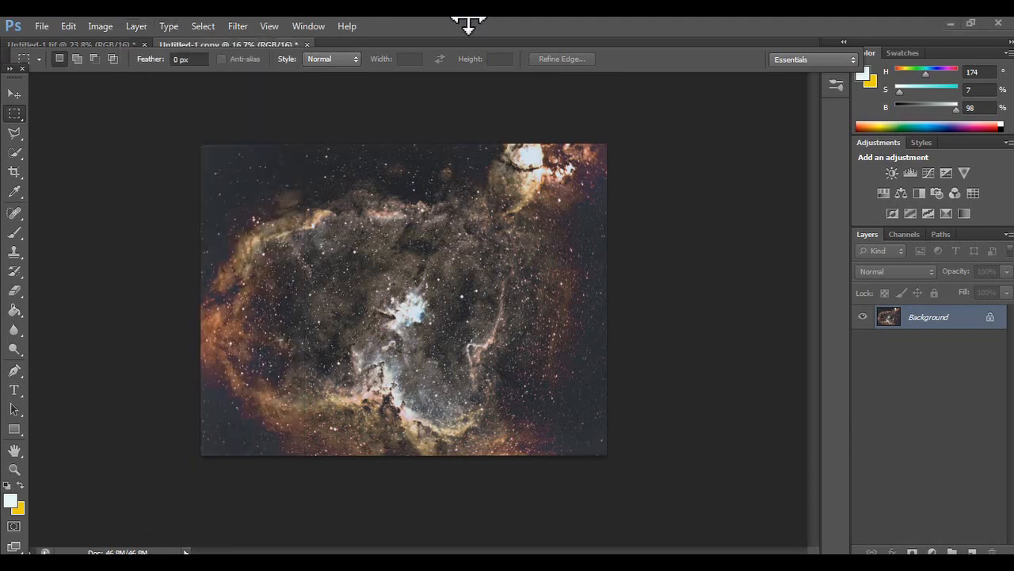